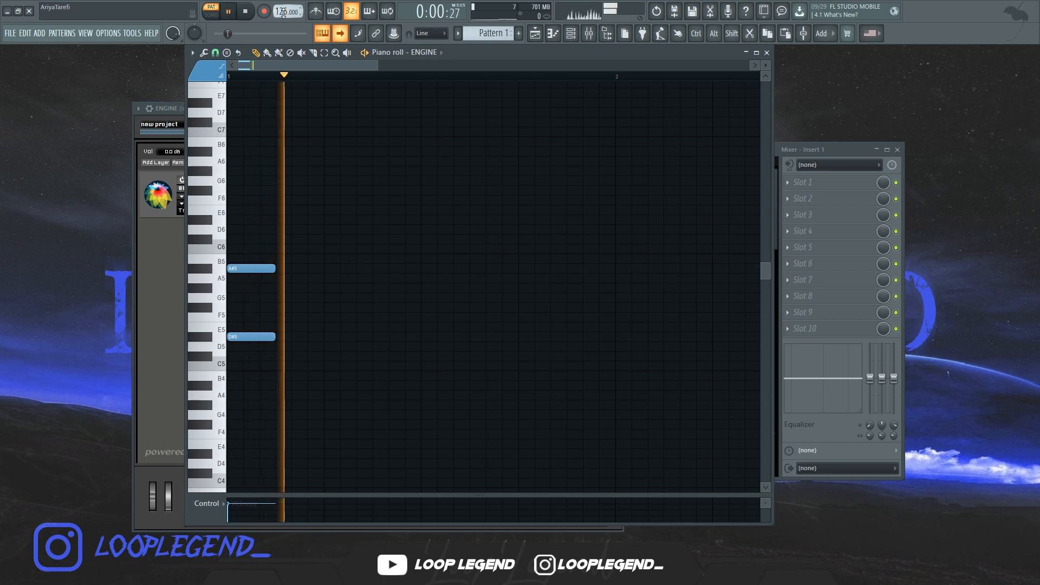
Step: Turn on the metronome, check the pattern against it and set the project tempo to 128 BPM
{"action": "left_click", "coordinate": [319, 11]}
{"action": "key", "text": "space"}
{"action": "key", "text": "space"}
{"action": "key", "text": "F9"}
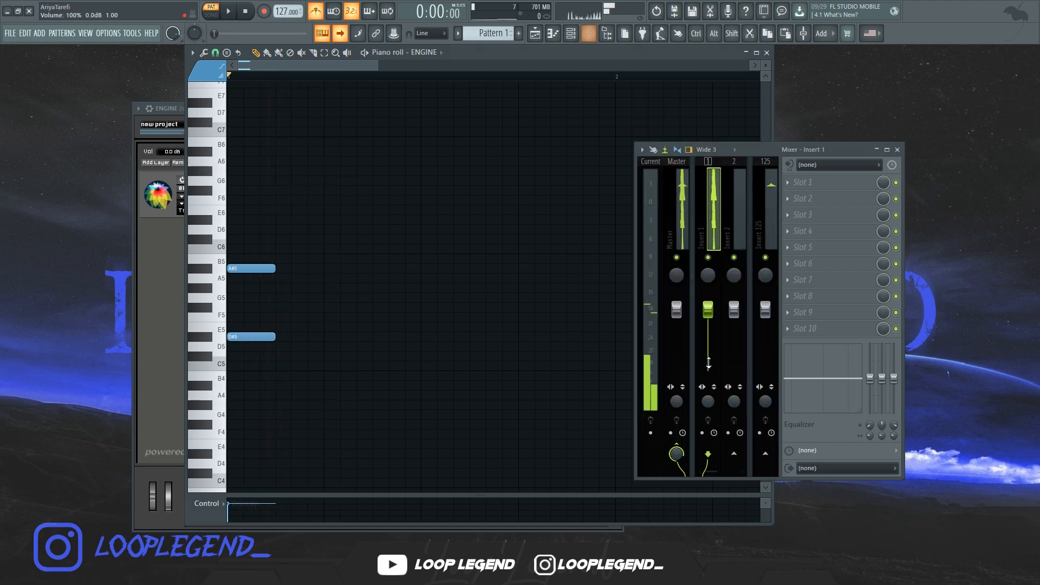
{"action": "key", "text": "F9"}
{"action": "scroll", "coordinate": [284, 11], "scroll_direction": "up", "scroll_amount": 1}
Step: Copy the A#5 and D#5 notes from bar 1 to the start of bar 2 and play the pattern
{"action": "left_click_drag", "start_coordinate": [310, 196], "coordinate": [230, 368]}
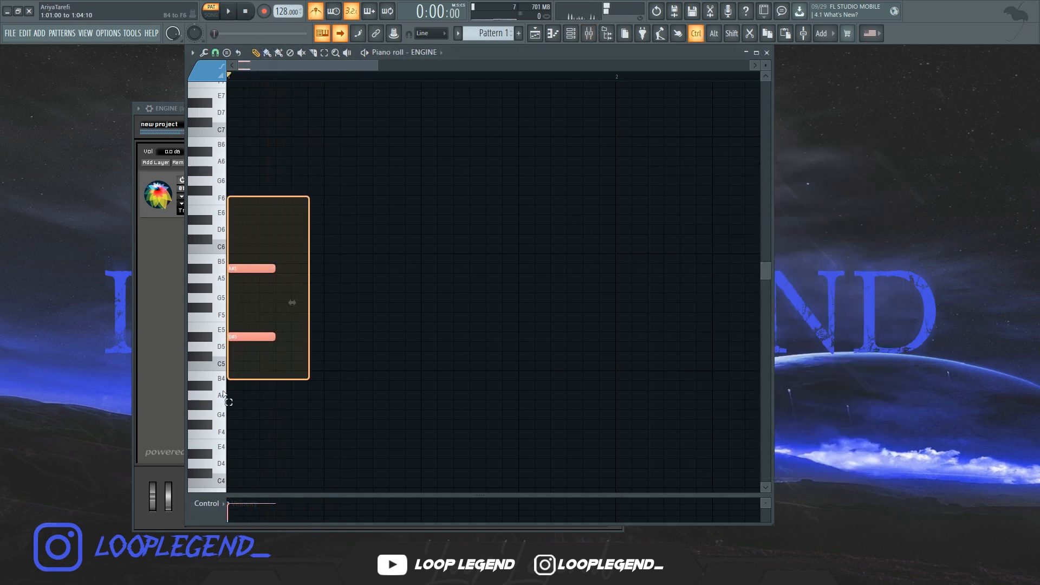
{"action": "scroll", "coordinate": [237, 270], "scroll_direction": "down", "scroll_amount": 2}
{"action": "left_click_drag", "start_coordinate": [465, 264], "coordinate": [485, 263]}
{"action": "key", "text": "space"}
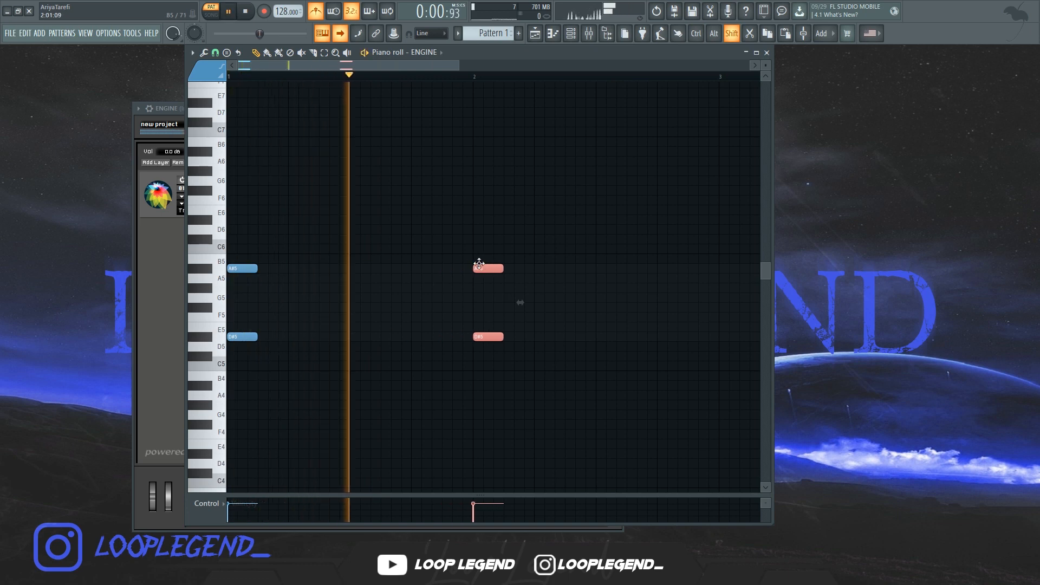
{"action": "key", "text": "space"}
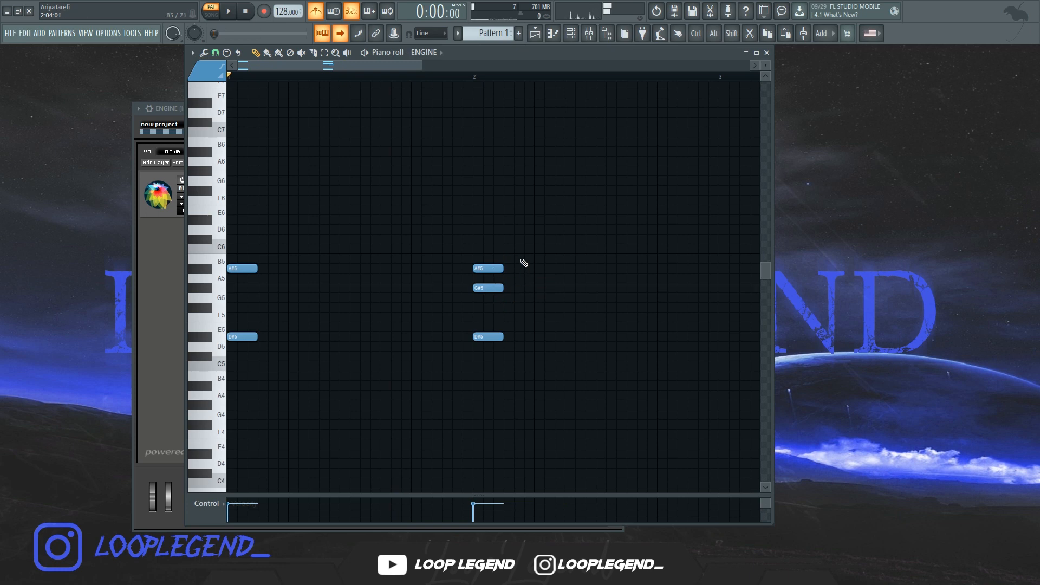
Step: Add a B5 note halfway through bar 2 and strum the G#5 and D#5 chord at the start of bar 2
{"action": "key", "text": "space"}
{"action": "left_click", "coordinate": [602, 260]}
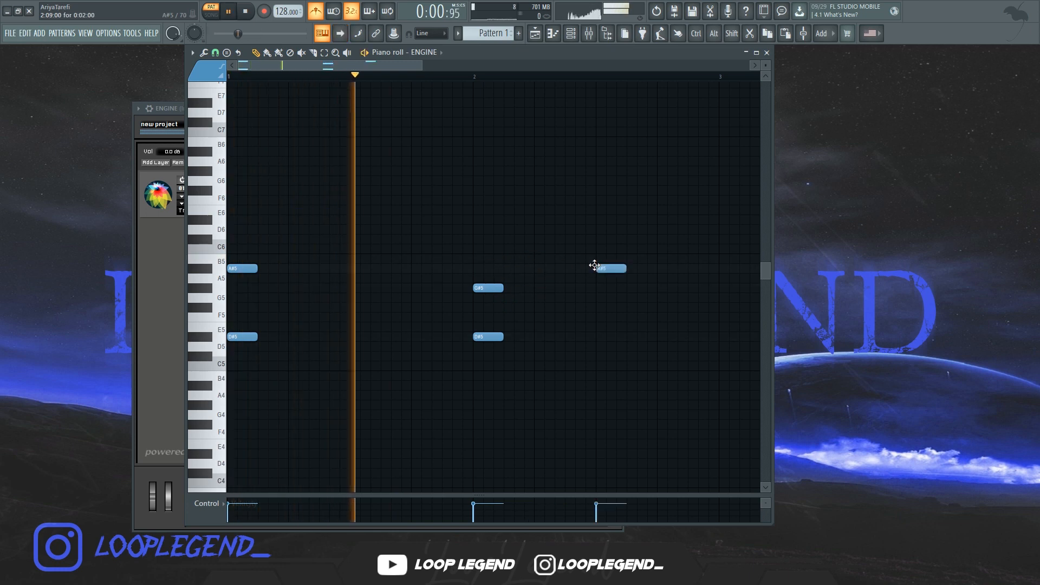
{"action": "scroll", "coordinate": [566, 270], "scroll_direction": "down", "scroll_amount": 1}
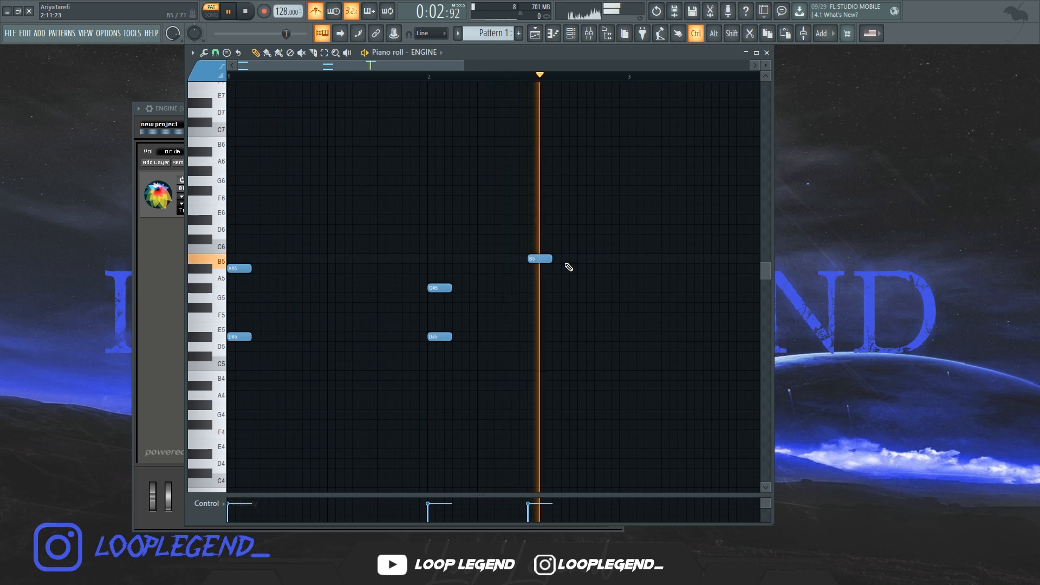
{"action": "scroll", "coordinate": [541, 303], "scroll_direction": "down", "scroll_amount": 1}
{"action": "left_click_drag", "start_coordinate": [379, 355], "coordinate": [425, 274]}
{"action": "key", "text": "alt+s"}
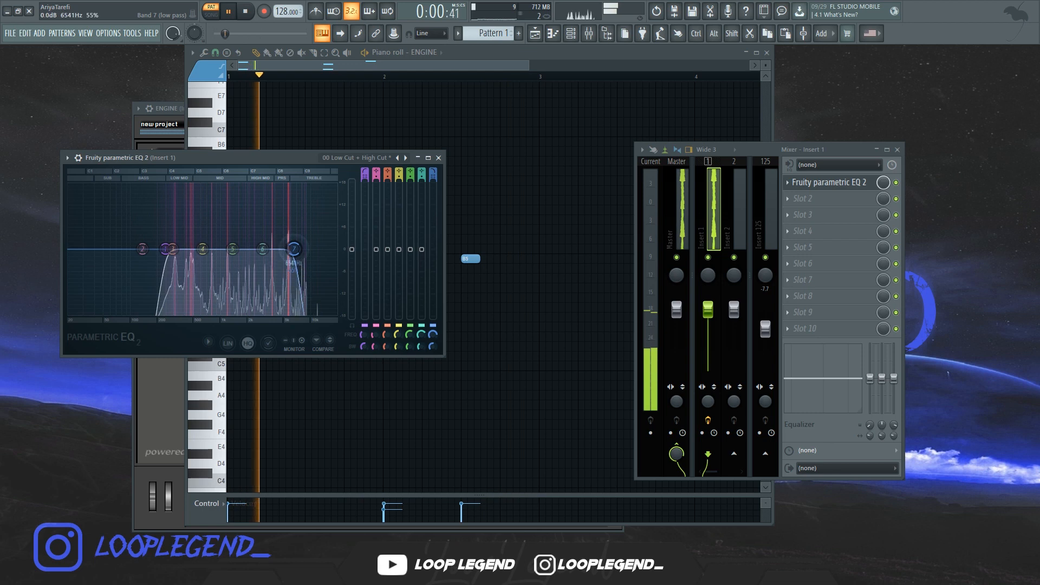
Step: On Insert 1's parametric EQ, cut narrow dips at about 408 Hz and in the highs, and set the low-pass band to about 12 kHz
{"action": "left_click_drag", "start_coordinate": [293, 249], "coordinate": [286, 279]}
{"action": "scroll", "coordinate": [287, 280], "scroll_direction": "down", "scroll_amount": 5}
{"action": "left_click_drag", "start_coordinate": [205, 267], "coordinate": [184, 280]}
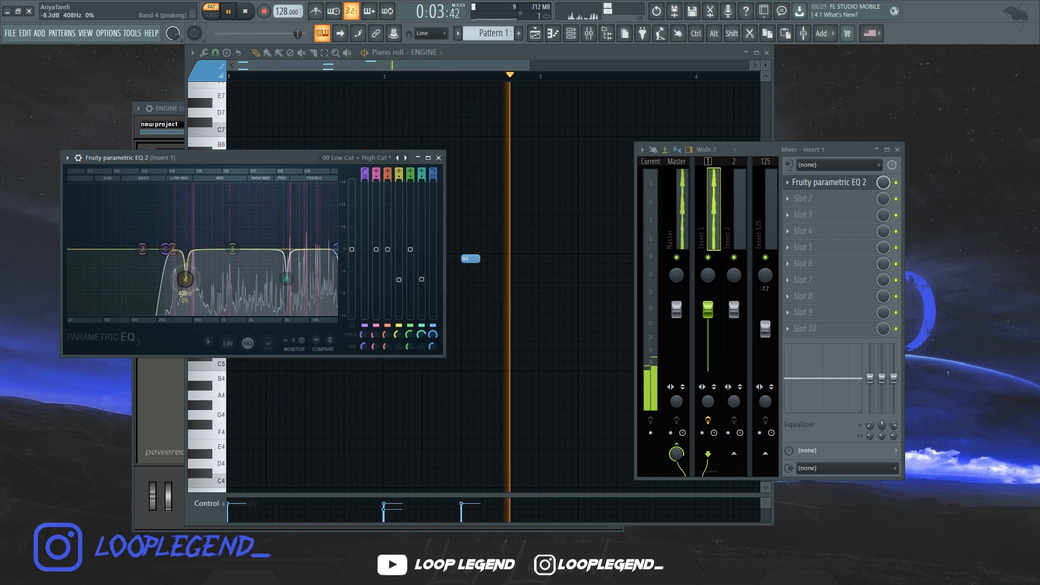
{"action": "left_click_drag", "start_coordinate": [333, 250], "coordinate": [320, 249]}
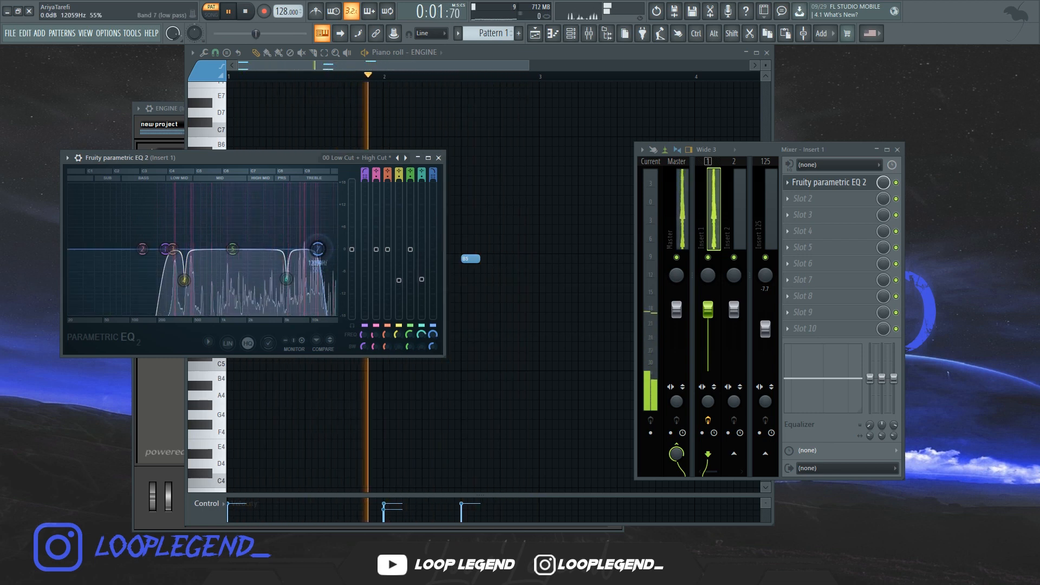
Step: Close the equalizer and mixer and open the first ENGINE channel's instrument window
{"action": "key", "text": "Escape"}
{"action": "key", "text": "Escape"}
{"action": "left_click", "coordinate": [572, 38]}
{"action": "left_click", "coordinate": [230, 107]}
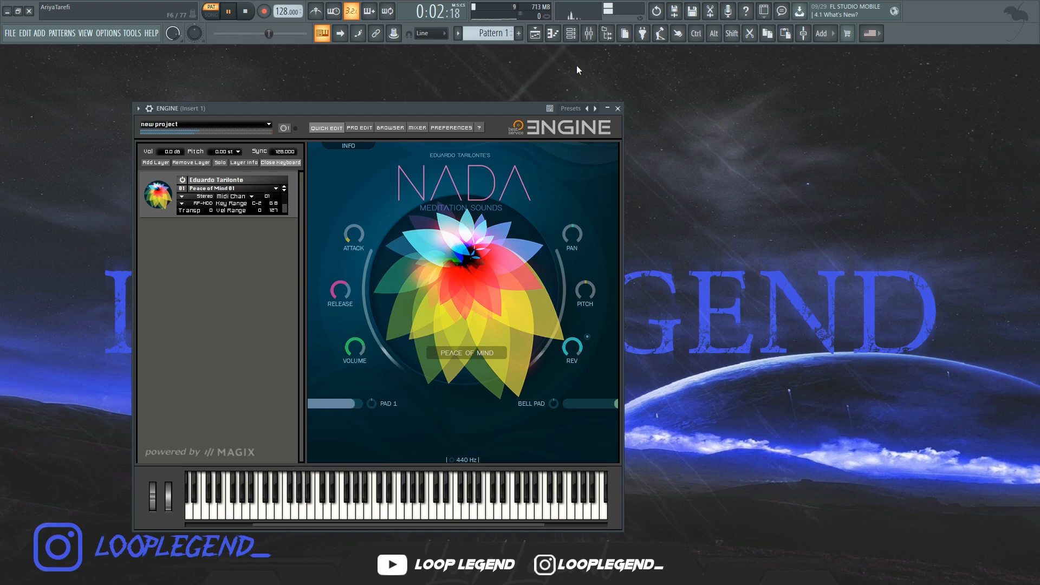
Step: Add a second ENGINE instrument channel loaded with the Desert Echoes sound
{"action": "key", "text": "Escape"}
{"action": "left_click", "coordinate": [573, 37]}
{"action": "left_click", "coordinate": [255, 136]}
{"action": "left_click", "coordinate": [203, 456]}
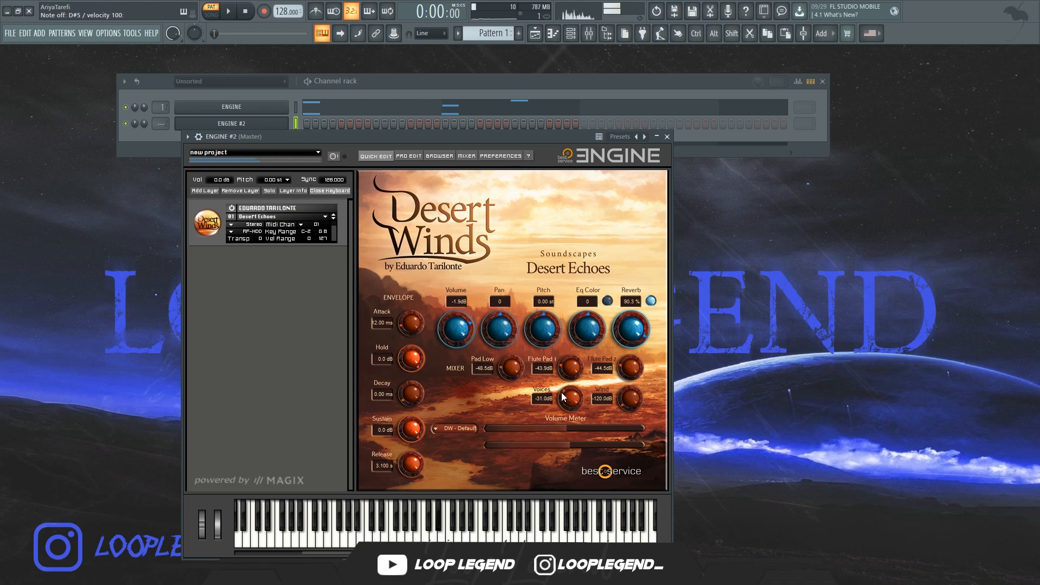
Step: Place two-bar D#5 and A#5 notes from bar 1 in ENGINE #2's piano roll and play them
{"action": "key", "text": "F7"}
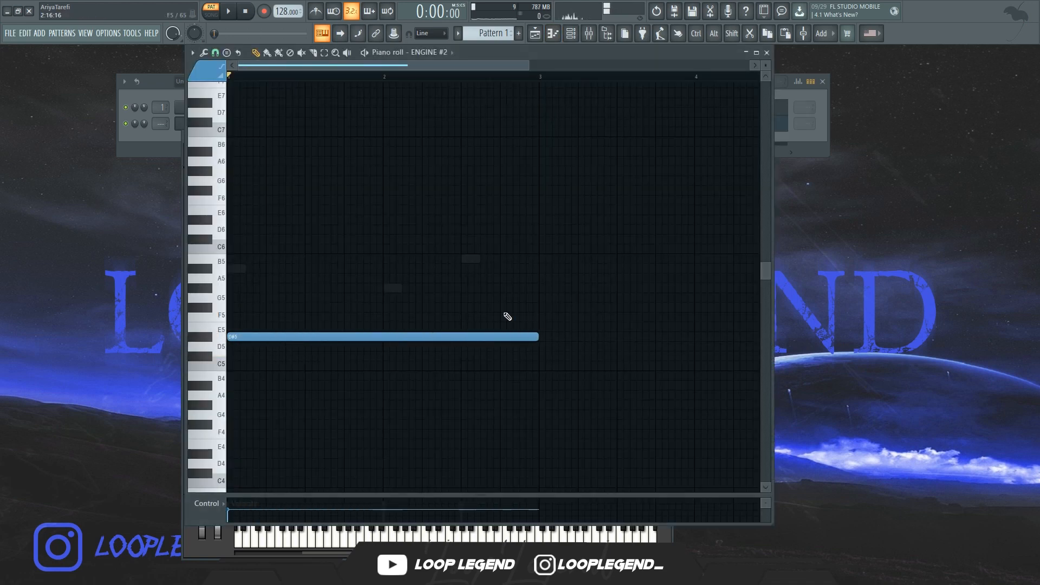
{"action": "left_click", "coordinate": [231, 259]}
{"action": "left_click_drag", "start_coordinate": [245, 264], "coordinate": [223, 267]}
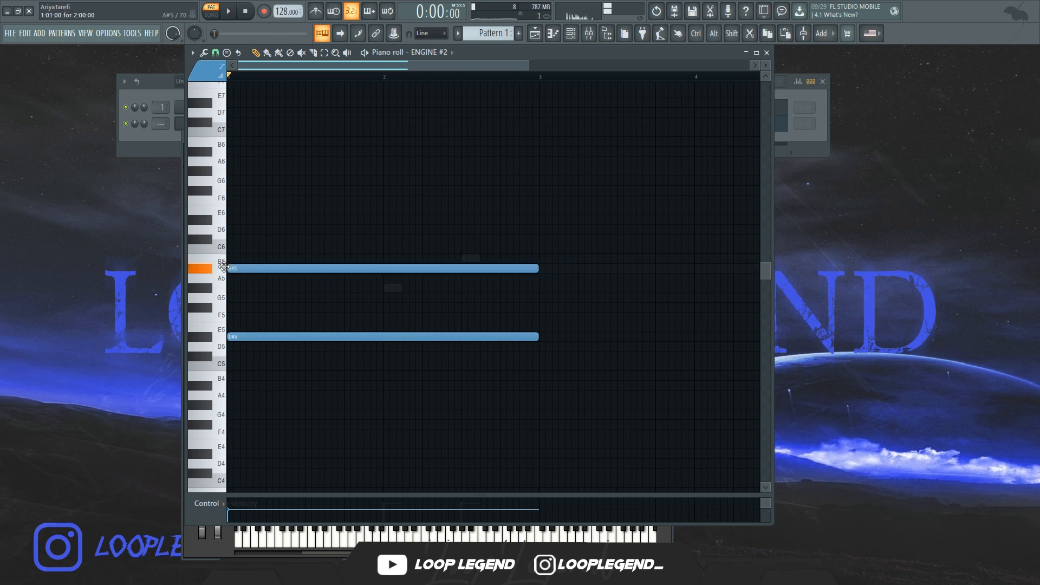
{"action": "key", "text": "space"}
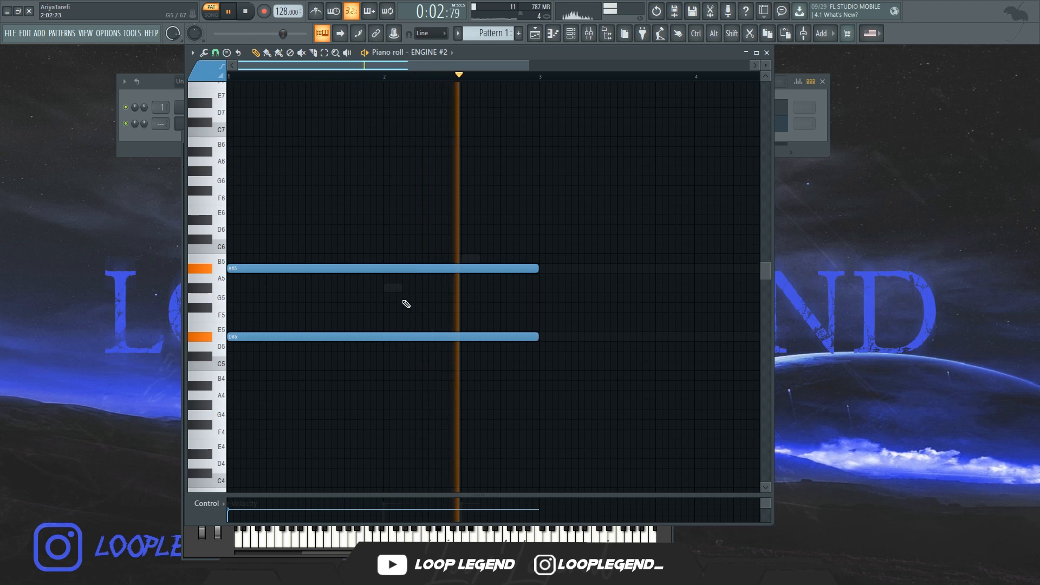
{"action": "key", "text": "space"}
Step: Add consecutive half-bar G#5 and B5 notes in bar 2 and shorten the A#5 note to one bar
{"action": "left_click", "coordinate": [386, 287]}
{"action": "left_click", "coordinate": [463, 259]}
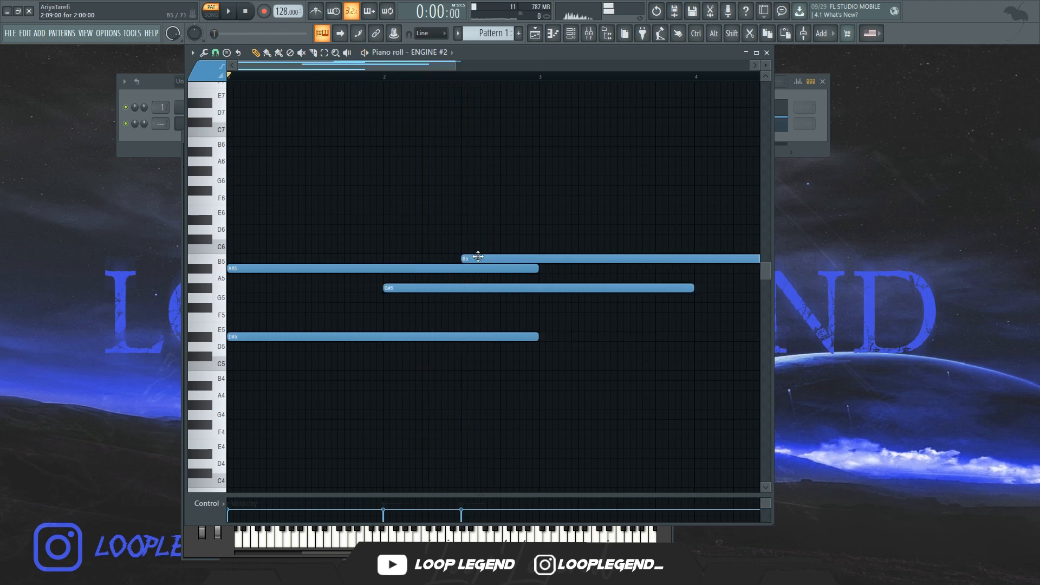
{"action": "left_click_drag", "start_coordinate": [558, 234], "coordinate": [506, 302]}
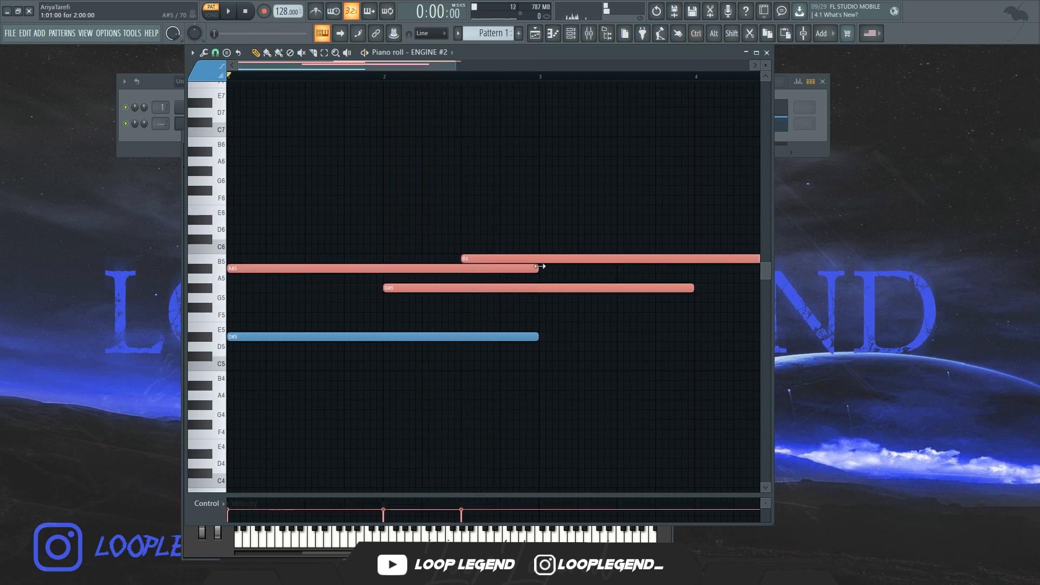
{"action": "left_click_drag", "start_coordinate": [538, 268], "coordinate": [383, 279]}
{"action": "left_click_drag", "start_coordinate": [535, 238], "coordinate": [539, 298], "text": "ctrl"}
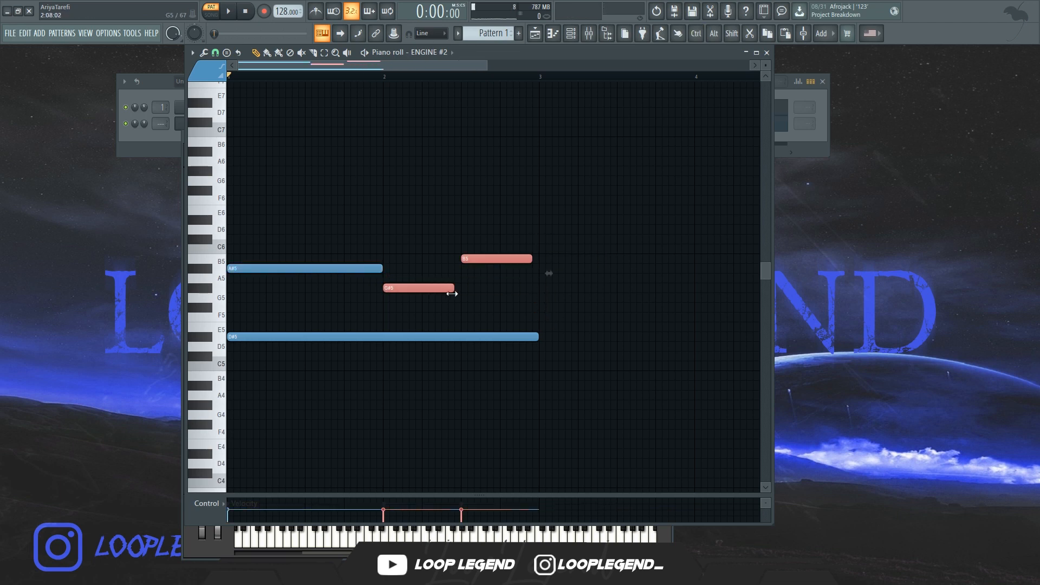
{"action": "left_click_drag", "start_coordinate": [452, 293], "coordinate": [460, 291]}
Step: Add Fruity parametric EQ 2 to ENGINE #2's mixer track and raise the frequencies of its lowest and highest bands during playback
{"action": "key", "text": "space"}
{"action": "left_click", "coordinate": [416, 263]}
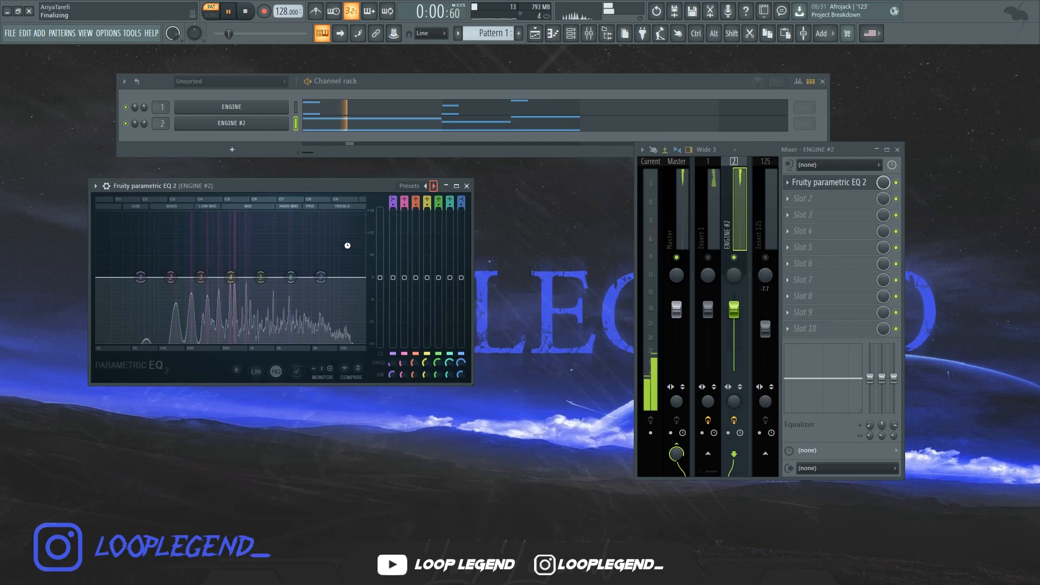
{"action": "left_click_drag", "start_coordinate": [145, 279], "coordinate": [184, 276]}
{"action": "left_click_drag", "start_coordinate": [320, 278], "coordinate": [347, 277]}
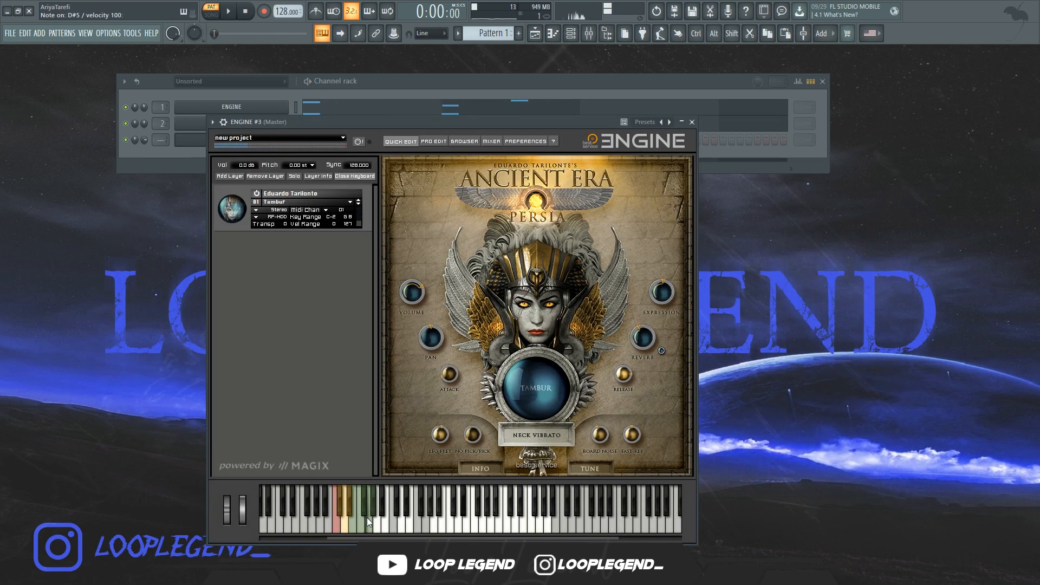
Step: Audition the Tambur articulations using ENGINE #3's keyswitches and open its piano roll
{"action": "left_click", "coordinate": [374, 509]}
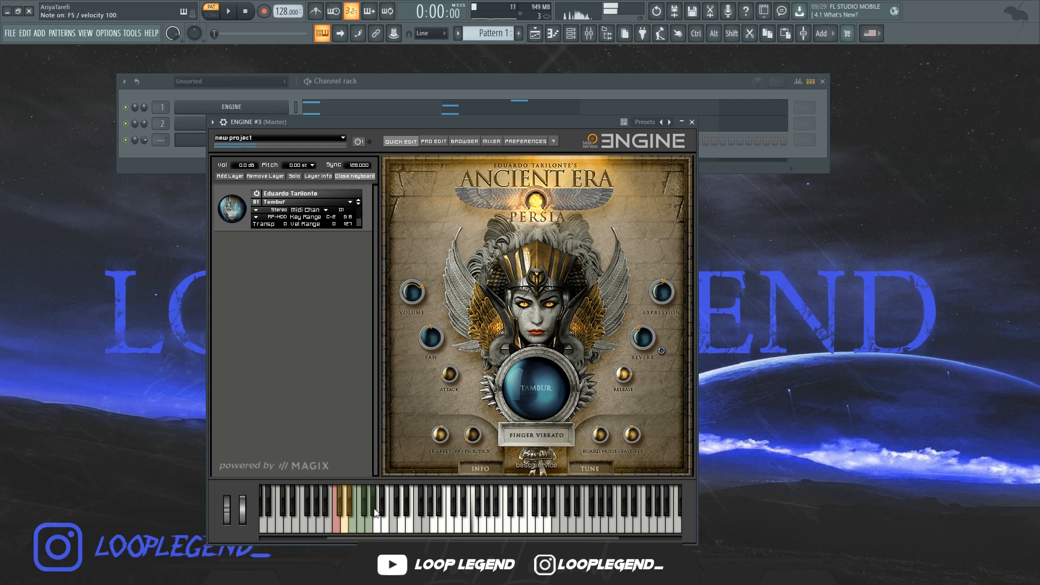
{"action": "key", "text": "F7"}
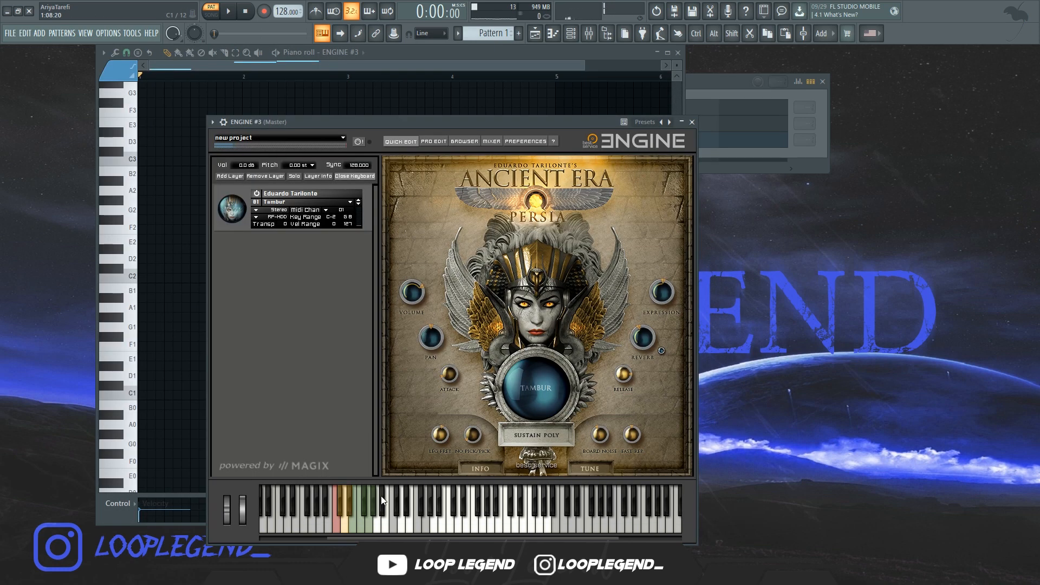
{"action": "left_click", "coordinate": [381, 503]}
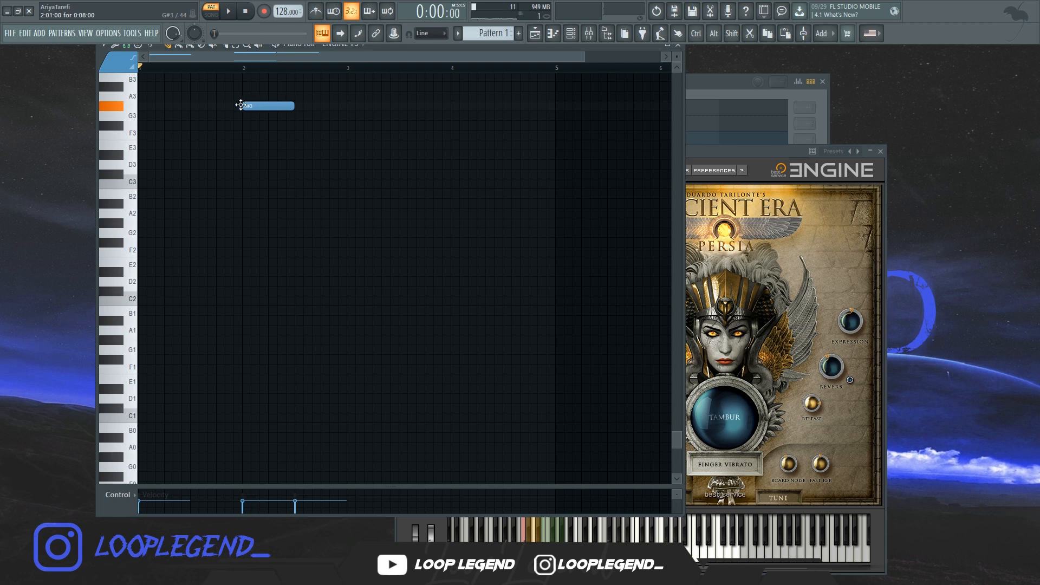
Step: Place half-bar D#5, A#5 and B5 notes above ENGINE #3's keyswitch notes, copying D#5 to a higher pitch with a slightly delayed start
{"action": "scroll", "coordinate": [287, 146], "scroll_direction": "up", "scroll_amount": 8}
{"action": "left_click_drag", "start_coordinate": [318, 379], "coordinate": [246, 489]}
{"action": "key", "text": "ctrl+b"}
{"action": "key", "text": "space"}
{"action": "left_click", "coordinate": [263, 314], "text": "ctrl"}
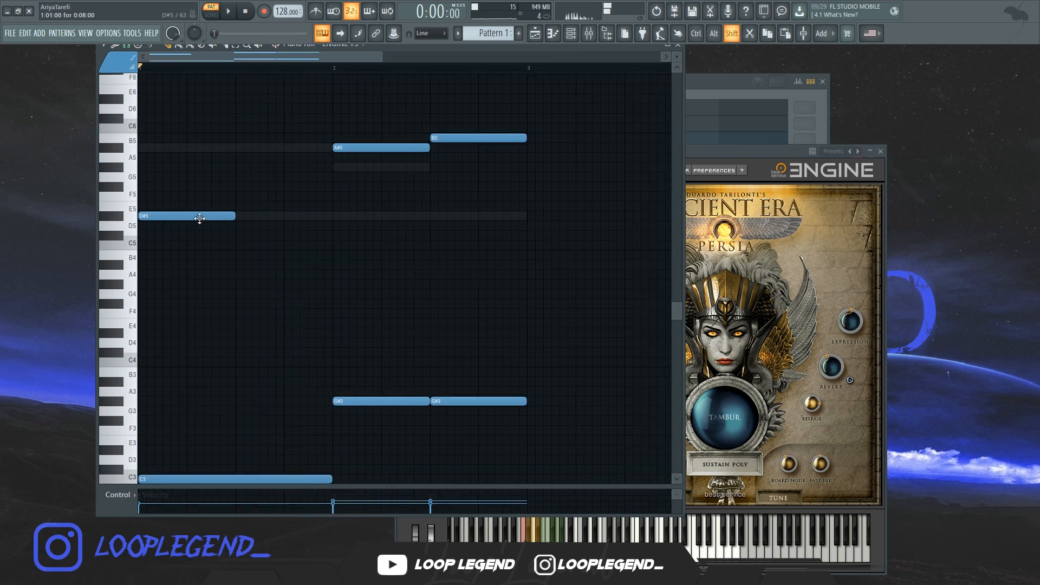
{"action": "left_click_drag", "start_coordinate": [200, 217], "coordinate": [206, 175]}
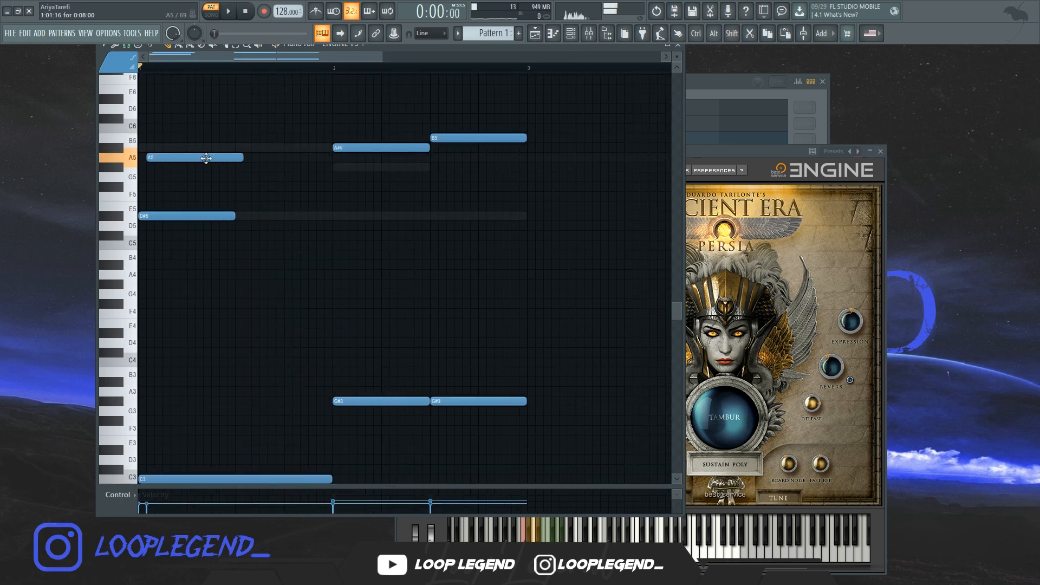
{"action": "key", "text": "space"}
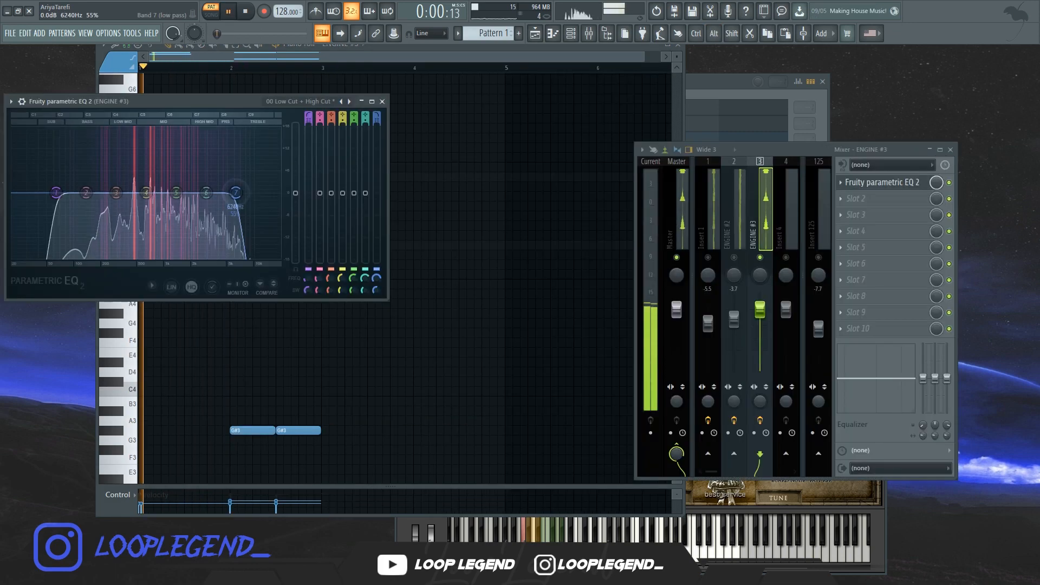
Step: On ENGINE #3's parametric EQ, raise the low-cut frequency and slightly boost band 6 in the highs
{"action": "left_click_drag", "start_coordinate": [56, 192], "coordinate": [105, 193]}
{"action": "left_click_drag", "start_coordinate": [206, 192], "coordinate": [239, 179]}
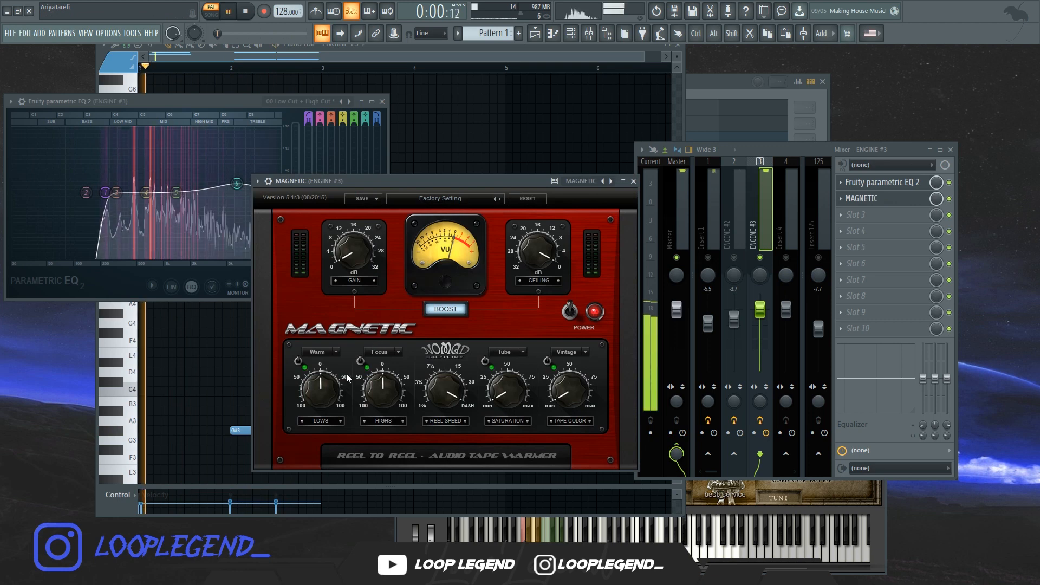
Step: Increase Lows, Highs and Tape Color on ENGINE #3's Magnetic plugin, and raise Saturation to about 39%
{"action": "left_click_drag", "start_coordinate": [325, 373], "coordinate": [325, 350]}
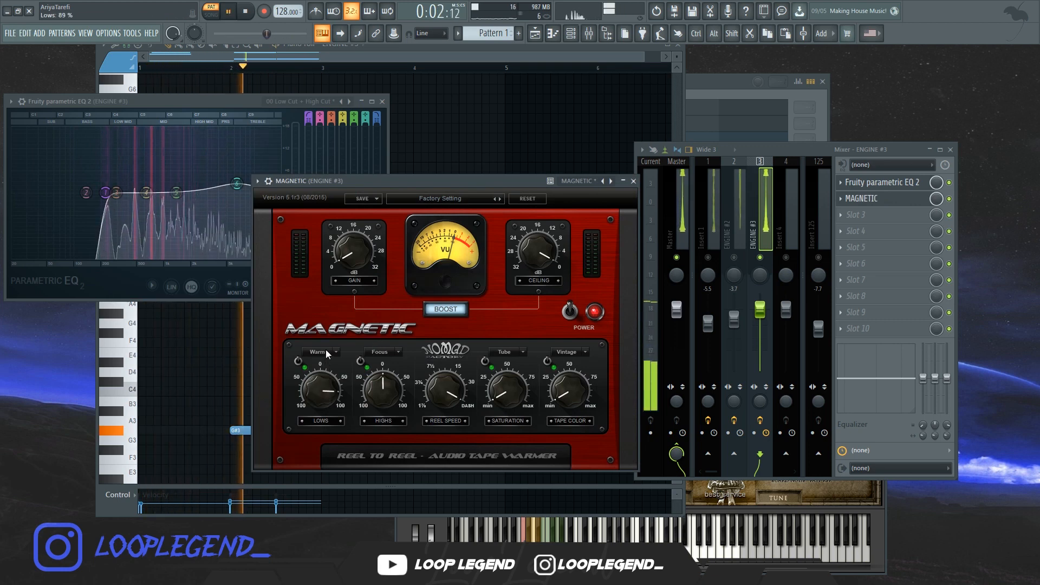
{"action": "left_click_drag", "start_coordinate": [383, 390], "coordinate": [384, 359]}
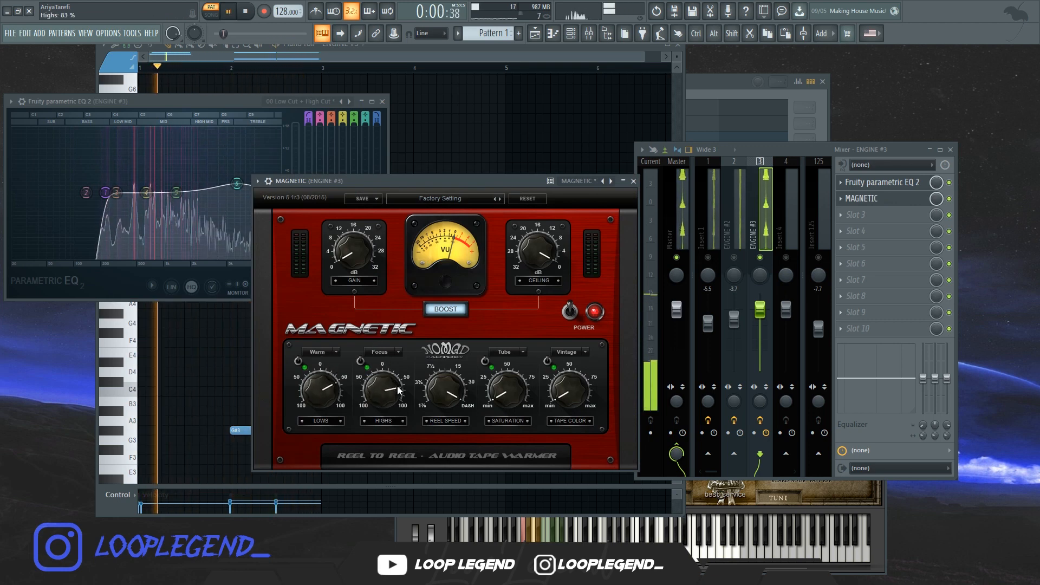
{"action": "left_click_drag", "start_coordinate": [507, 389], "coordinate": [510, 374]}
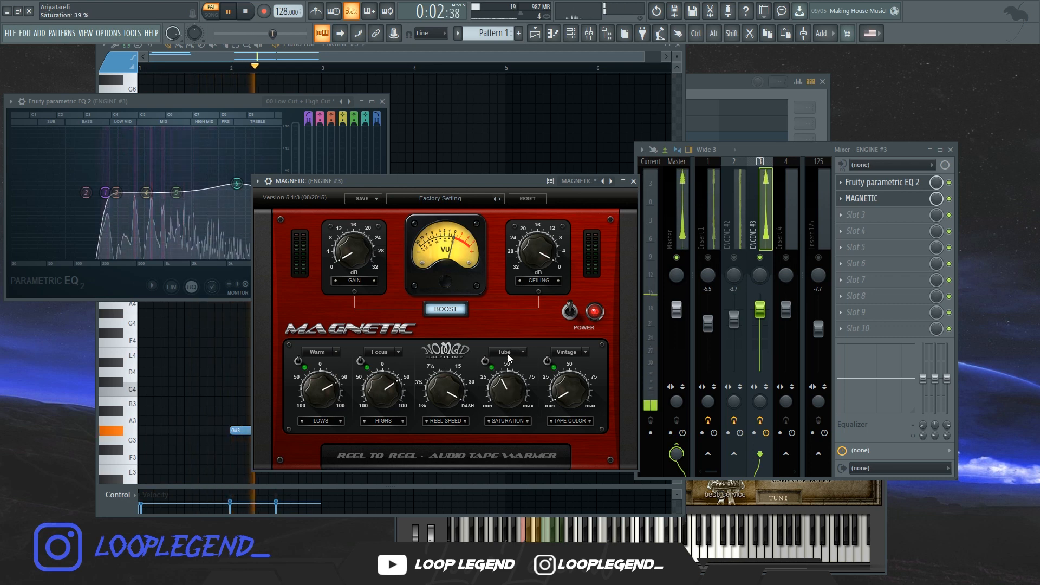
{"action": "left_click_drag", "start_coordinate": [569, 388], "coordinate": [569, 362]}
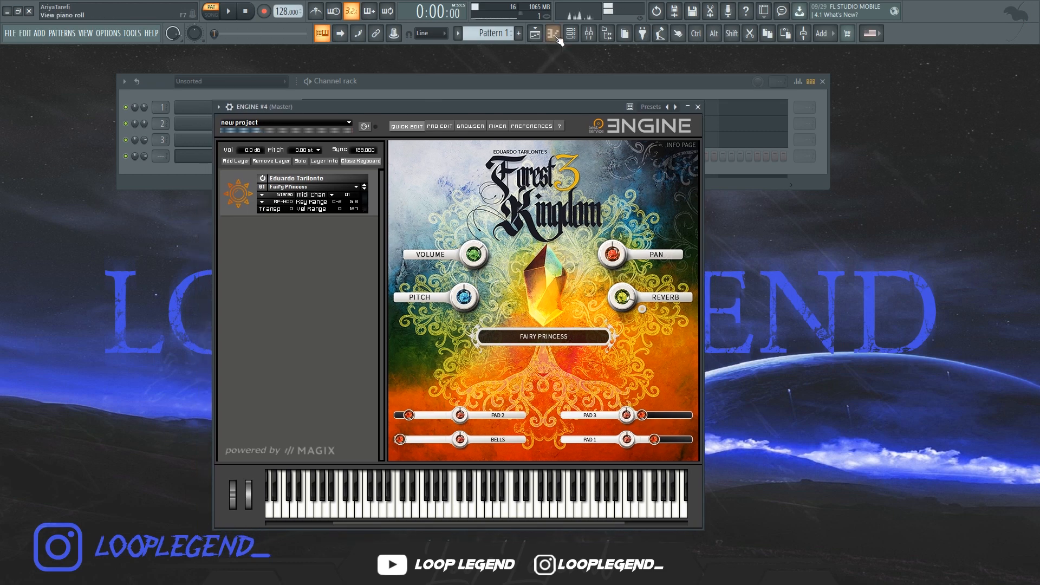
Step: Write a one-bar phrase for ENGINE #4 using D#4, A#5, G#5, F#5 and F5, and duplicate it into bar 2
{"action": "left_click", "coordinate": [552, 33]}
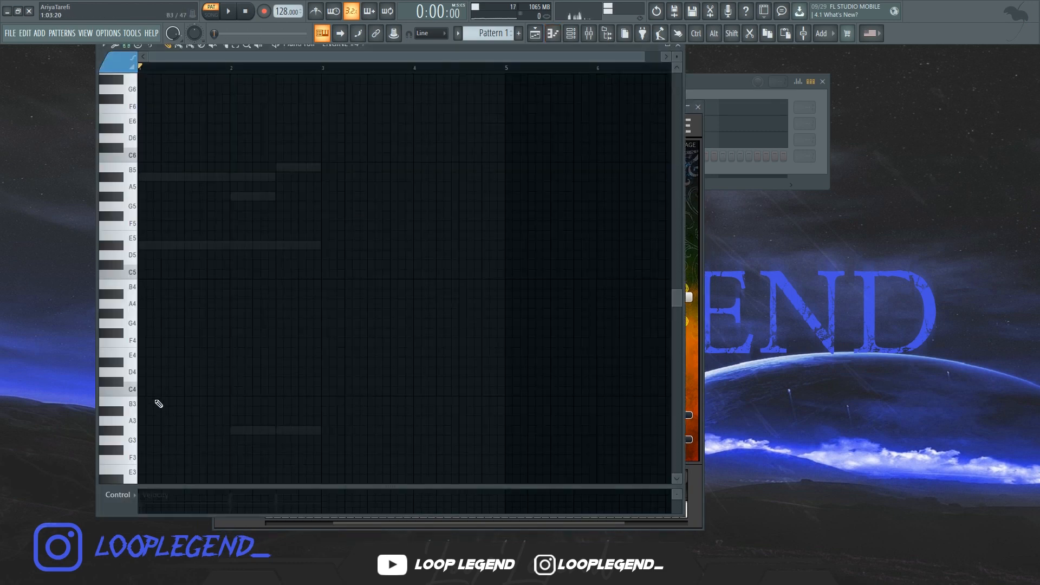
{"action": "scroll", "coordinate": [127, 345], "scroll_direction": "up", "scroll_amount": 3}
{"action": "scroll", "coordinate": [159, 266], "scroll_direction": "up", "scroll_amount": 3}
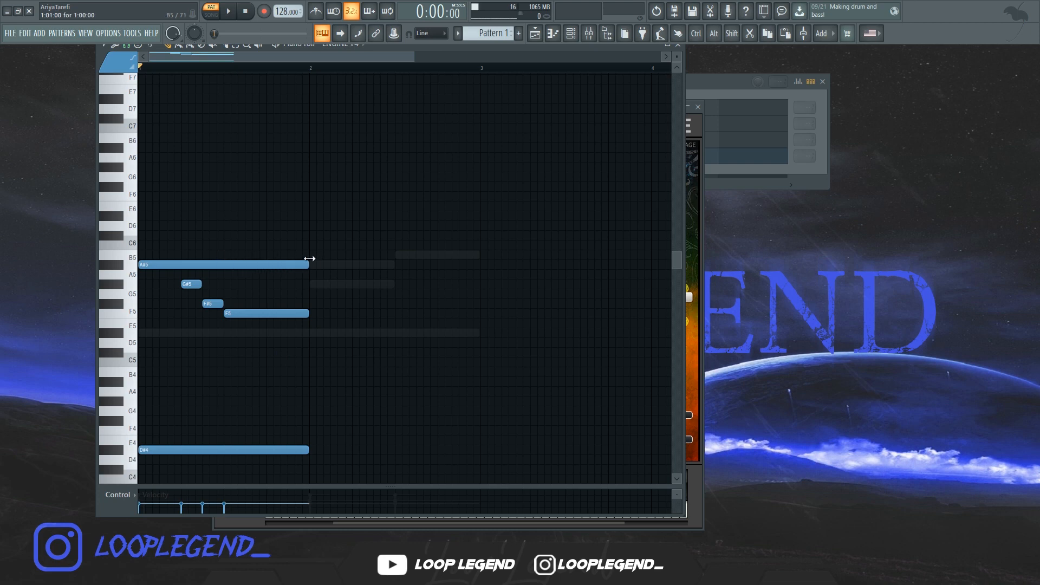
{"action": "key", "text": "ctrl+b"}
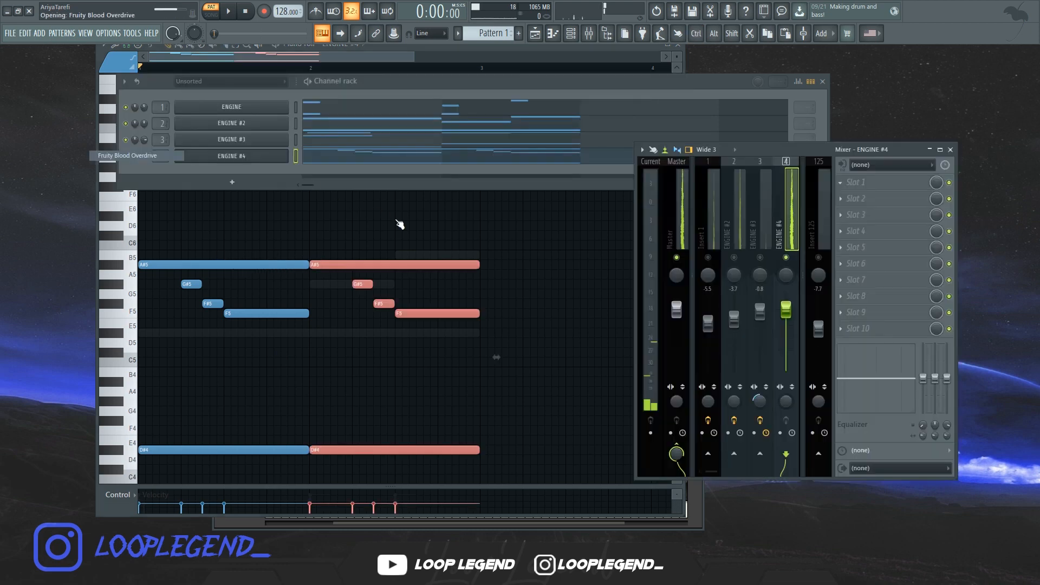
Step: Transpose all of ENGINE #4's notes down one octave and play the pattern to compare
{"action": "key", "text": "space"}
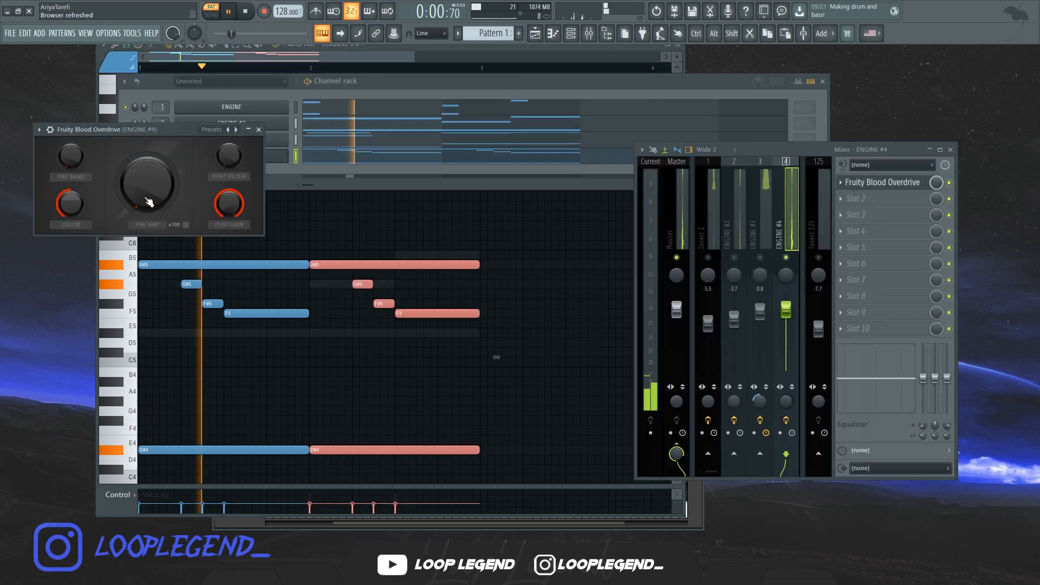
{"action": "left_click", "coordinate": [471, 375]}
{"action": "key", "text": "space"}
{"action": "key", "text": "ctrl+Down"}
{"action": "key", "text": "space"}
{"action": "scroll", "coordinate": [454, 348], "scroll_direction": "down", "scroll_amount": 3}
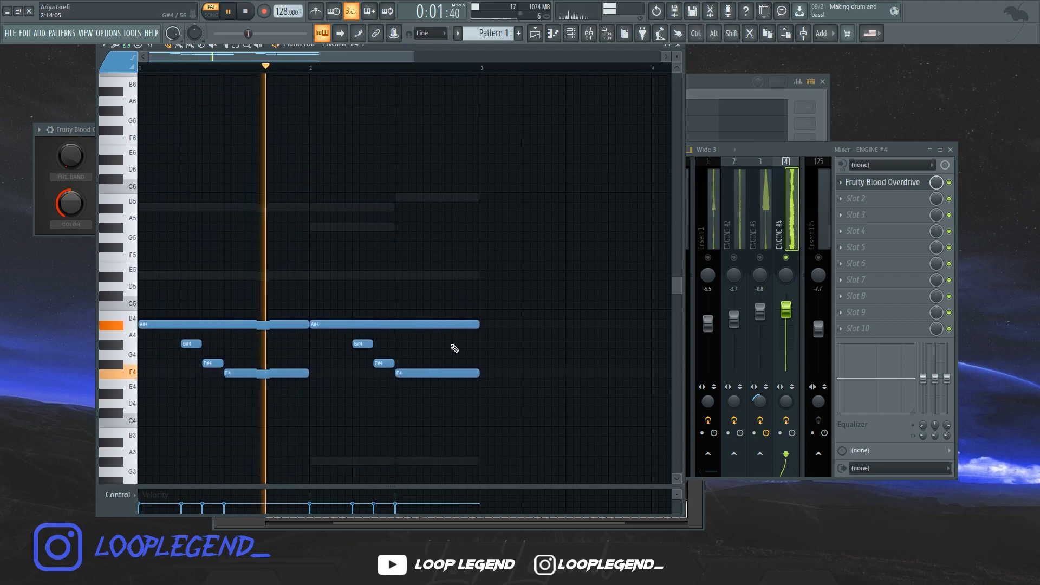
Step: Add Fruity Parametric EQ 2 to ENGINE #4, setting the low cut near 135 Hz, raising the high cut, slightly boosting band 3 and cutting band 5
{"action": "left_click", "coordinate": [863, 197]}
{"action": "left_click", "coordinate": [358, 52]}
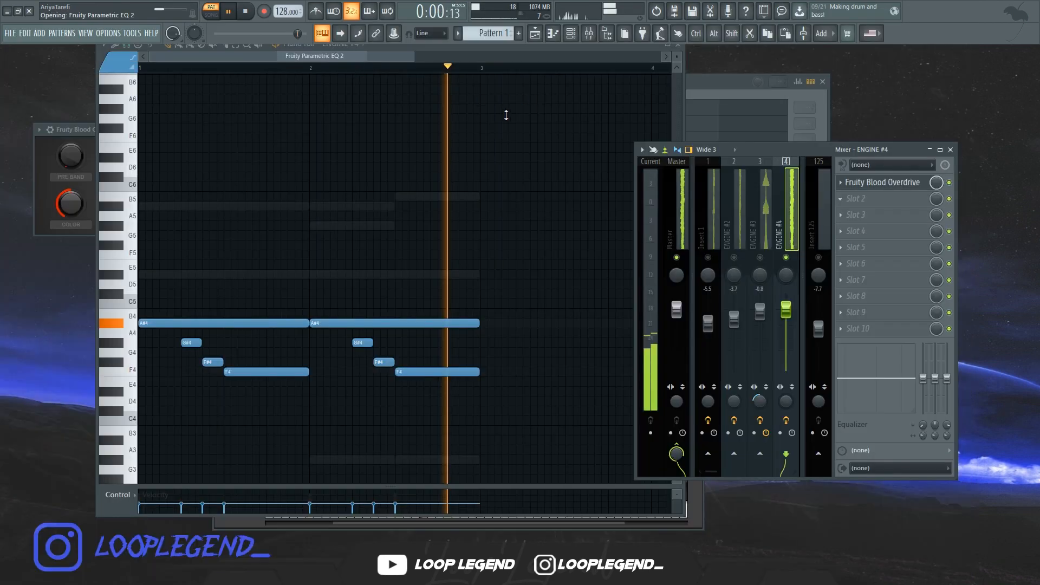
{"action": "left_click_drag", "start_coordinate": [99, 235], "coordinate": [127, 235]}
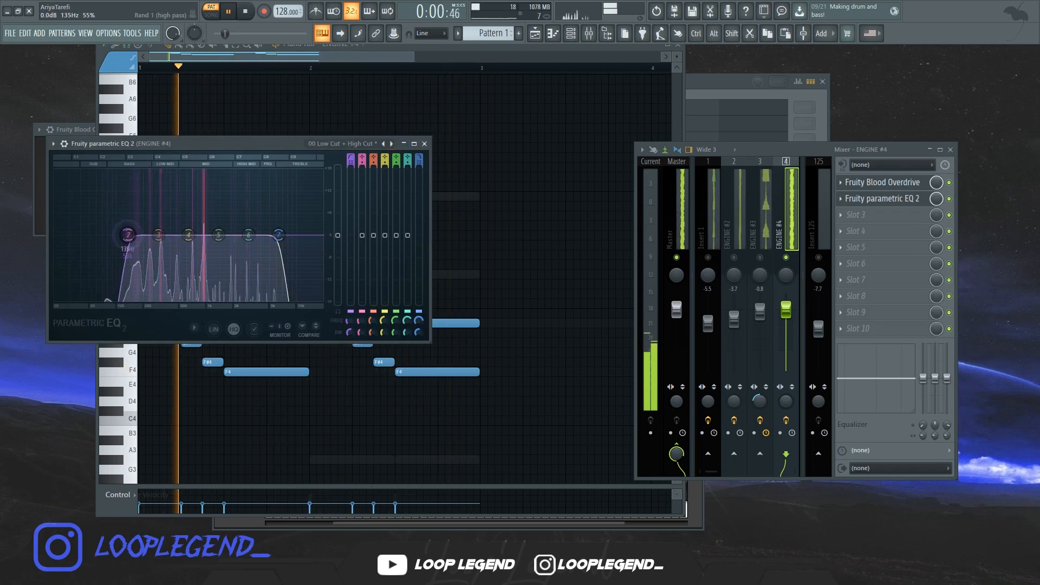
{"action": "mouse_move", "coordinate": [279, 235]}
{"action": "left_mouse_down"}
{"action": "mouse_move", "coordinate": [311, 233]}
{"action": "mouse_move", "coordinate": [286, 234]}
{"action": "left_mouse_up"}
{"action": "left_click_drag", "start_coordinate": [218, 234], "coordinate": [143, 231]}
{"action": "key", "text": "space"}
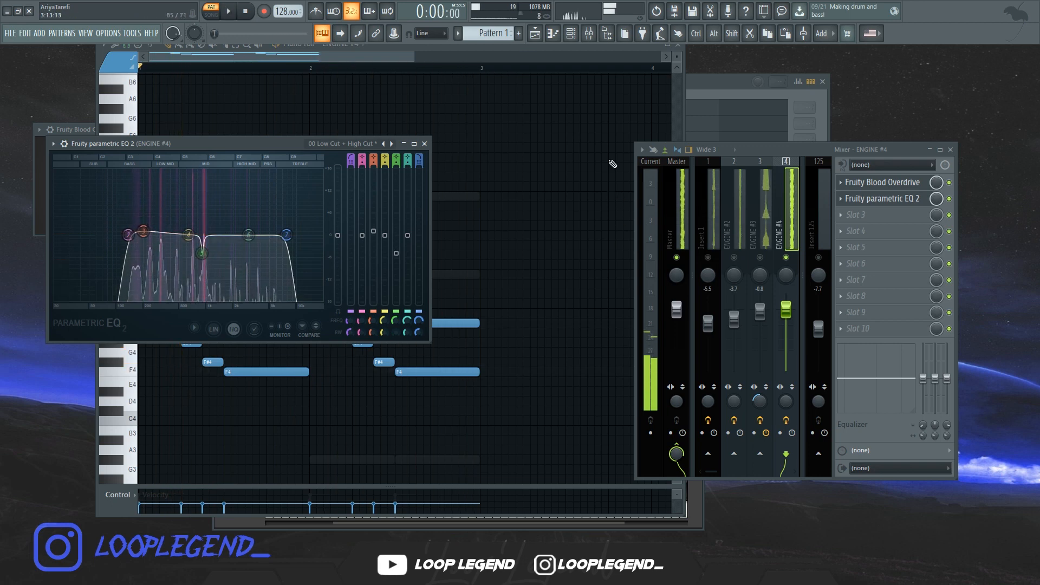
Step: Close ENGINE #4's EQ and split Pattern 1 into a separate pattern for each ENGINE channel
{"action": "key", "text": "Escape"}
{"action": "right_click", "coordinate": [497, 34]}
{"action": "key", "text": "q"}
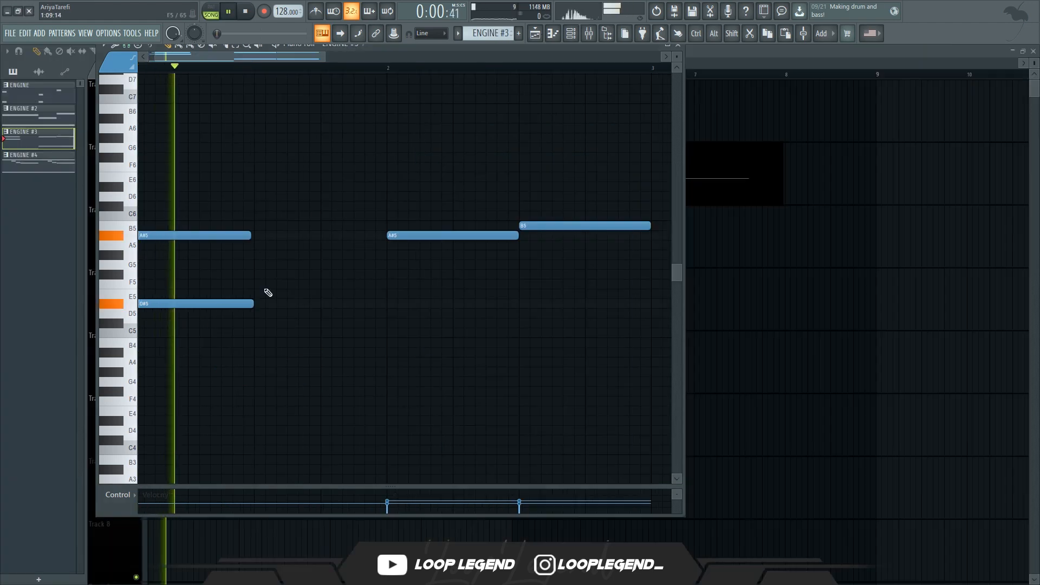
Step: Add short F5, F#5 and D#5 notes to ENGINE #3's pattern, starting with F5 in mid bar 1 and ending with D#5 late in bar 2
{"action": "left_click", "coordinate": [262, 284]}
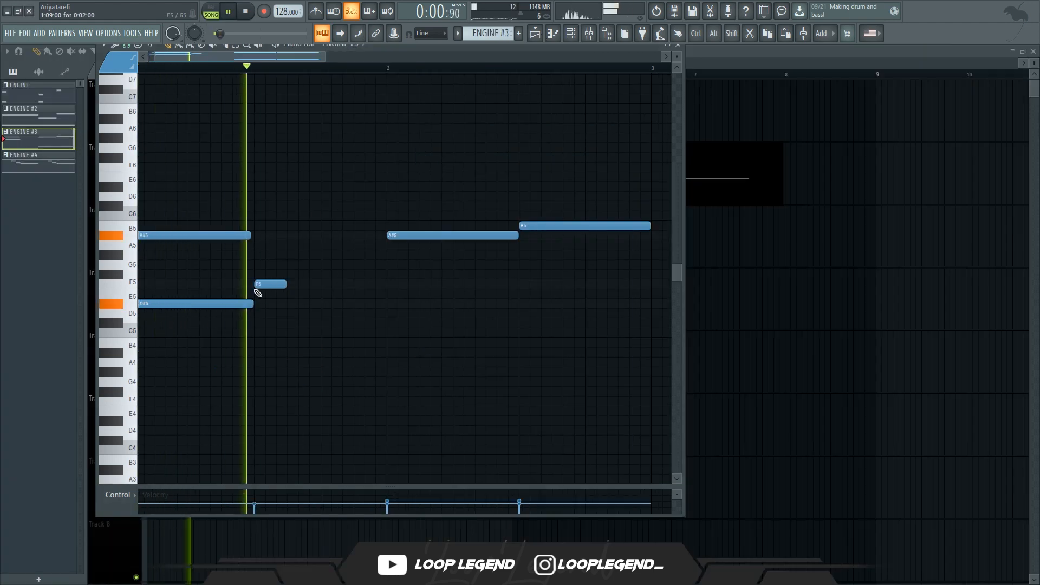
{"action": "key", "text": "space"}
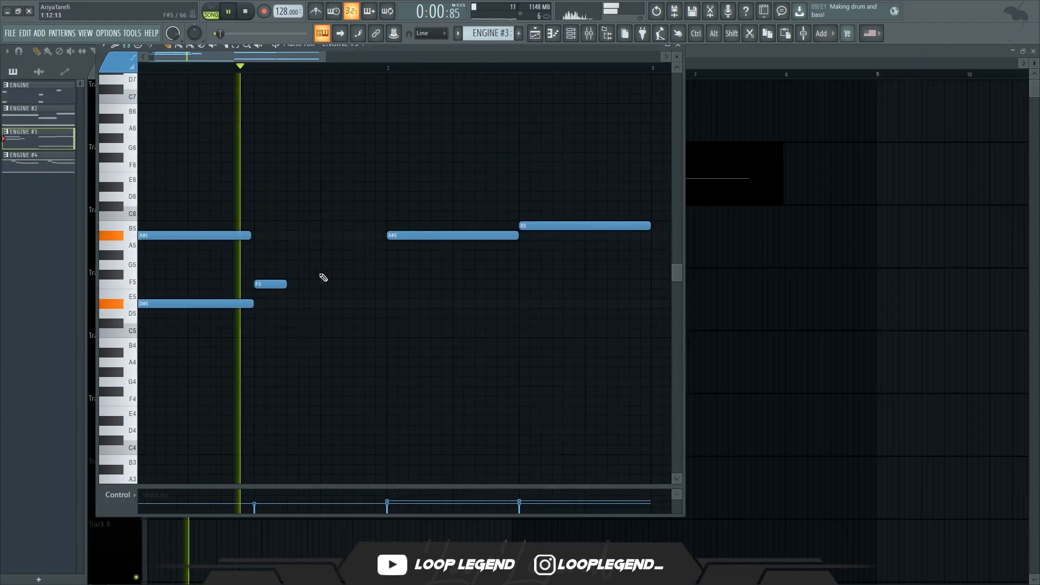
{"action": "left_click", "coordinate": [390, 275]}
{"action": "left_click", "coordinate": [520, 275]}
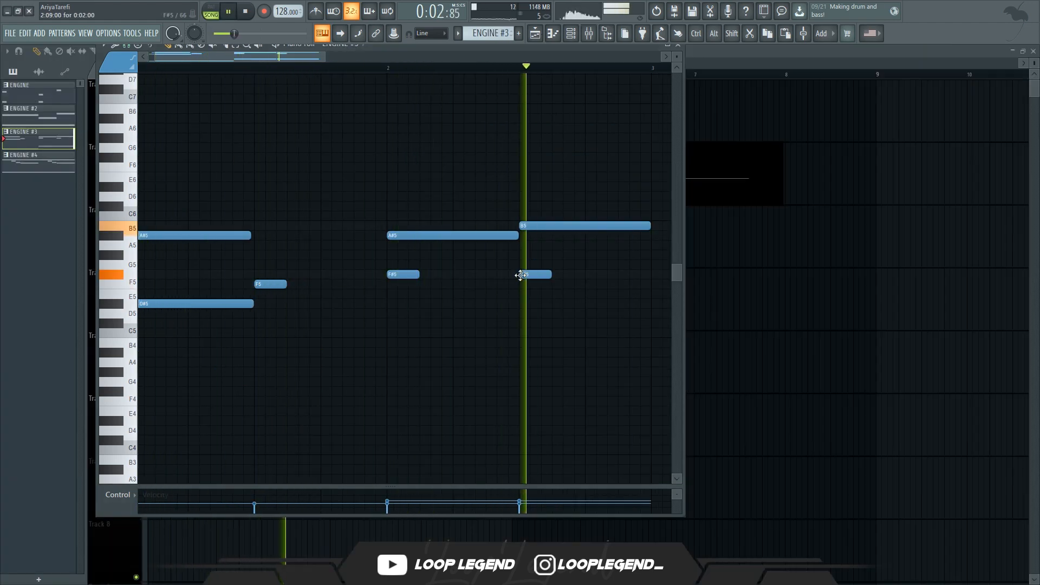
{"action": "scroll", "coordinate": [517, 279], "scroll_direction": "down", "scroll_amount": 2}
{"action": "key", "text": "space"}
{"action": "key", "text": "space"}
{"action": "left_click", "coordinate": [373, 284]}
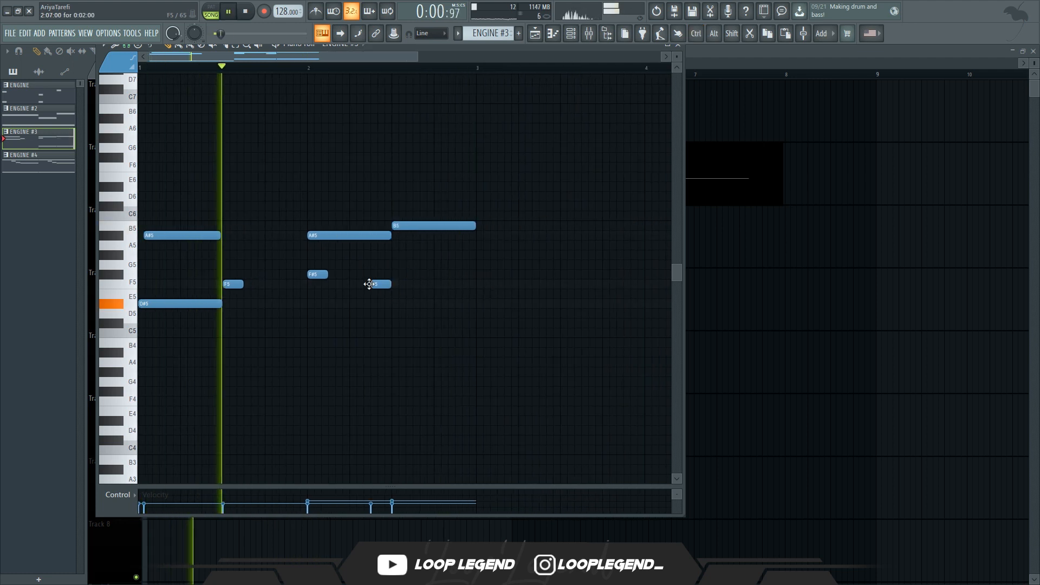
{"action": "left_click", "coordinate": [441, 303]}
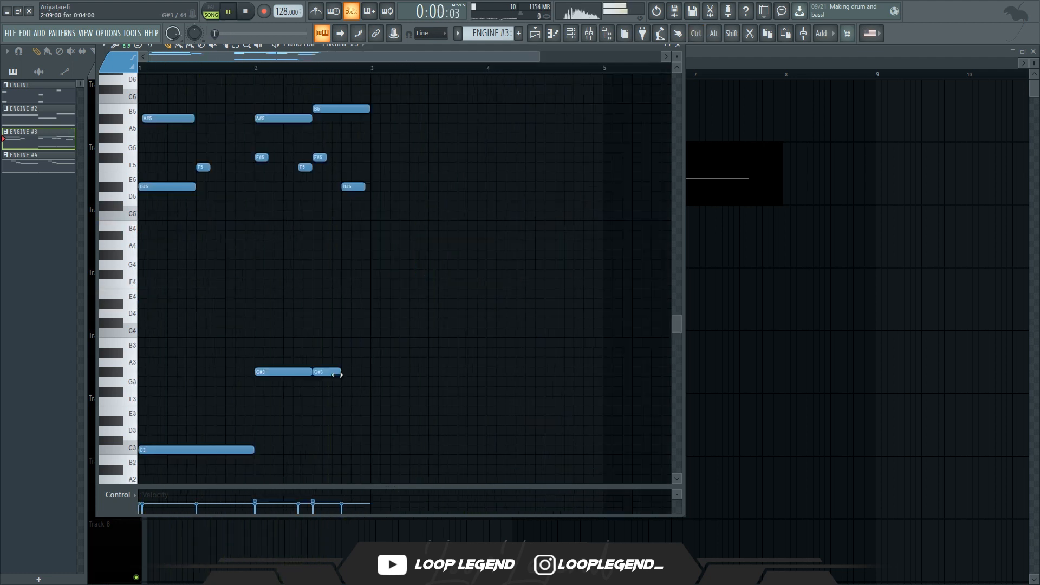
Step: Add two G3 bass notes in bar 2 of ENGINE #3's pattern, at steps 13 and 7
{"action": "left_click", "coordinate": [347, 381]}
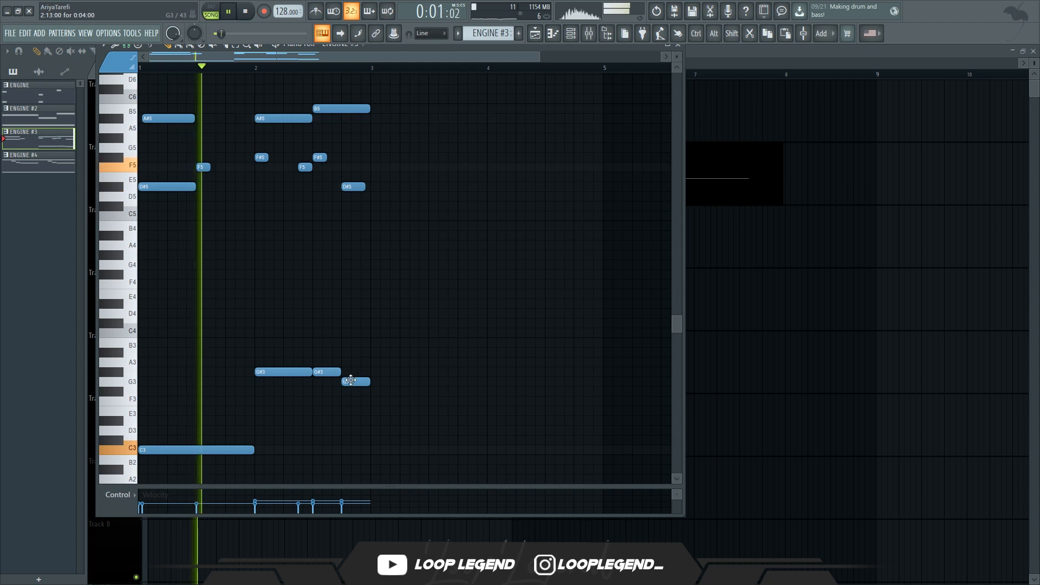
{"action": "scroll", "coordinate": [314, 163], "scroll_direction": "up", "scroll_amount": 2}
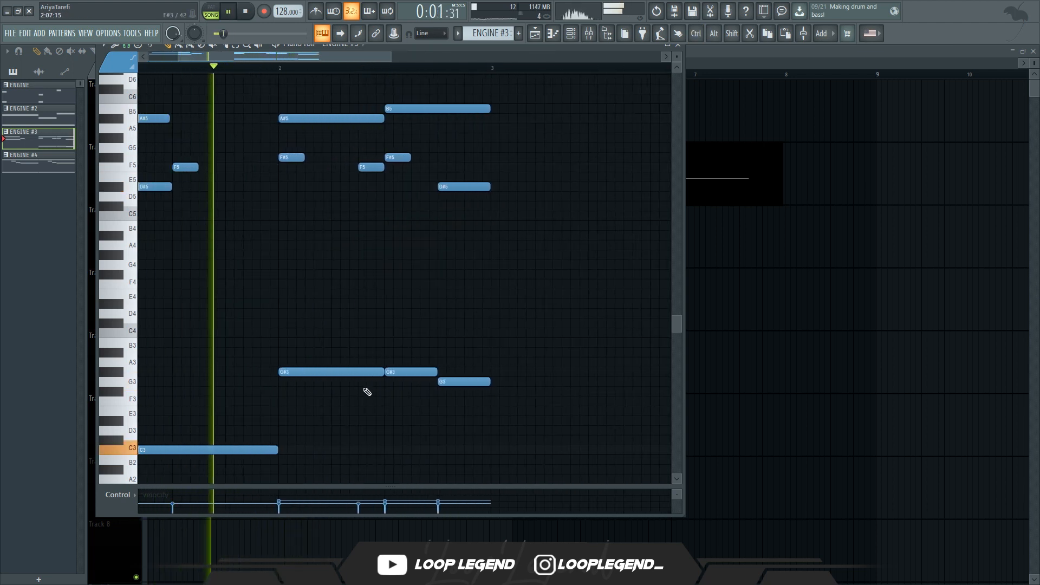
{"action": "left_click", "coordinate": [361, 381]}
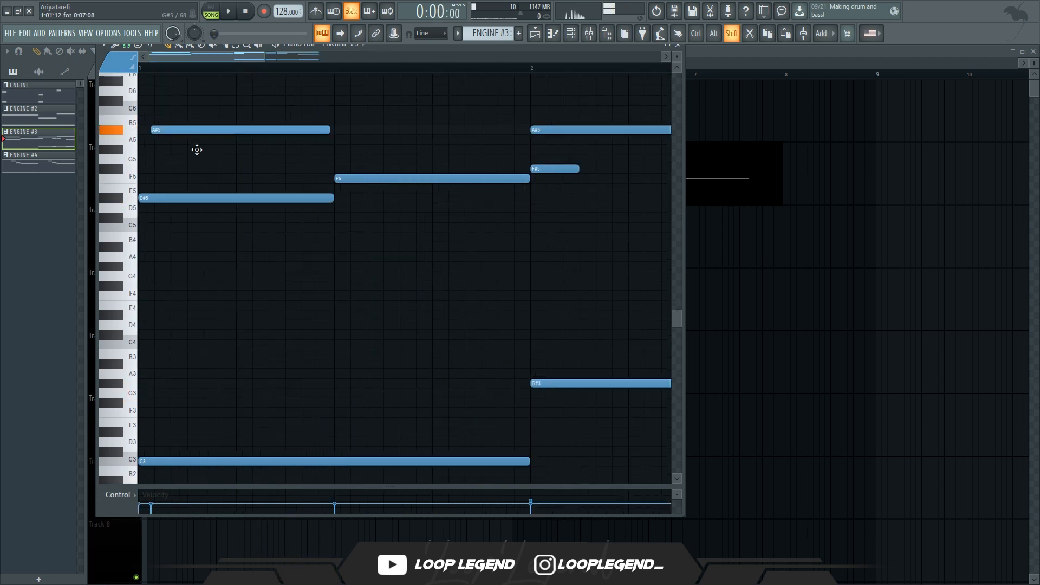
Step: Copy bar 1's long A#5 note down to F#5 in ENGINE #3's pattern and play it back
{"action": "left_click_drag", "start_coordinate": [197, 149], "coordinate": [196, 178]}
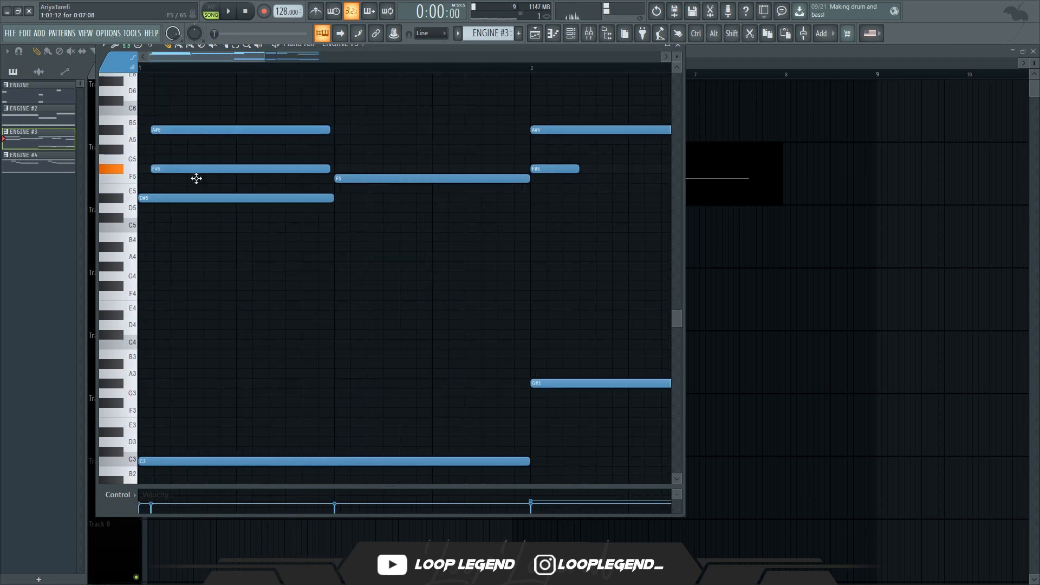
{"action": "key", "text": "space"}
{"action": "key", "text": "space"}
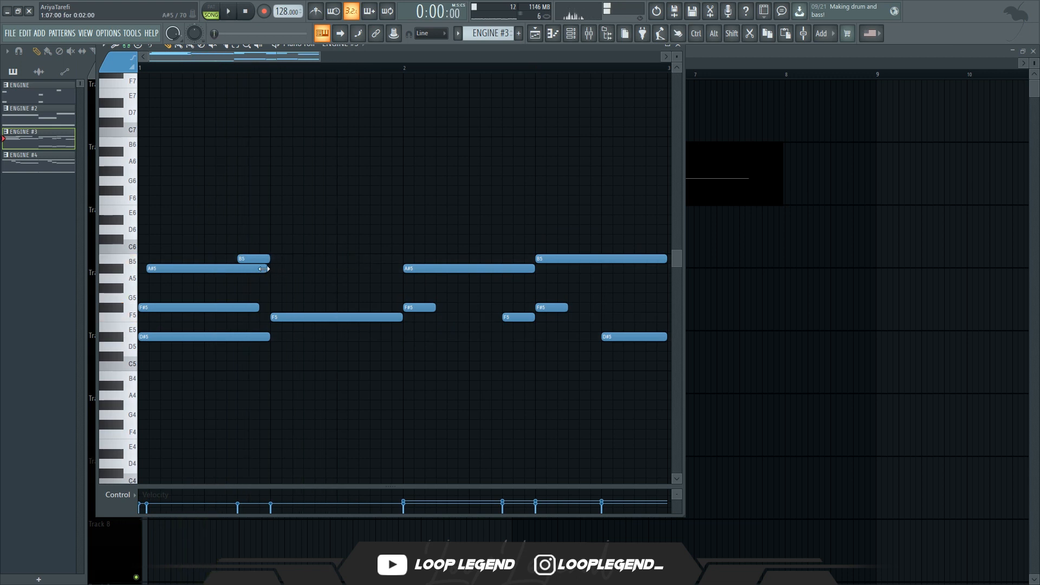
Step: Copy the short G3 note from bar 2 to step 7 of bar 1, below the short B5 note, and play the result
{"action": "scroll", "coordinate": [264, 269], "scroll_direction": "down", "scroll_amount": 3}
{"action": "left_click_drag", "start_coordinate": [515, 356], "coordinate": [347, 347]}
{"action": "key", "text": "space"}
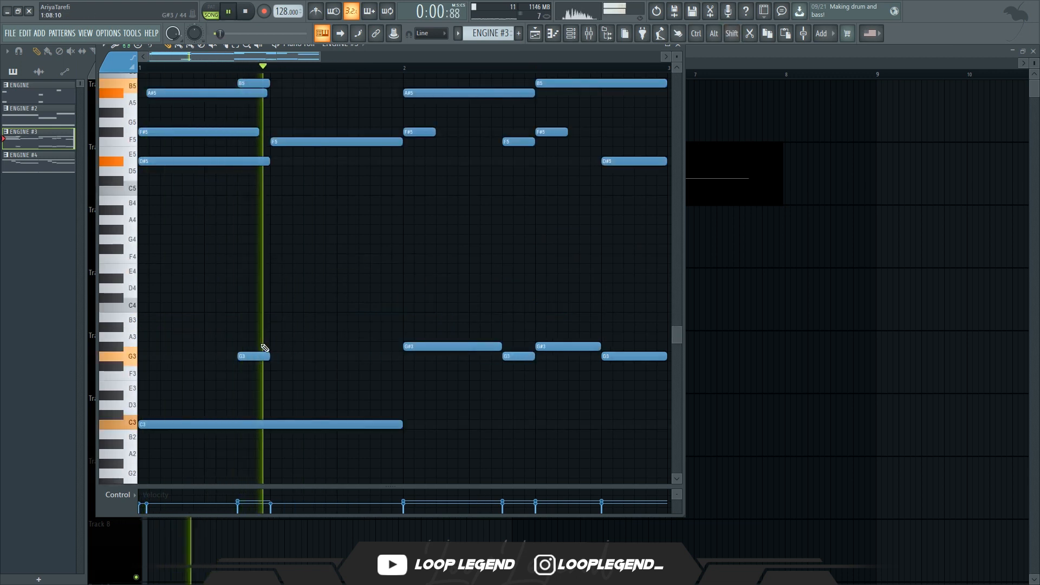
{"action": "key", "text": "space"}
Step: Add a short D#5 note at step 13 of bar 1 and extend the second C3 bass note to the end of that bar
{"action": "scroll", "coordinate": [303, 270], "scroll_direction": "up", "scroll_amount": 2}
{"action": "left_click", "coordinate": [354, 221]}
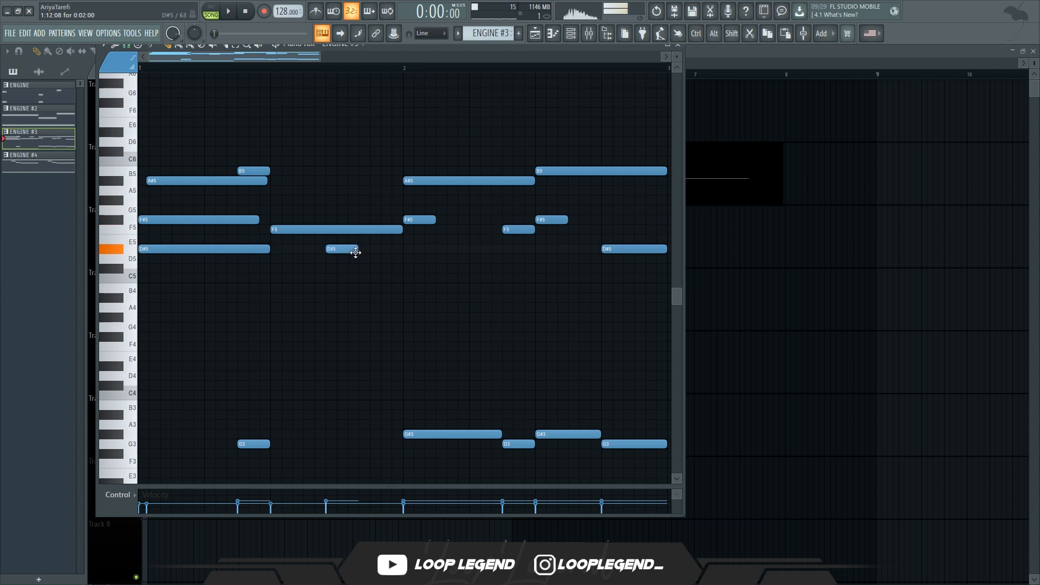
{"action": "left_click_drag", "start_coordinate": [355, 252], "coordinate": [366, 252]}
{"action": "scroll", "coordinate": [325, 320], "scroll_direction": "down", "scroll_amount": 2}
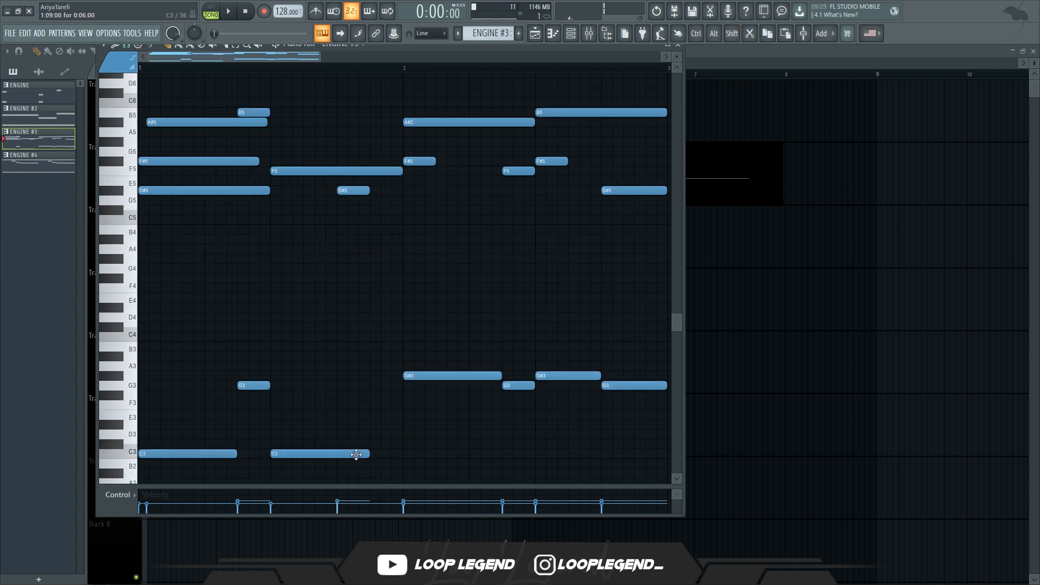
{"action": "key", "text": "space"}
{"action": "left_click_drag", "start_coordinate": [368, 454], "coordinate": [397, 451]}
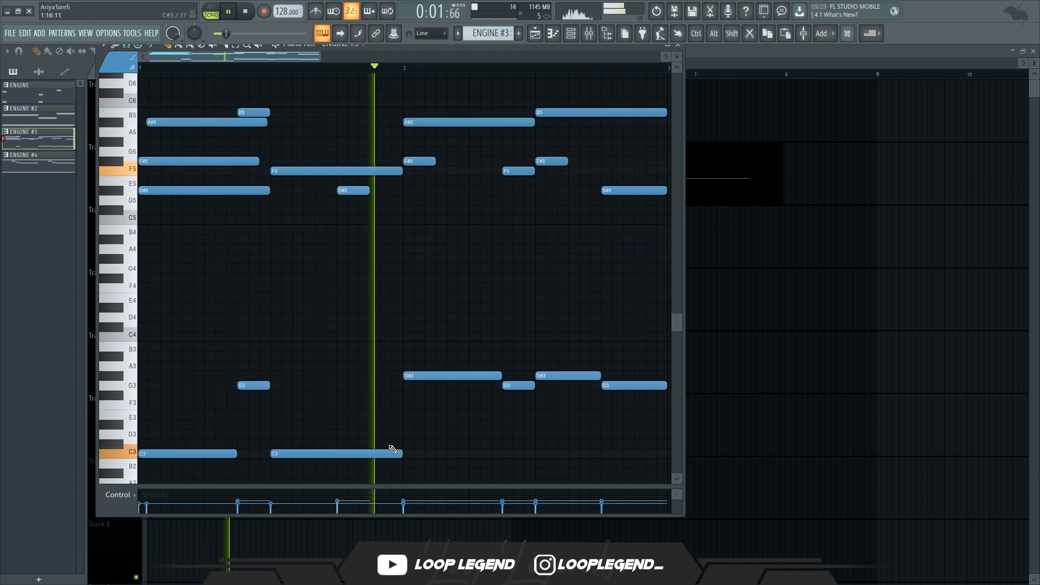
{"action": "scroll", "coordinate": [336, 355], "scroll_direction": "down", "scroll_amount": 4}
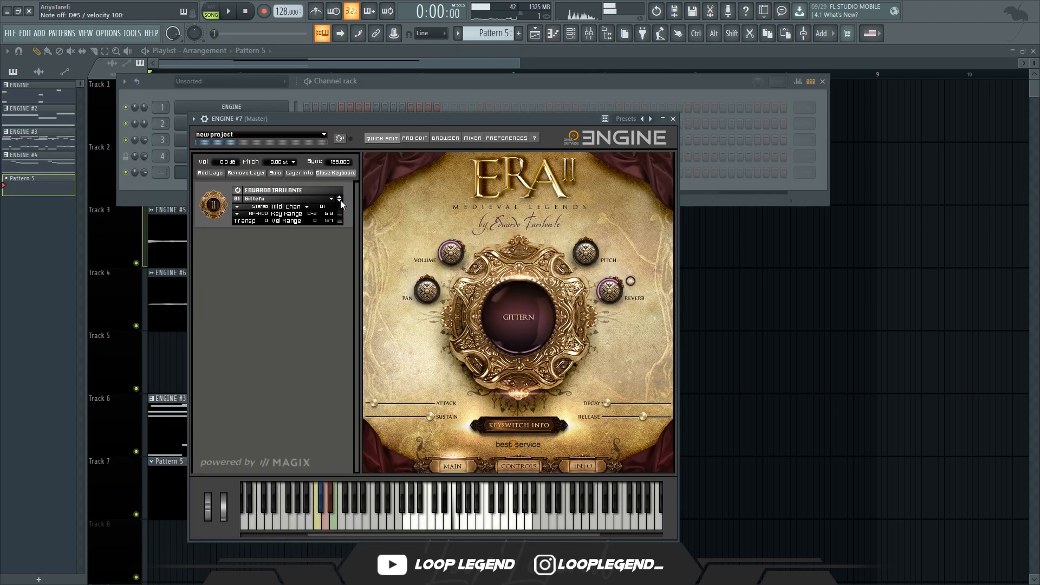
Step: Audition the Gittern's key-switch articulations on ENGINE #7, including Legato and Fast Chords, by playing test notes with each
{"action": "key", "text": "v"}
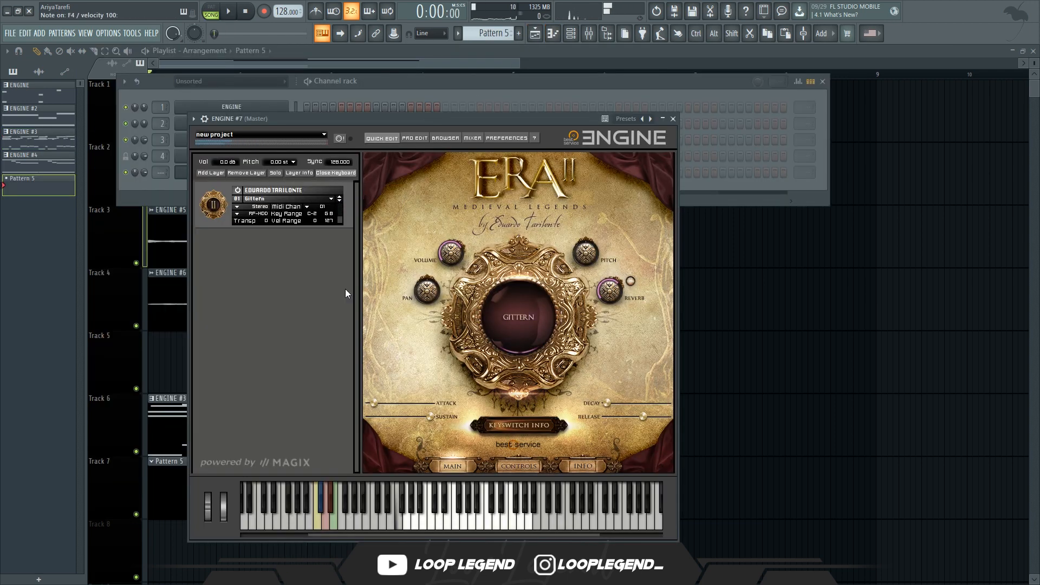
{"action": "key", "text": "3"}
{"action": "left_click", "coordinate": [322, 501]}
{"action": "key", "text": "3"}
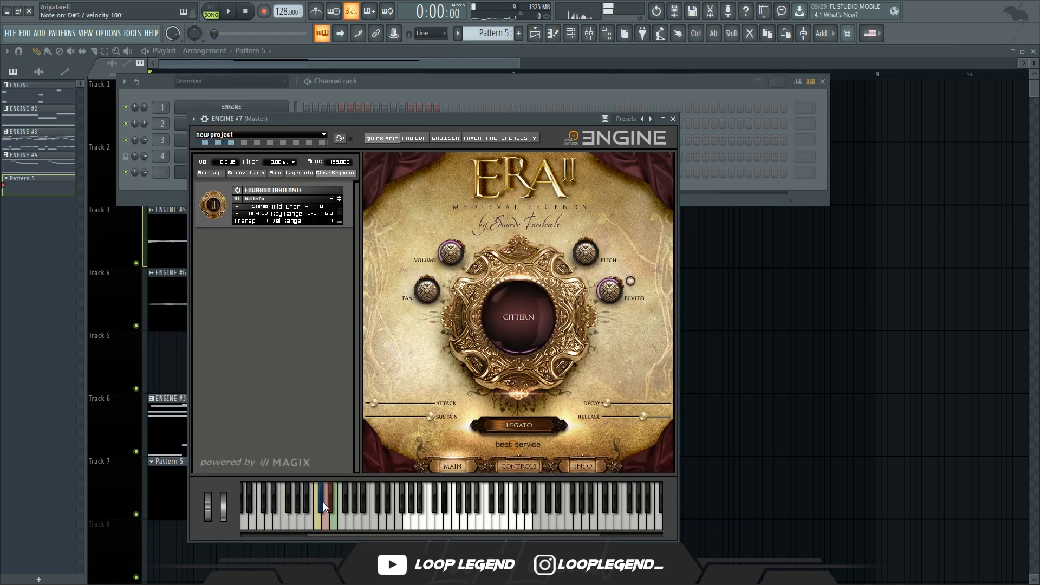
{"action": "left_click", "coordinate": [325, 515]}
{"action": "key", "text": "3"}
{"action": "key", "text": "3"}
{"action": "left_click", "coordinate": [328, 502]}
{"action": "key", "text": "3"}
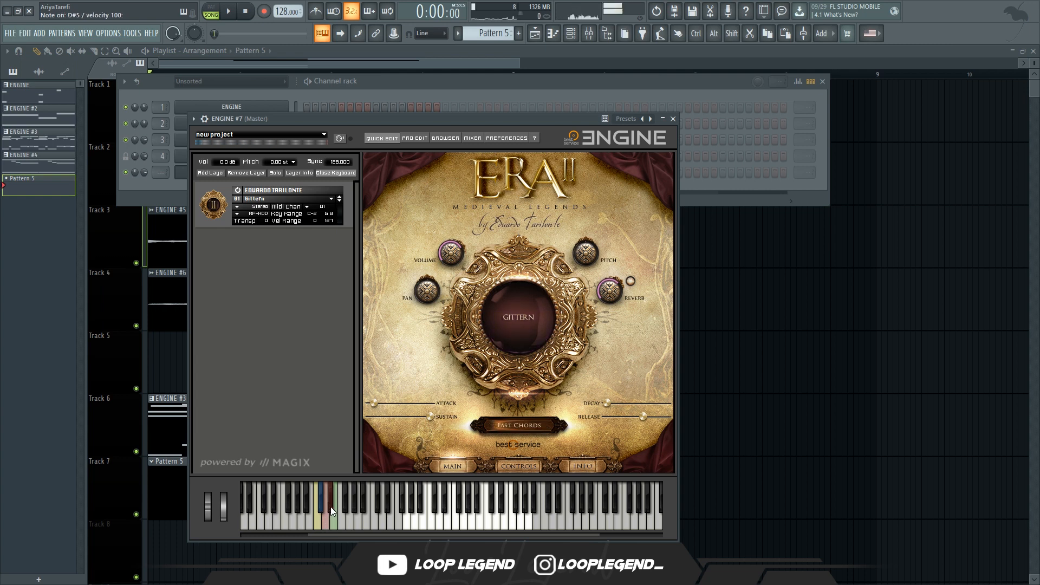
{"action": "left_click", "coordinate": [332, 519]}
{"action": "key", "text": "3"}
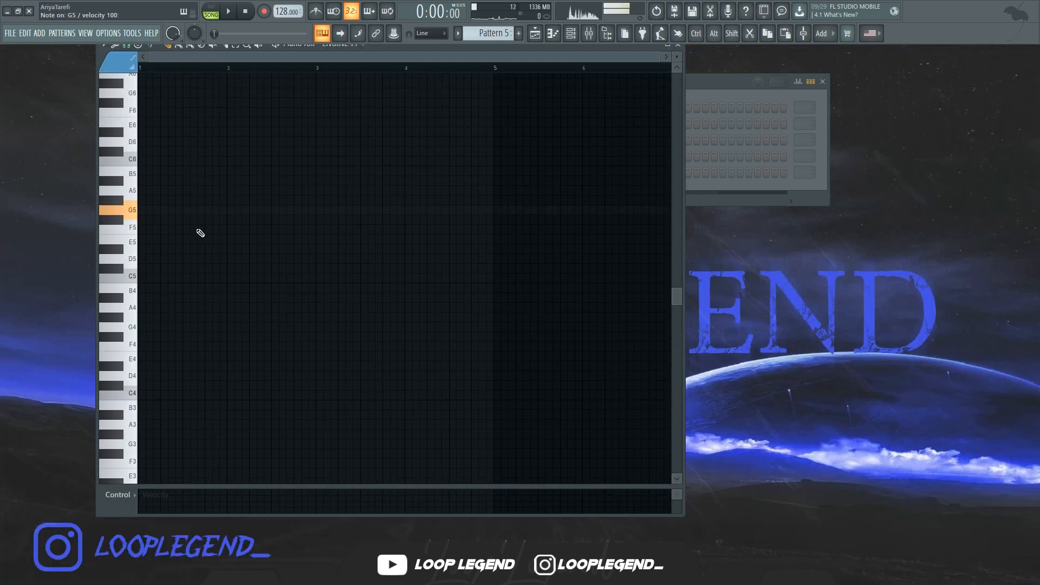
Step: Start ENGINE #7's melody in Pattern 5 with a G#5 note in bar 1 and a one-bar A#5 note in bar 2
{"action": "key", "text": "space"}
{"action": "left_click_drag", "start_coordinate": [249, 200], "coordinate": [230, 200]}
{"action": "left_click", "coordinate": [231, 191]}
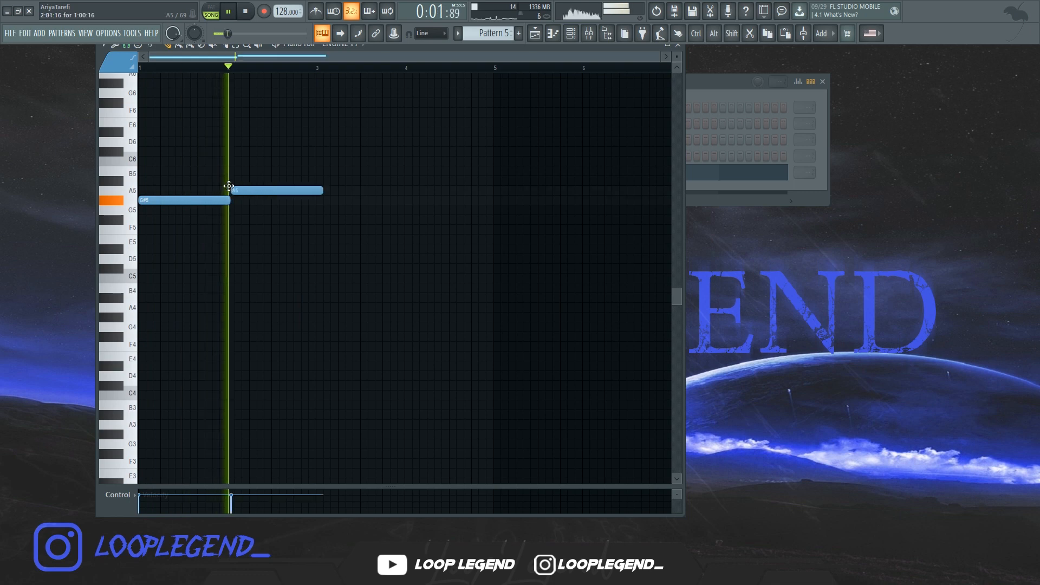
{"action": "key", "text": "space"}
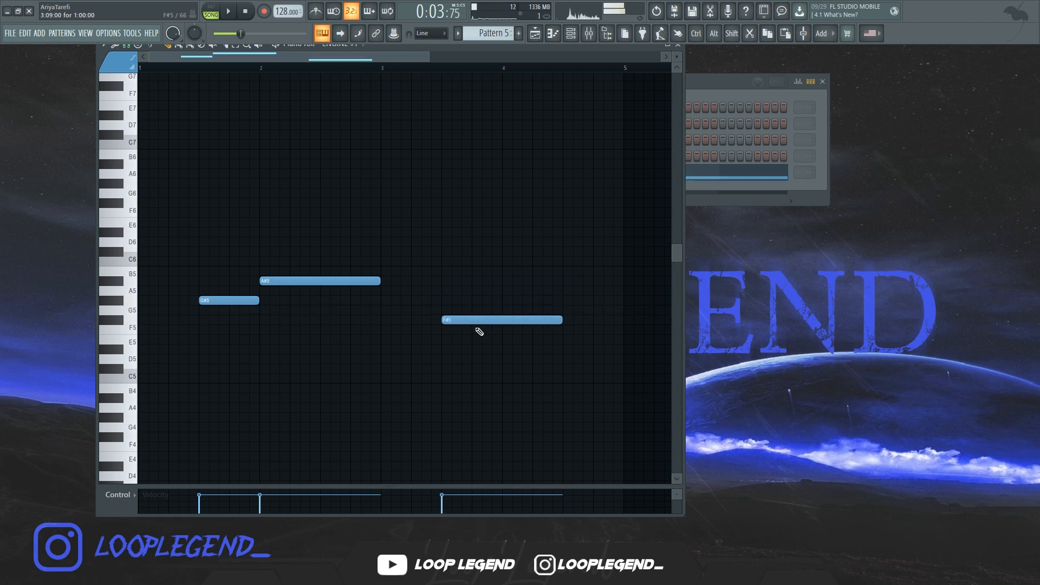
Step: Shorten the F#5 note to end with bar 3, and continue Pattern 5's melody in bar 4 with F5 and D#5
{"action": "left_click_drag", "start_coordinate": [561, 319], "coordinate": [498, 320]}
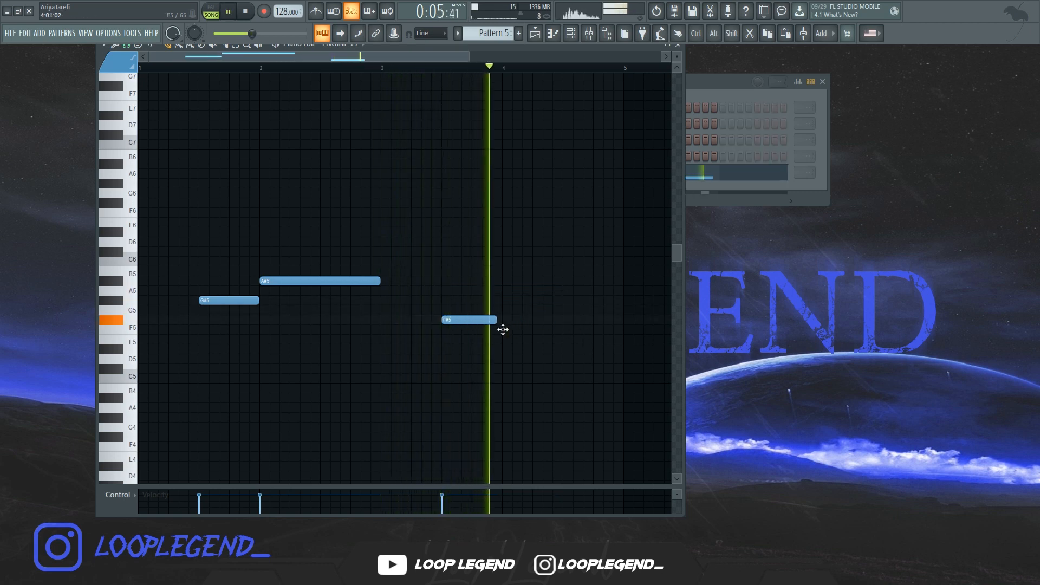
{"action": "left_click", "coordinate": [504, 330]}
{"action": "key", "text": "space"}
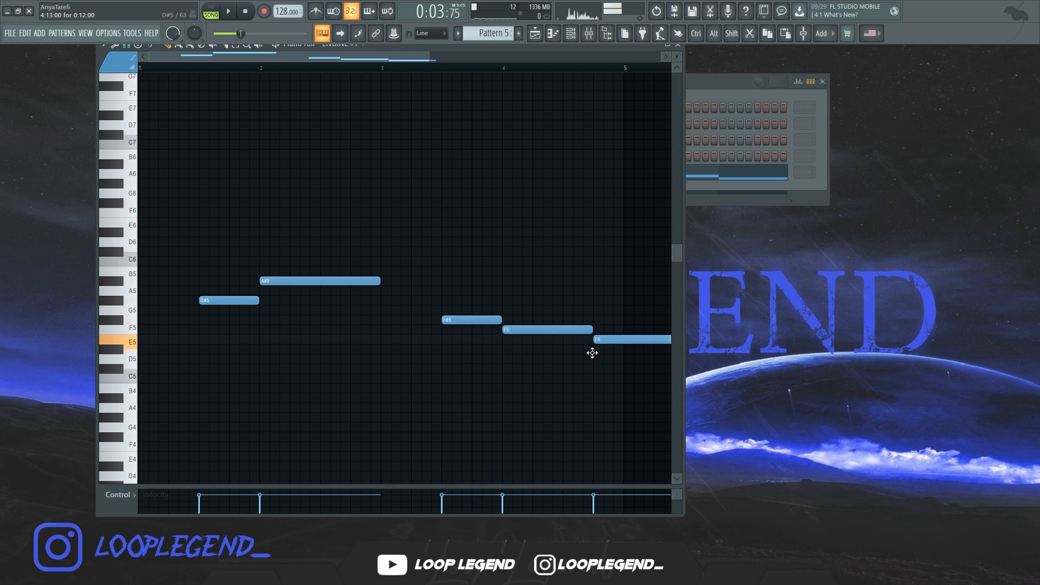
{"action": "key", "text": "space"}
{"action": "scroll", "coordinate": [605, 359], "scroll_direction": "down", "scroll_amount": 2}
{"action": "left_click_drag", "start_coordinate": [591, 349], "coordinate": [540, 360]}
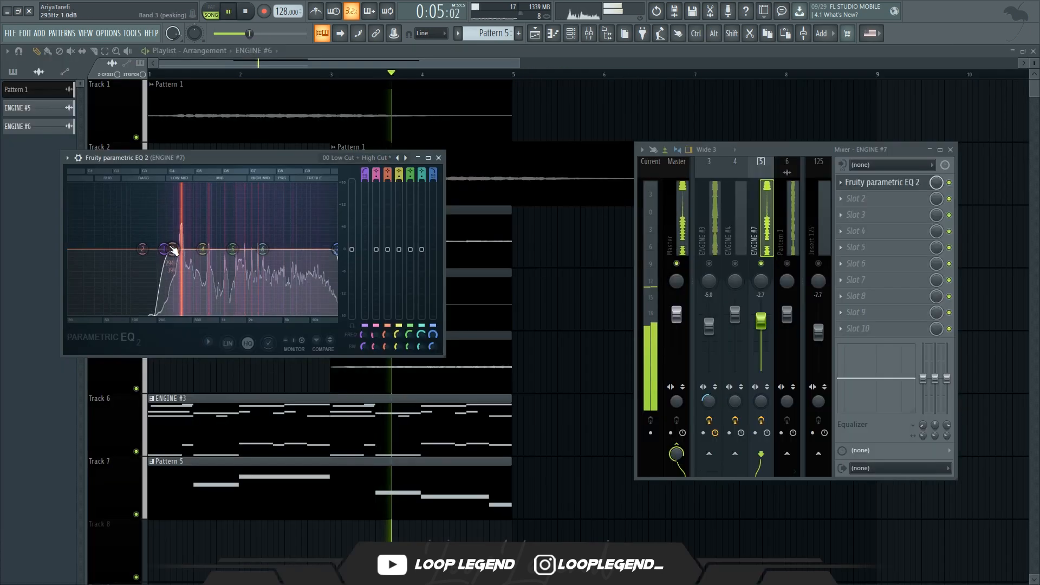
Step: On ENGINE #7's parametric EQ, cut bands 3 and 4 in the low mids and boost band 6 in the highs
{"action": "left_click_drag", "start_coordinate": [174, 244], "coordinate": [188, 263]}
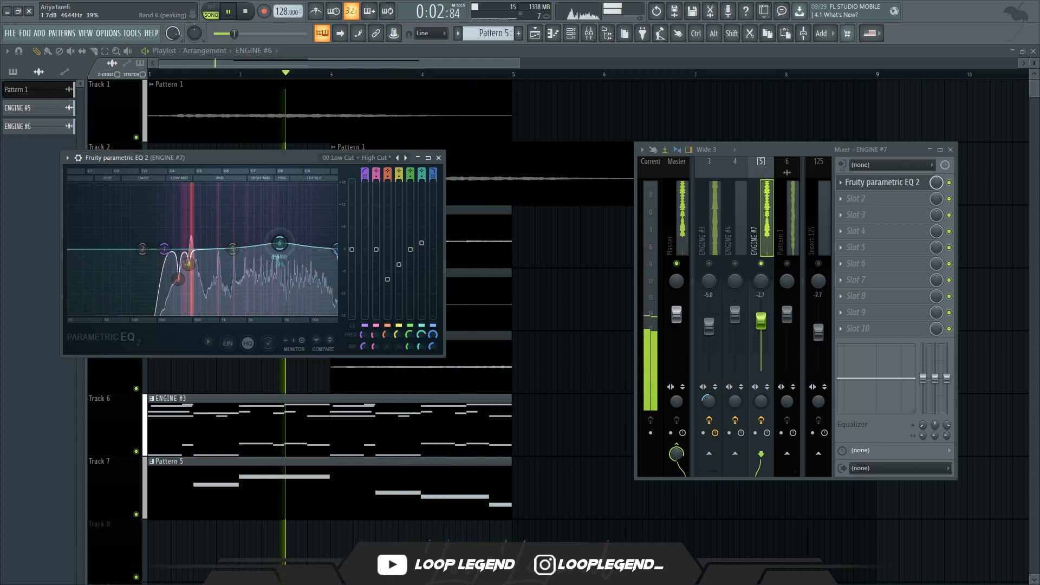
{"action": "left_click_drag", "start_coordinate": [284, 243], "coordinate": [294, 238]}
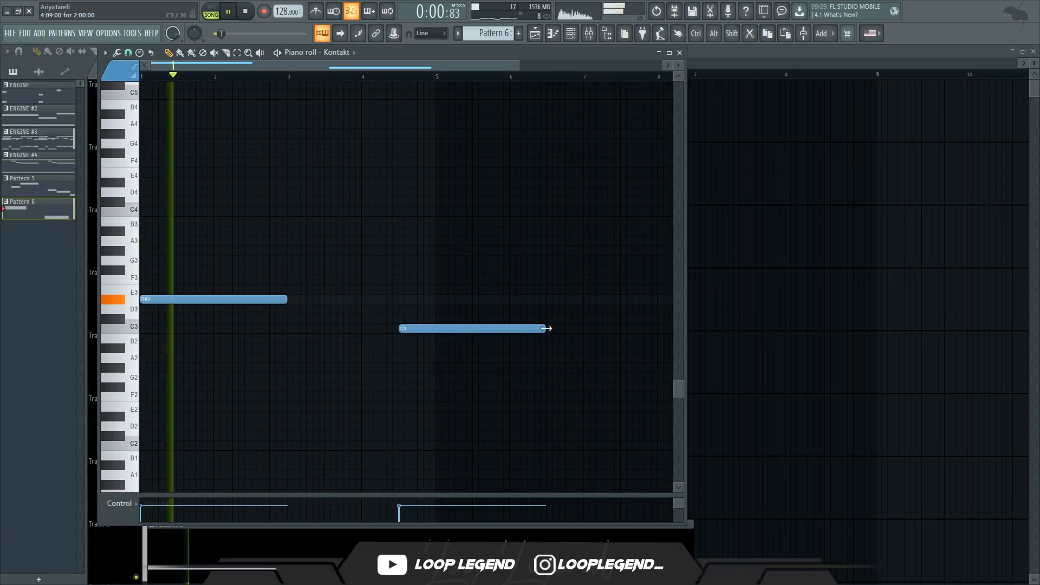
Step: Shorten Kontakt's C3 note in Pattern 6 to finish at the end of bar 4
{"action": "left_click_drag", "start_coordinate": [546, 328], "coordinate": [431, 364]}
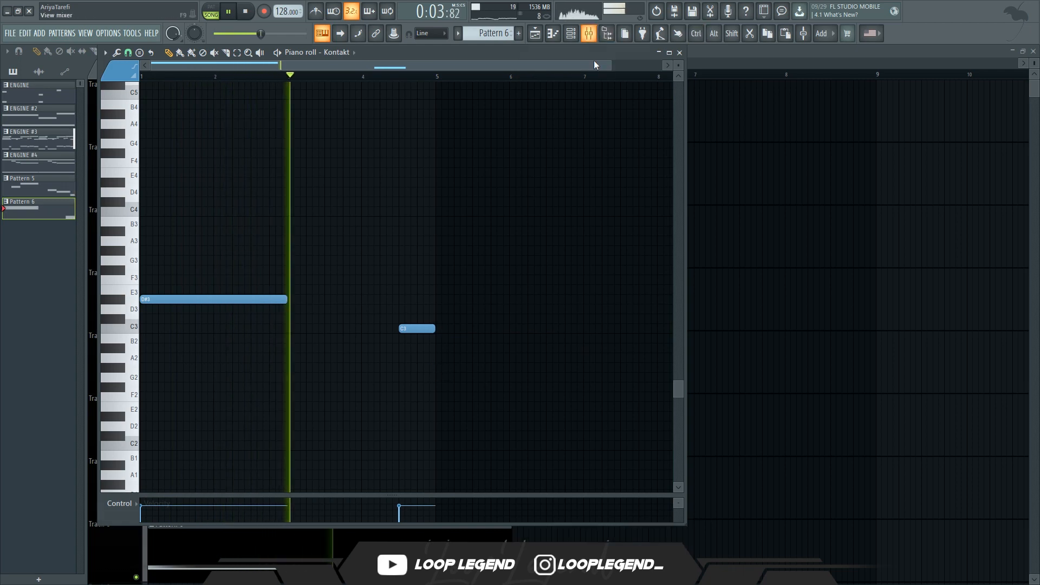
Step: Route Kontakt to mixer track 9 and lower its fader to about -2.7 dB
{"action": "key", "text": "F9"}
{"action": "left_click", "coordinate": [453, 258]}
{"action": "key", "text": "ctrl+l"}
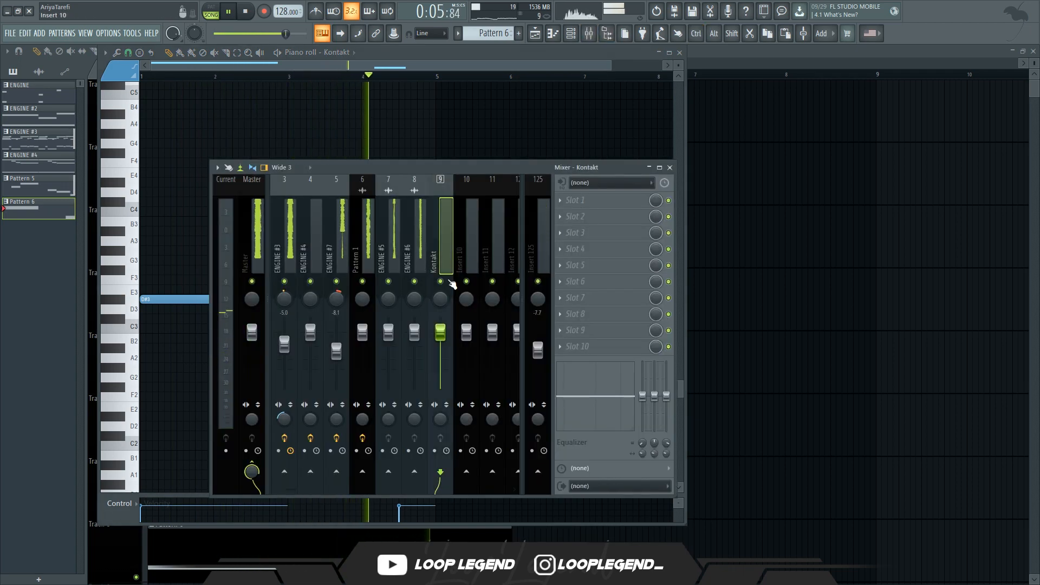
{"action": "left_click_drag", "start_coordinate": [441, 334], "coordinate": [443, 336]}
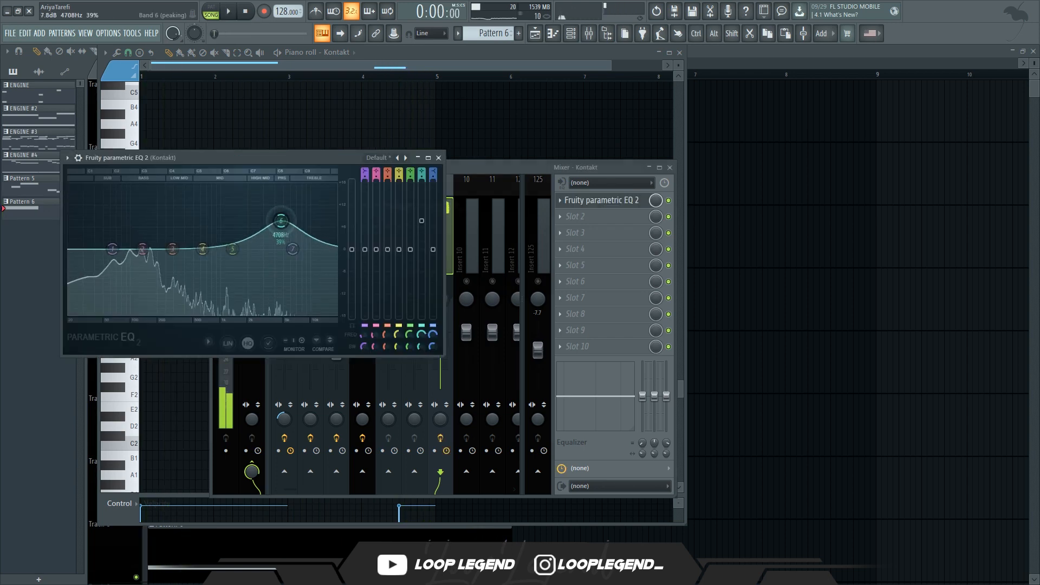
Step: Sweep the boosted band 6 on Kontakt's parametric EQ down from the highs toward the mids
{"action": "left_click_drag", "start_coordinate": [279, 221], "coordinate": [220, 224]}
{"action": "key", "text": "space"}
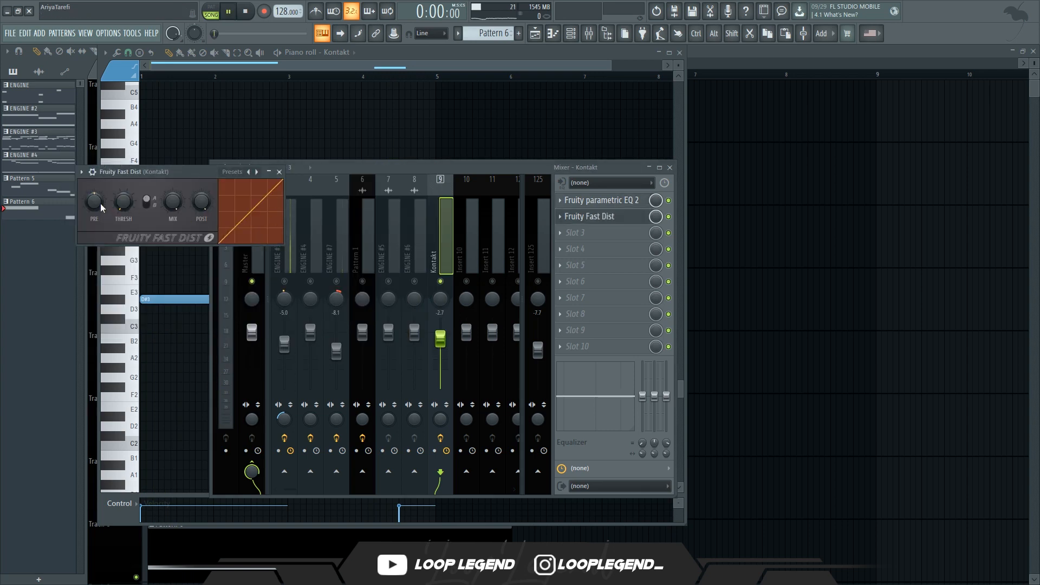
Step: Raise the Pre amount on Kontakt's Fruity Fast Dist and play the arrangement to check the sound
{"action": "left_click_drag", "start_coordinate": [101, 207], "coordinate": [101, 184]}
{"action": "key", "text": "space"}
{"action": "key", "text": "space"}
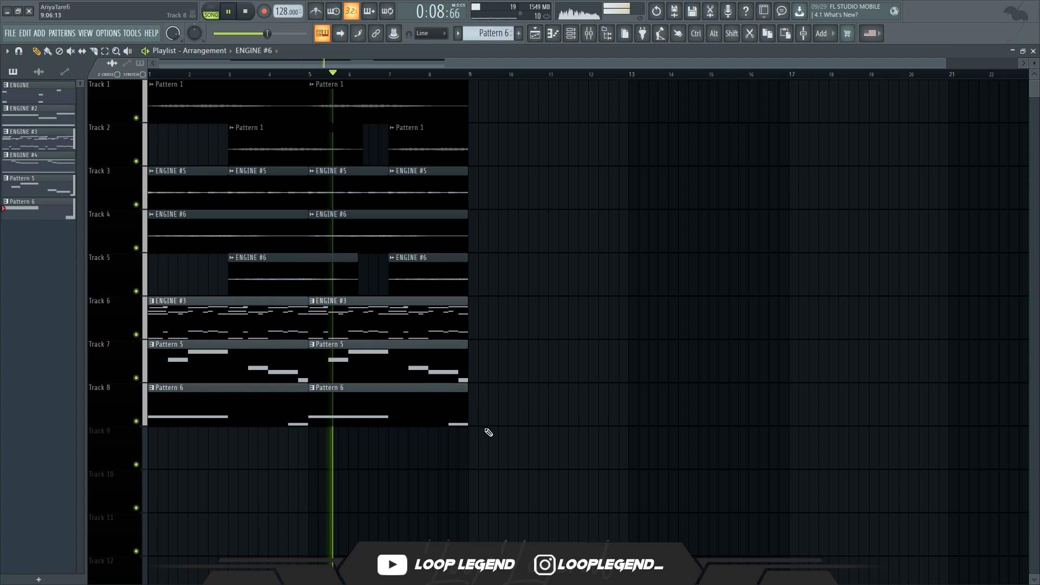
Step: Duplicate the whole eight-bar arrangement to bar 9, remove the copied Pattern 6 clips from track 8, and play the result
{"action": "left_click_drag", "start_coordinate": [487, 448], "coordinate": [152, 89]}
{"action": "key", "text": "ctrl+b"}
{"action": "left_click_drag", "start_coordinate": [537, 459], "coordinate": [698, 417]}
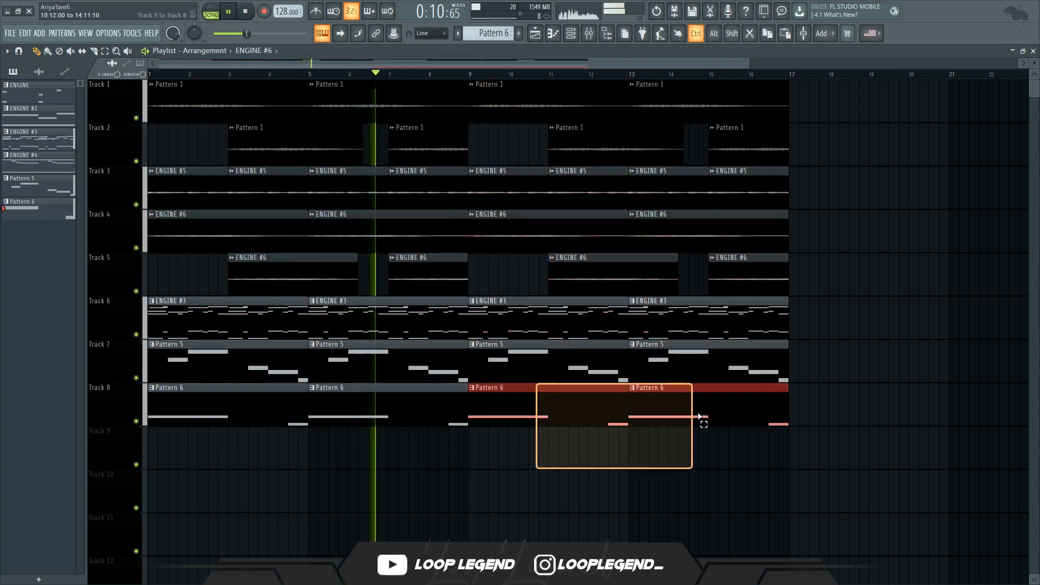
{"action": "key", "text": "Delete"}
{"action": "key", "text": "space"}
{"action": "key", "text": "space"}
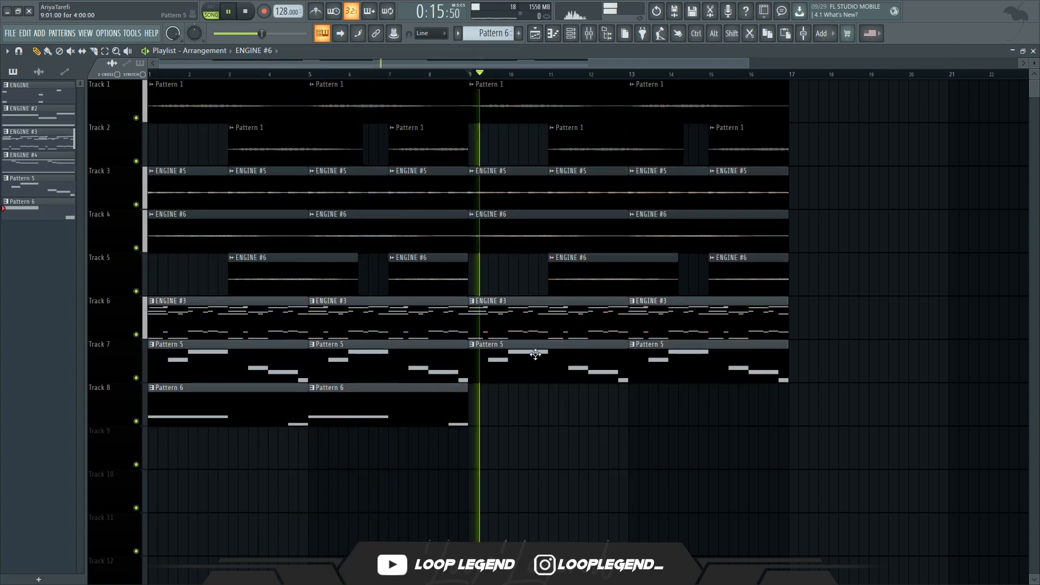
Step: Delete the copied ENGINE #3 and Pattern 5 clips between bars 9 and 17 on tracks 6 and 7
{"action": "right_click", "coordinate": [556, 370]}
{"action": "right_click", "coordinate": [530, 328]}
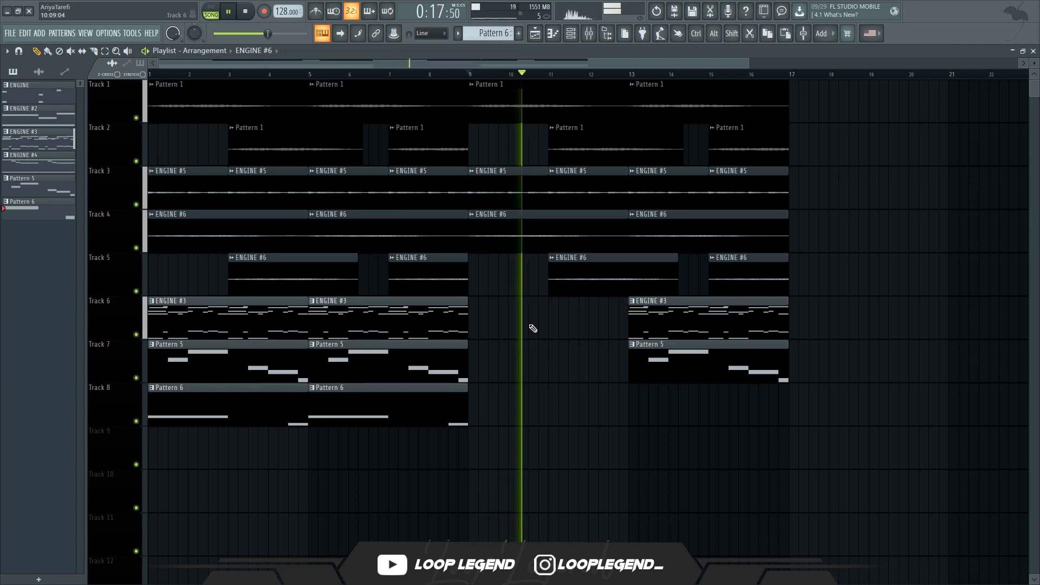
{"action": "right_click", "coordinate": [643, 328]}
{"action": "left_click", "coordinate": [629, 74]}
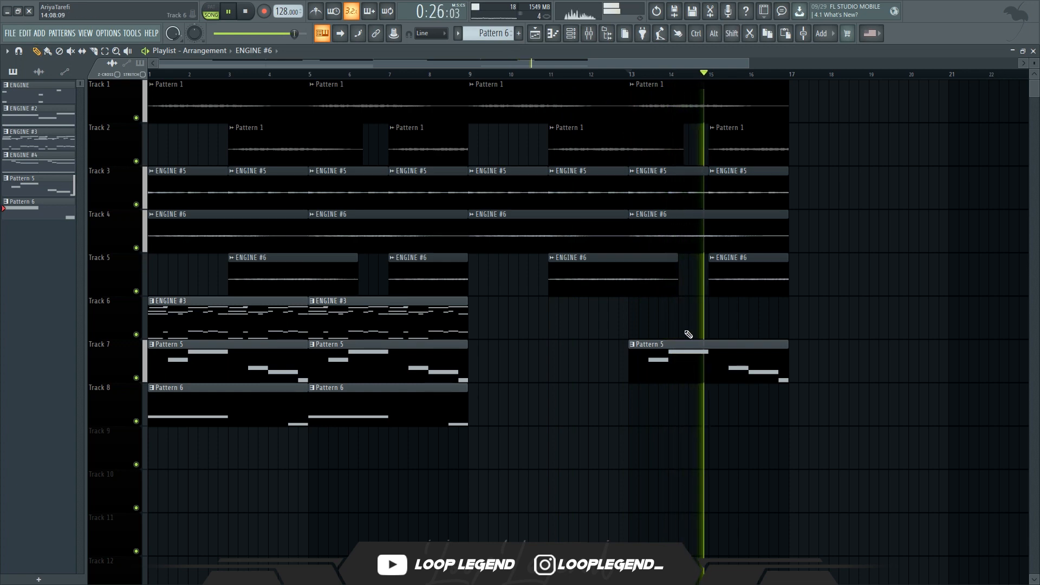
{"action": "right_click", "coordinate": [670, 357]}
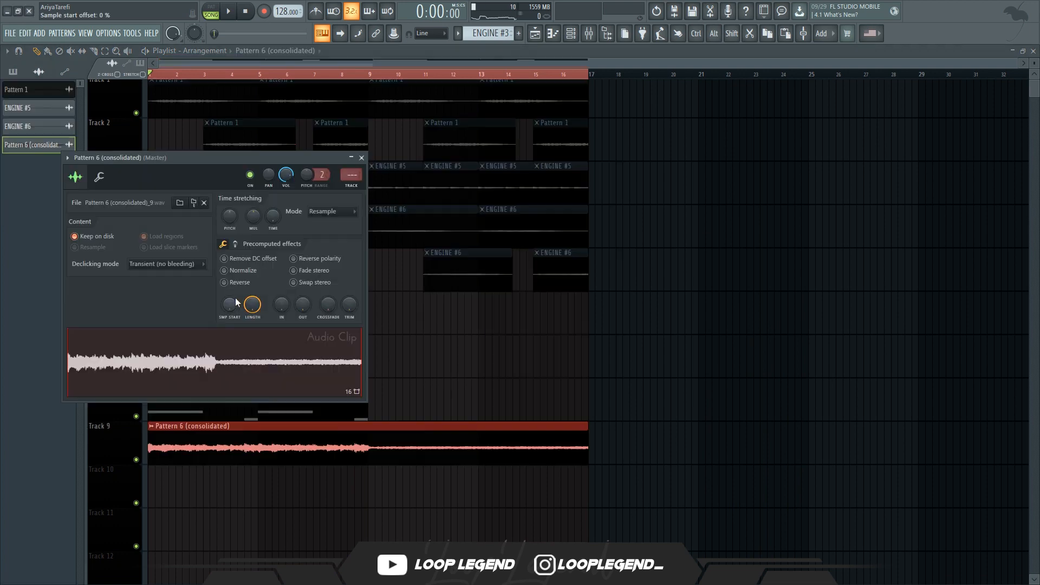
Step: Reverse the consolidated Pattern 6 clip and raise the highs, saturation and tape color (about 15%) on its MAGNETIC II
{"action": "left_click", "coordinate": [239, 286]}
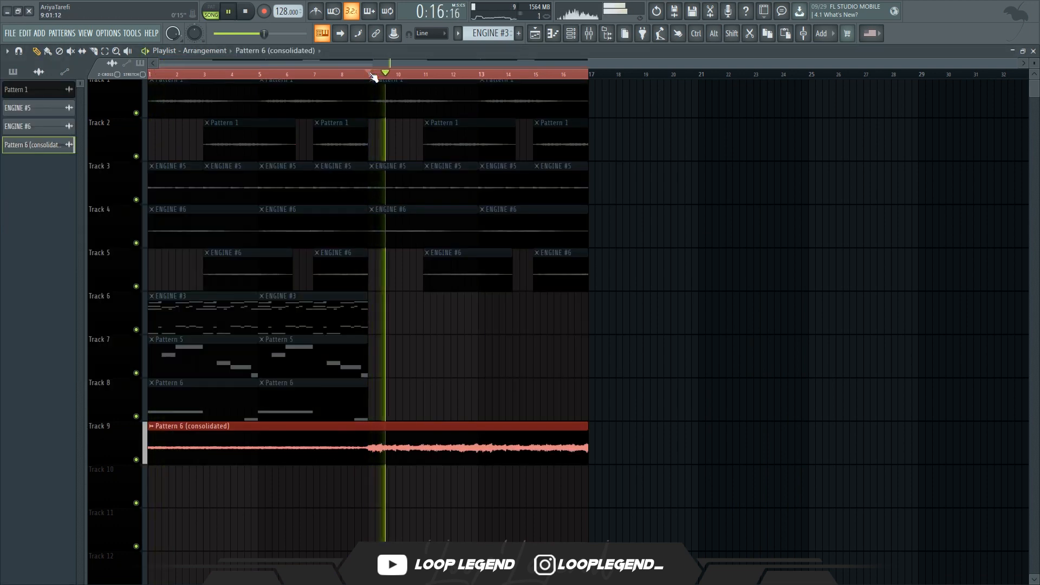
{"action": "double_click", "coordinate": [298, 434]}
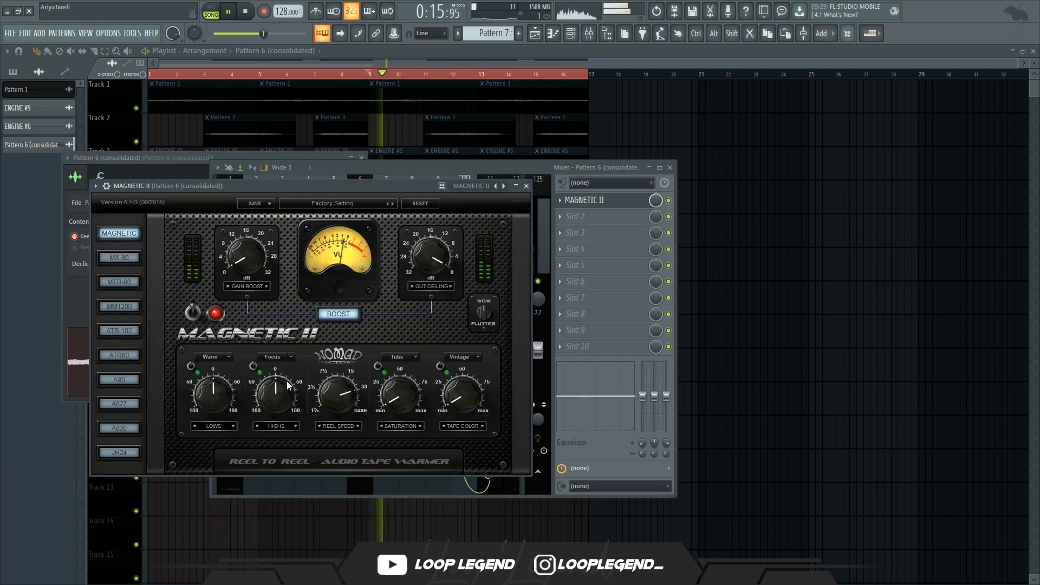
{"action": "left_click_drag", "start_coordinate": [287, 381], "coordinate": [285, 371]}
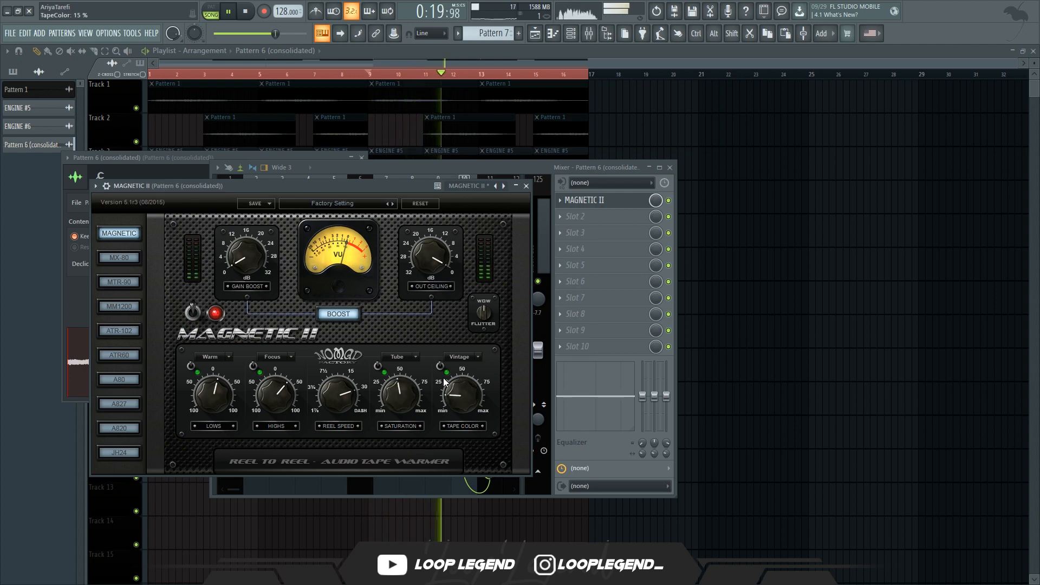
{"action": "key", "text": "Escape"}
Step: Add Fruity Parametric EQ 2 to the clip's mixer track, cutting band 4 about 3.9 dB near 496 Hz and slightly boosting the treble
{"action": "left_click", "coordinate": [576, 217]}
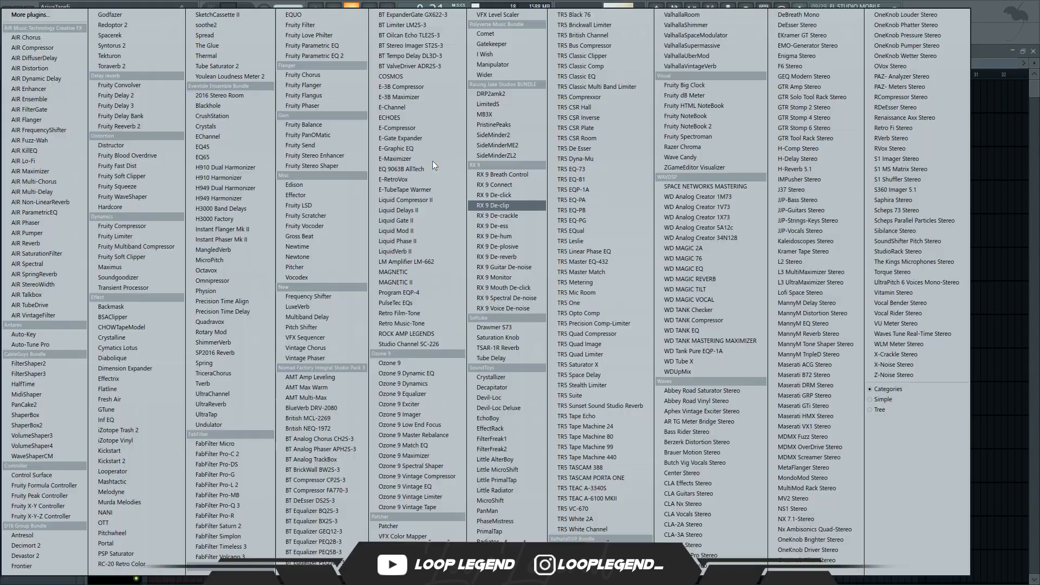
{"action": "left_click", "coordinate": [341, 57]}
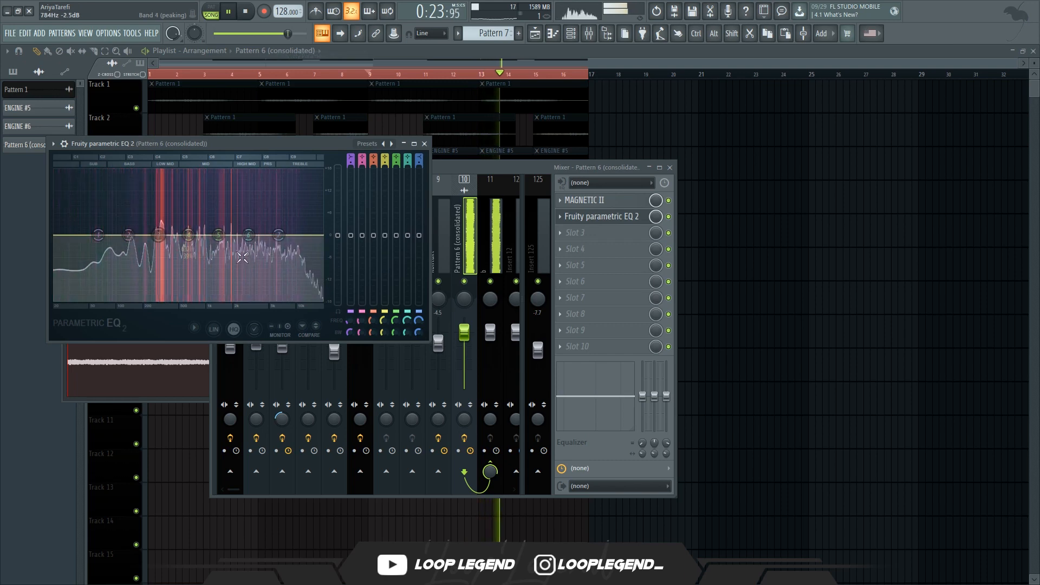
{"action": "left_click_drag", "start_coordinate": [248, 234], "coordinate": [267, 226]}
{"action": "left_click_drag", "start_coordinate": [158, 234], "coordinate": [179, 249]}
{"action": "scroll", "coordinate": [159, 254], "scroll_direction": "up", "scroll_amount": 2}
{"action": "scroll", "coordinate": [179, 249], "scroll_direction": "up", "scroll_amount": 3}
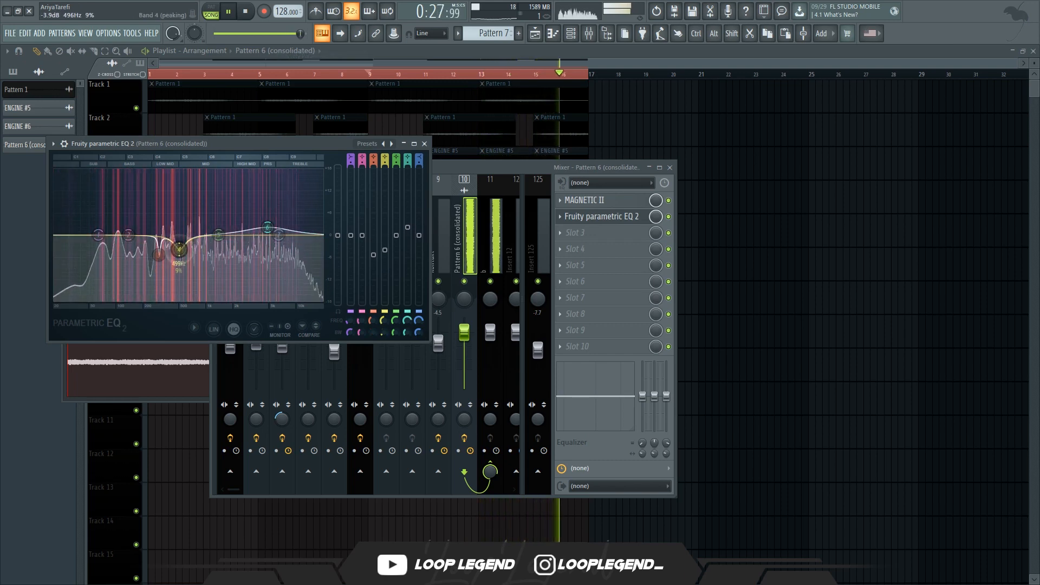
{"action": "key", "text": "Escape"}
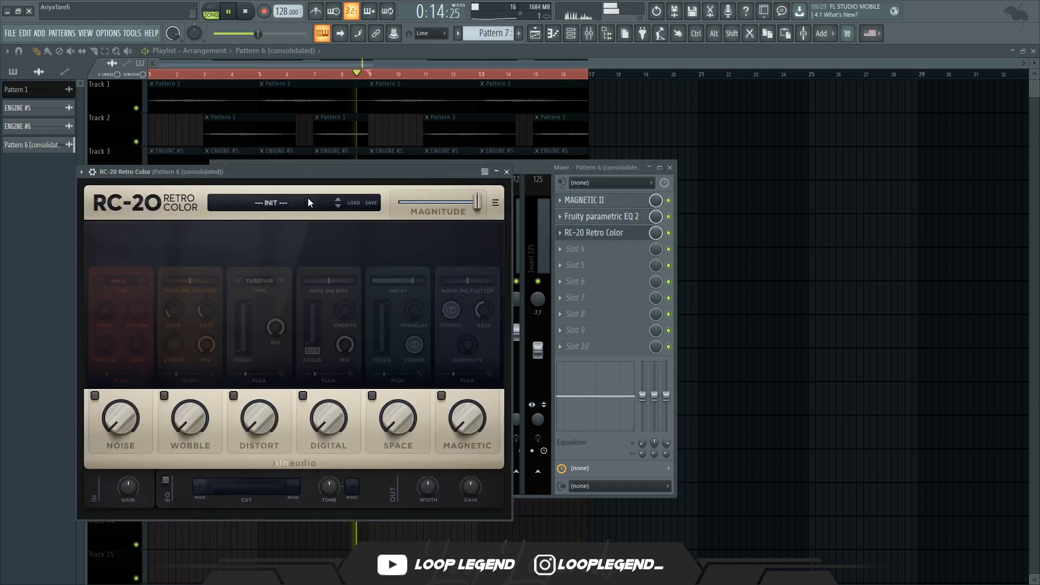
Step: Load the "! Tape 4" preset in RC-20 Retro Color and switch off its Space module
{"action": "left_click", "coordinate": [336, 200]}
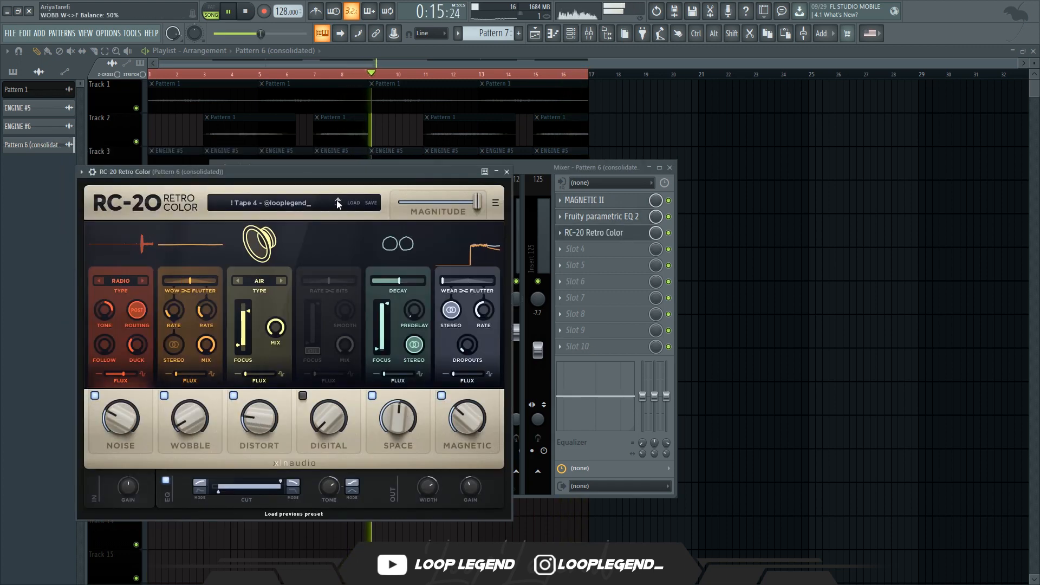
{"action": "left_click_drag", "start_coordinate": [390, 174], "coordinate": [555, 175]}
{"action": "left_click", "coordinate": [536, 396]}
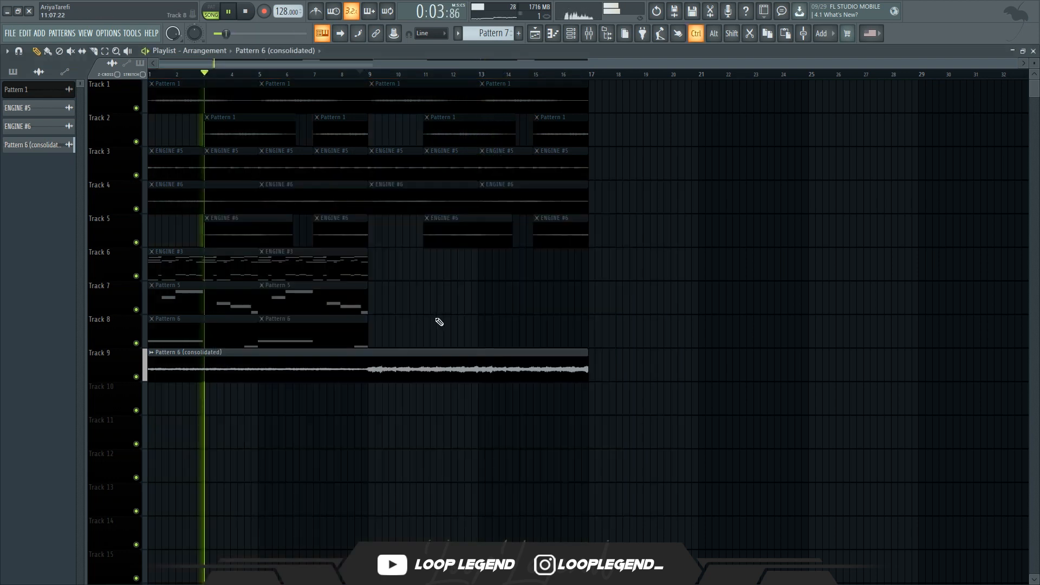
Step: Duplicate the consolidated Pattern 6 clip to bar 17 as a unique copy without the reverse effect
{"action": "left_click", "coordinate": [417, 368]}
{"action": "key", "text": "ctrl+b"}
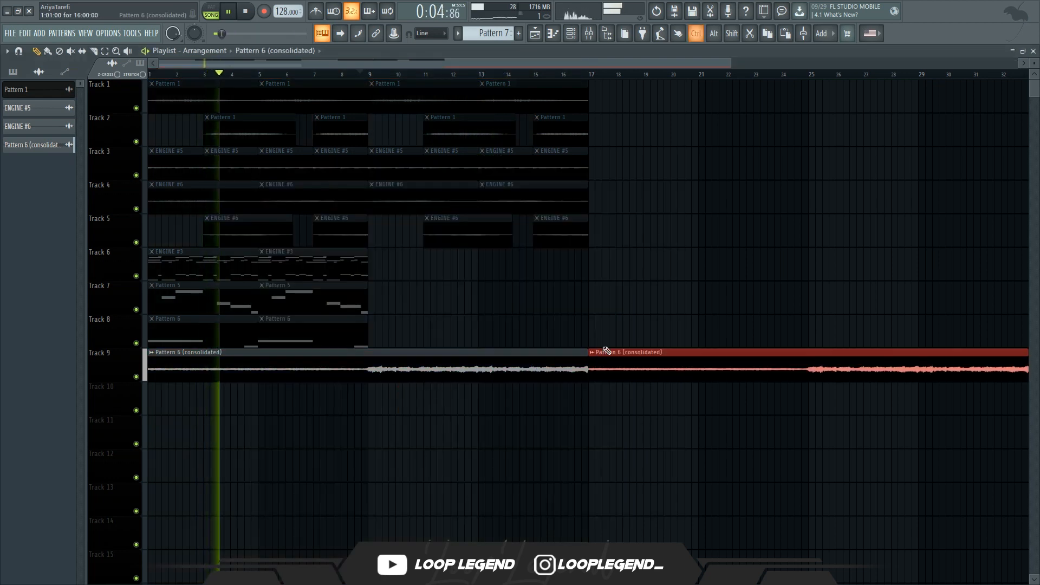
{"action": "left_click", "coordinate": [591, 353]}
{"action": "left_click", "coordinate": [604, 430]}
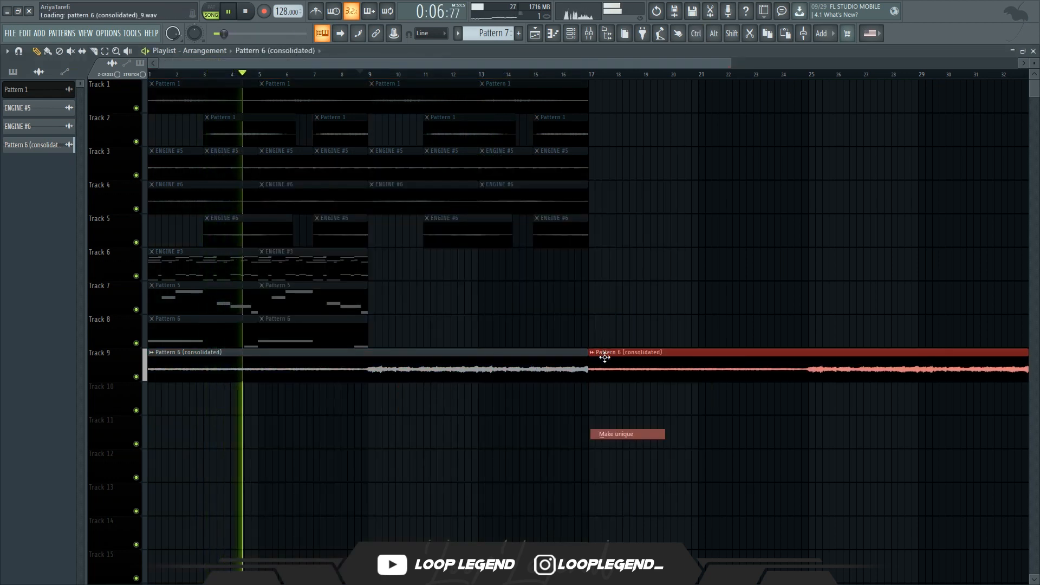
{"action": "left_click", "coordinate": [222, 268]}
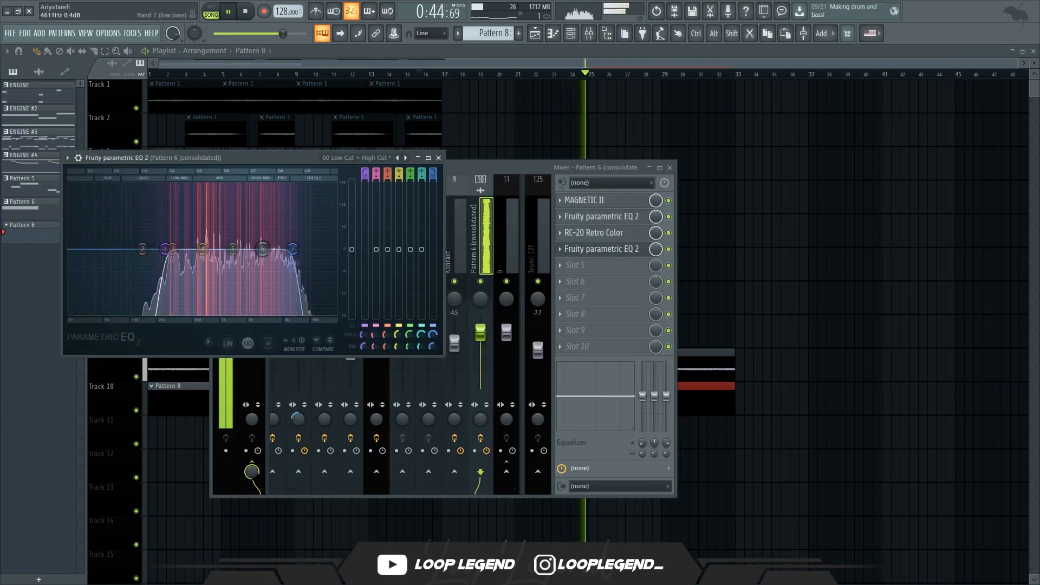
Step: Adjust the low-pass band on the Low Cut + High Cut EQ and create an automation clip for the consolidated clip's channel pitch
{"action": "left_click_drag", "start_coordinate": [293, 249], "coordinate": [359, 310]}
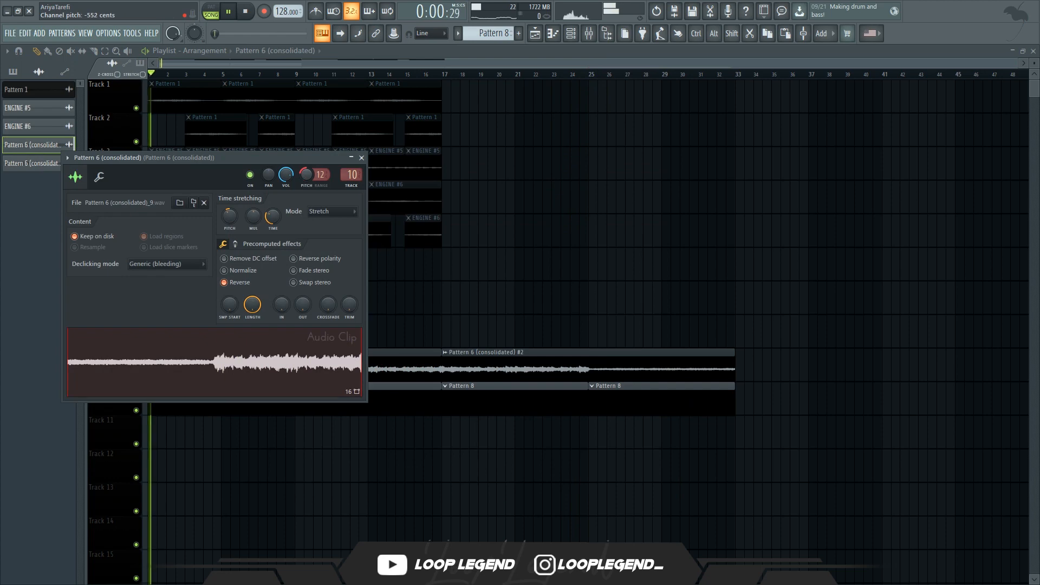
{"action": "key", "text": "space"}
{"action": "right_click", "coordinate": [310, 173]}
{"action": "left_click", "coordinate": [337, 254]}
{"action": "key", "text": "Escape"}
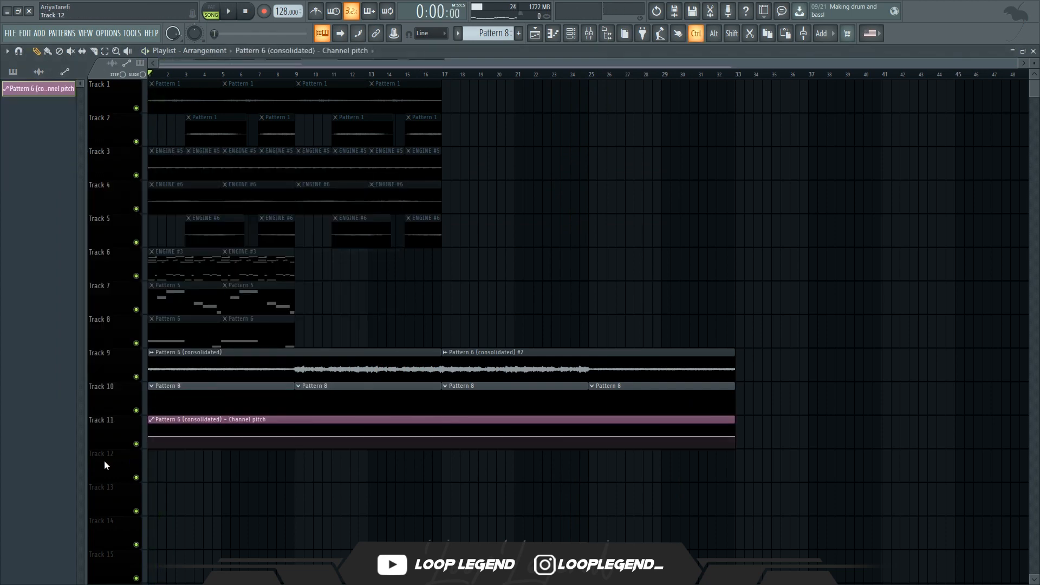
Step: Recolor the channel pitch automation clip to a dark shade and increase the height of track 11
{"action": "scroll", "coordinate": [110, 463], "scroll_direction": "up", "scroll_amount": 3}
{"action": "middle_click", "coordinate": [167, 420]}
{"action": "left_click", "coordinate": [167, 419]}
{"action": "left_click", "coordinate": [238, 477]}
{"action": "key", "text": "Return"}
{"action": "left_click_drag", "start_coordinate": [123, 498], "coordinate": [120, 505]}
{"action": "key", "text": "Page_Up"}
{"action": "key", "text": "Page_Up"}
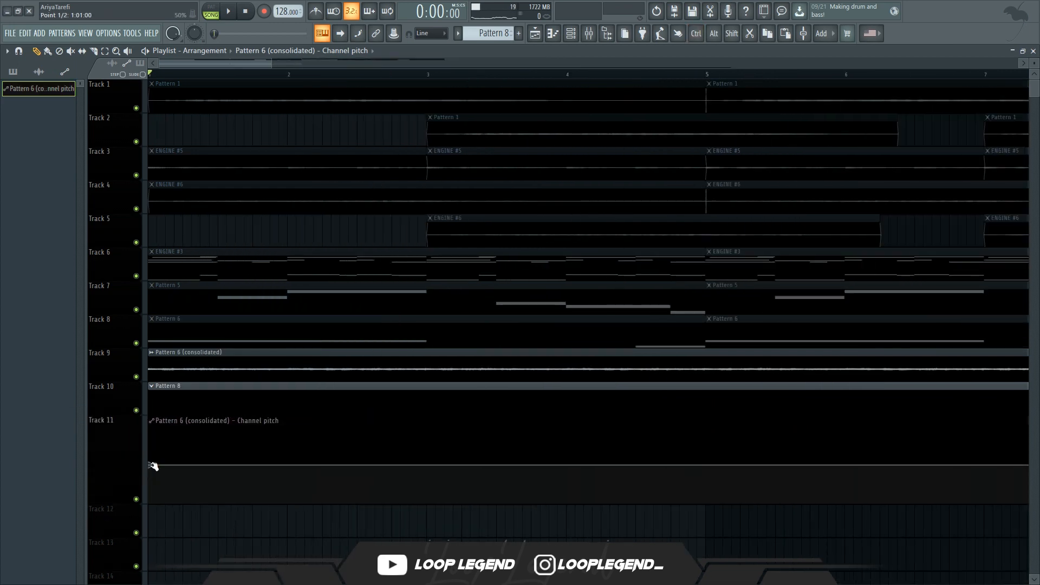
Step: Lower the first pitch automation point and add a second point in bar 1 with a curved rise at normal pitch
{"action": "left_click_drag", "start_coordinate": [151, 465], "coordinate": [123, 528]}
{"action": "key", "text": "Page_Up"}
{"action": "left_click", "coordinate": [237, 476]}
{"action": "right_click", "coordinate": [230, 475]}
{"action": "left_click", "coordinate": [264, 558]}
{"action": "right_click", "coordinate": [230, 475]}
{"action": "left_click", "coordinate": [244, 392]}
{"action": "key", "text": "space"}
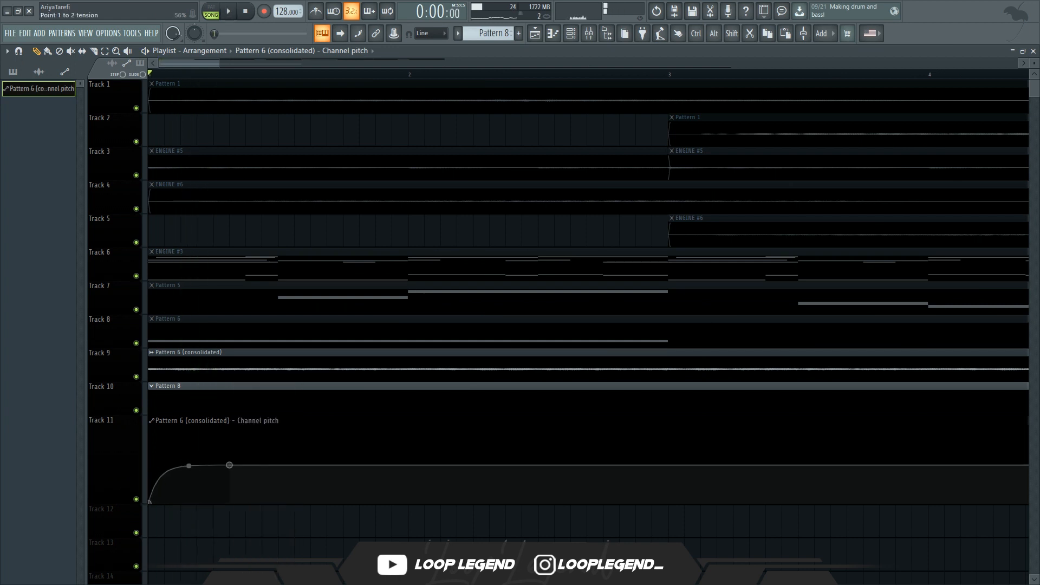
Step: Move the second pitch point about two thirds into bar 1, readjust the curve's tension, and audition the pitch rise
{"action": "left_click_drag", "start_coordinate": [231, 465], "coordinate": [328, 465]}
{"action": "right_click", "coordinate": [328, 465]}
{"action": "left_click", "coordinate": [304, 467]}
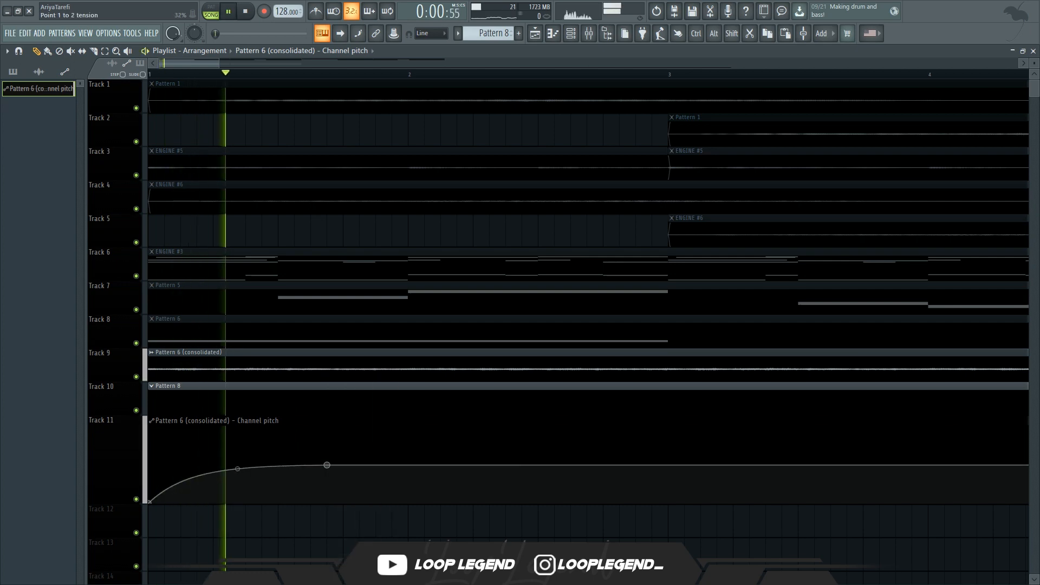
{"action": "scroll", "coordinate": [338, 500], "scroll_direction": "down", "scroll_amount": 3, "text": "ctrl"}
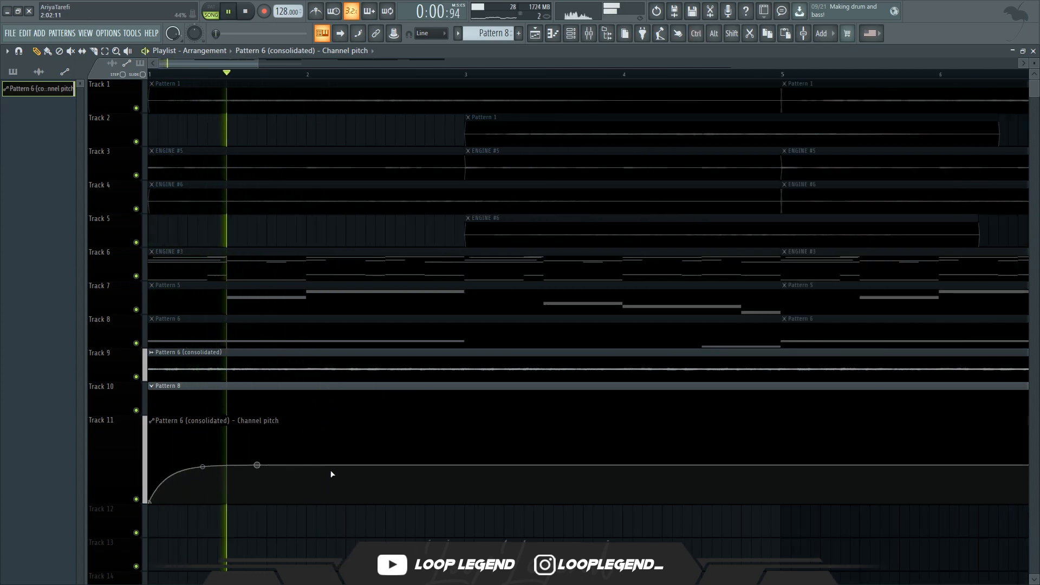
{"action": "key", "text": "space"}
Step: Add more pitch automation points from about the middle of bar 2 and shape a downward pitch dip between them
{"action": "left_click", "coordinate": [385, 463]}
{"action": "right_click", "coordinate": [385, 463]}
{"action": "key", "text": "p"}
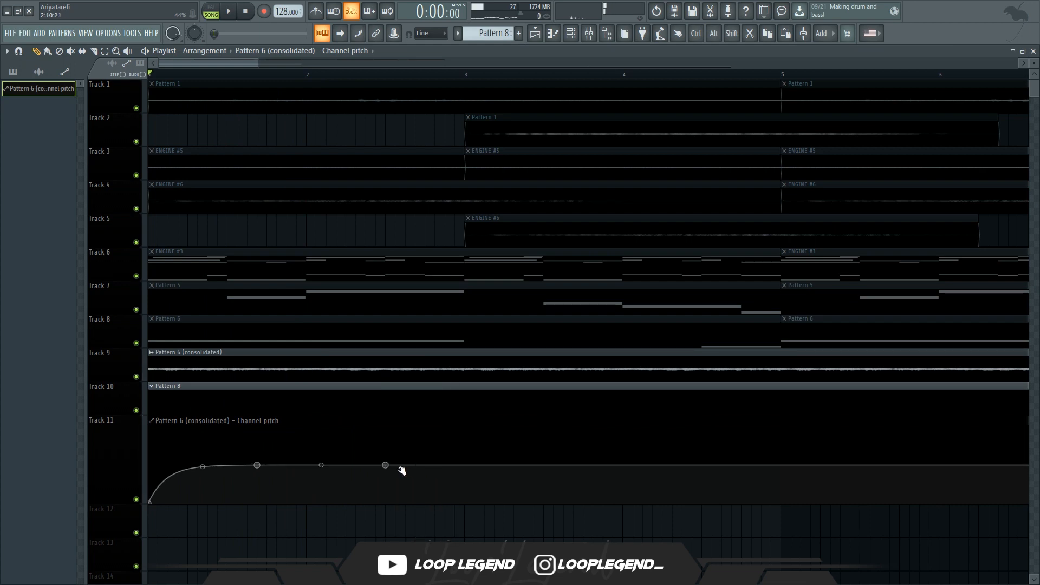
{"action": "left_click_drag", "start_coordinate": [400, 466], "coordinate": [374, 498]}
{"action": "right_click", "coordinate": [444, 475]}
{"action": "right_click", "coordinate": [445, 475]}
{"action": "key", "text": "p"}
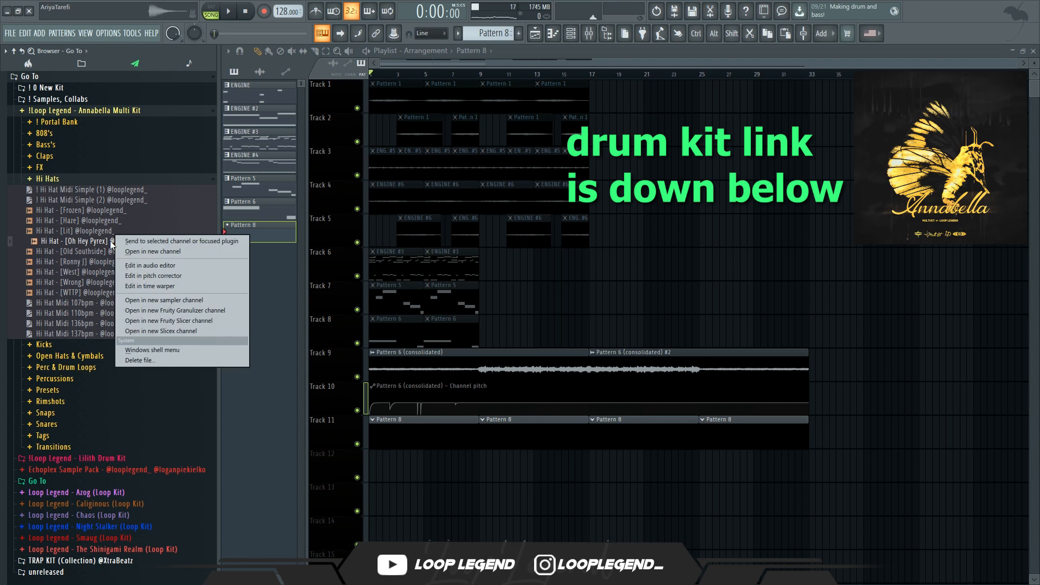
Step: Bring Hi Hat Midi Simple (1) into the Hi Hat - [Oh Hey Pyrex] piano roll, edit with 1/6 beat and 1/2 step snap, and play it
{"action": "left_click_drag", "start_coordinate": [116, 197], "coordinate": [435, 376]}
{"action": "scroll", "coordinate": [461, 323], "scroll_direction": "up", "scroll_amount": 2}
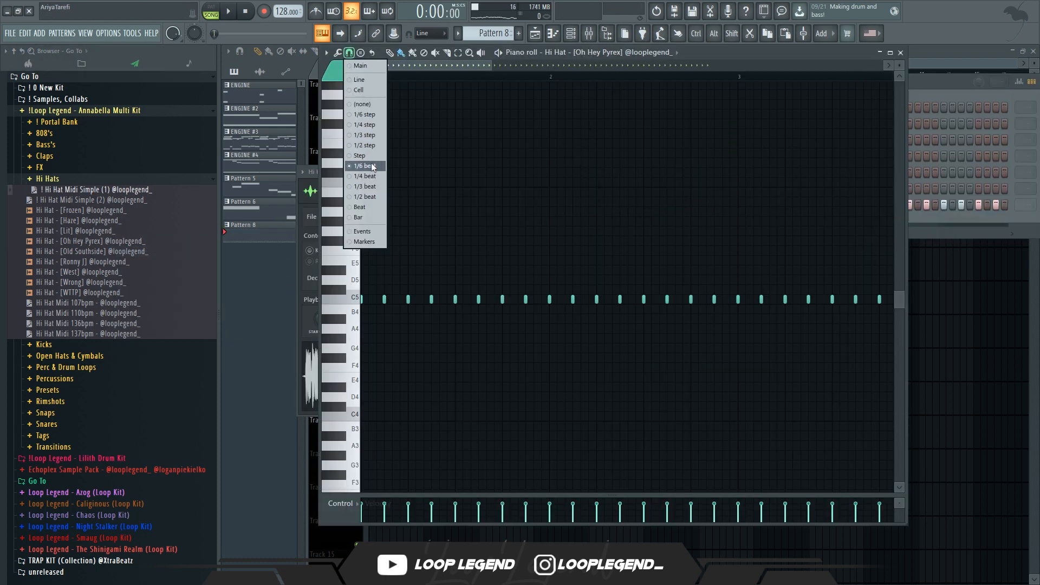
{"action": "left_click", "coordinate": [373, 166]}
{"action": "left_click", "coordinate": [348, 53]}
{"action": "left_click", "coordinate": [364, 145]}
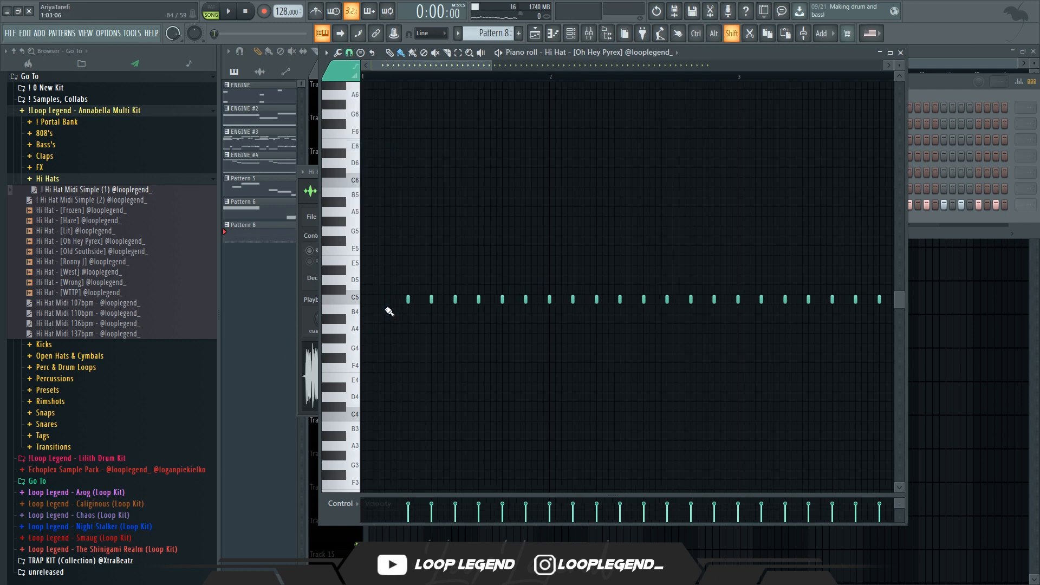
{"action": "key", "text": "space"}
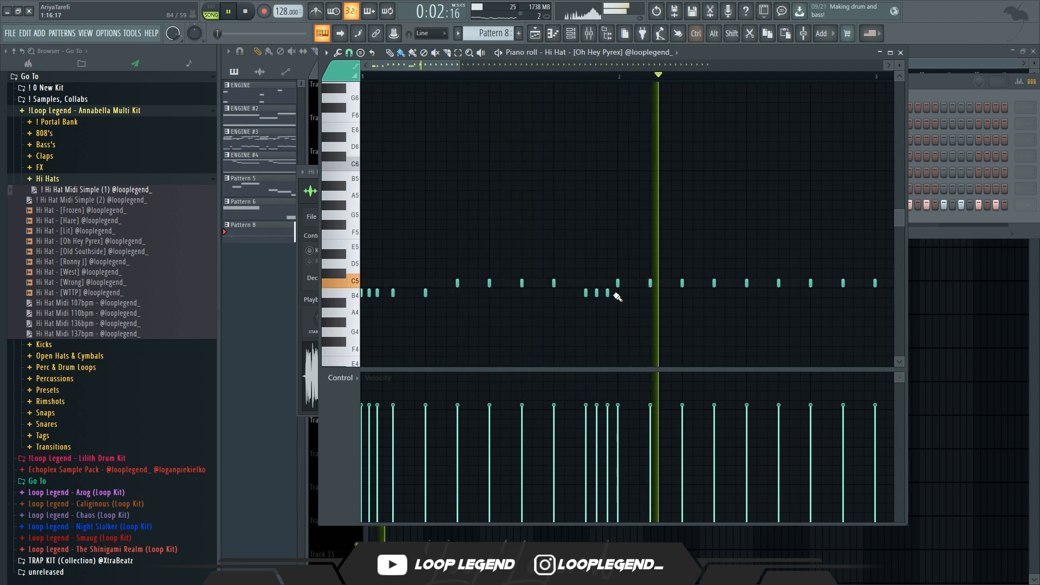
Step: Form a six-note hi-hat roll on A#4 at the end of bar 3 with velocities rising from about 53%
{"action": "scroll", "coordinate": [628, 299], "scroll_direction": "down", "scroll_amount": 4}
{"action": "scroll", "coordinate": [673, 318], "scroll_direction": "up", "scroll_amount": 3}
{"action": "left_click_drag", "start_coordinate": [693, 310], "coordinate": [738, 309]}
{"action": "left_click_drag", "start_coordinate": [731, 409], "coordinate": [679, 443]}
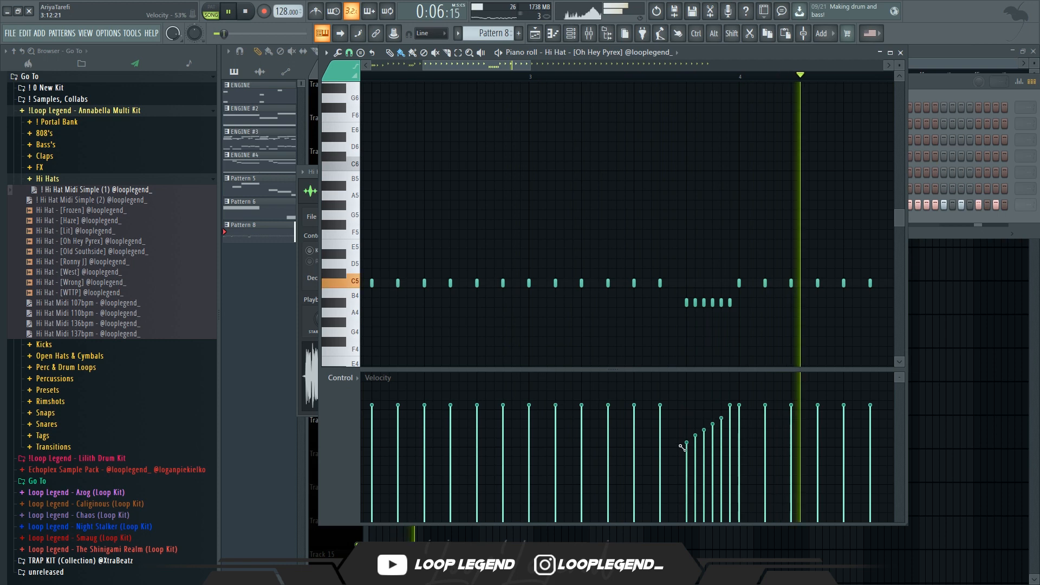
Step: Set the snap to 1/3 step and make a five-note roll in late bar 4, dropping from B4 to A#4 with falling velocities
{"action": "scroll", "coordinate": [693, 339], "scroll_direction": "down", "scroll_amount": 4}
{"action": "key", "text": "space"}
{"action": "left_click", "coordinate": [349, 52]}
{"action": "left_click", "coordinate": [363, 136]}
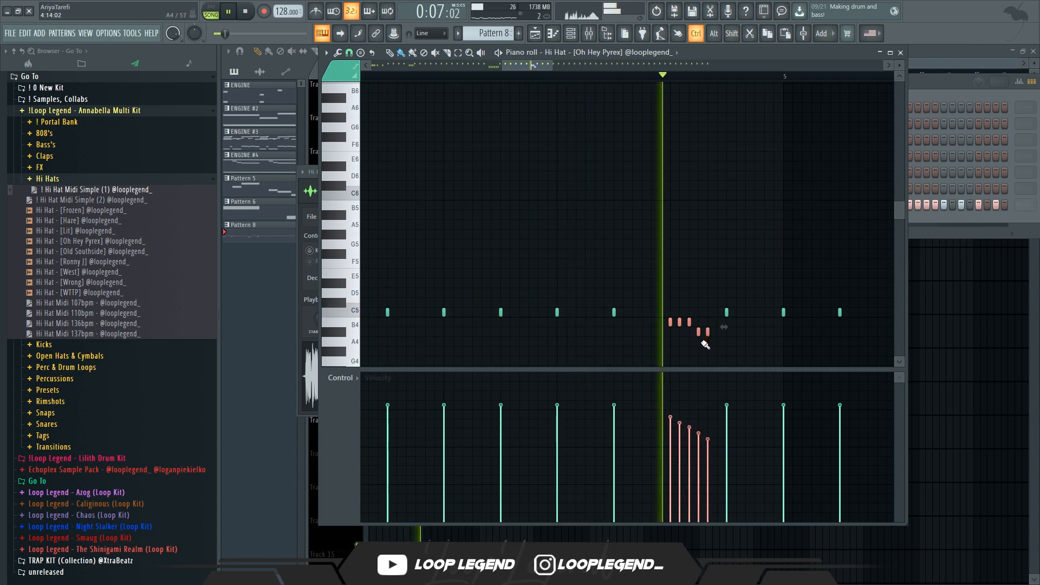
{"action": "scroll", "coordinate": [705, 336], "scroll_direction": "down", "scroll_amount": 1}
{"action": "scroll", "coordinate": [707, 336], "scroll_direction": "down", "scroll_amount": 3}
{"action": "left_click", "coordinate": [726, 319], "text": "ctrl"}
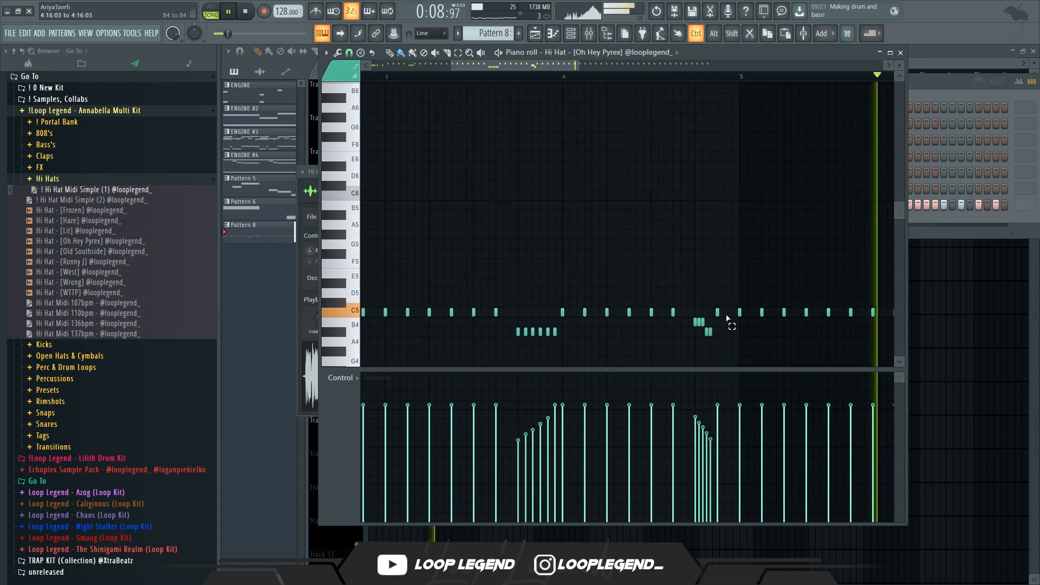
Step: Clear the hi-hat notes from bar 5 onward and duplicate the edited first four bars in their place
{"action": "scroll", "coordinate": [714, 297], "scroll_direction": "down", "scroll_amount": 5}
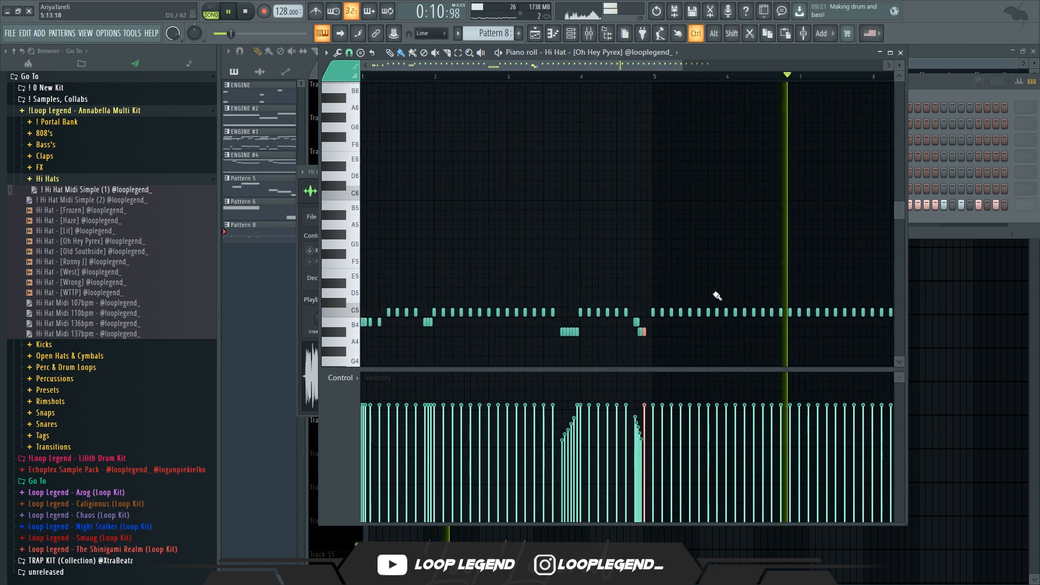
{"action": "left_click_drag", "start_coordinate": [823, 282], "coordinate": [548, 313]}
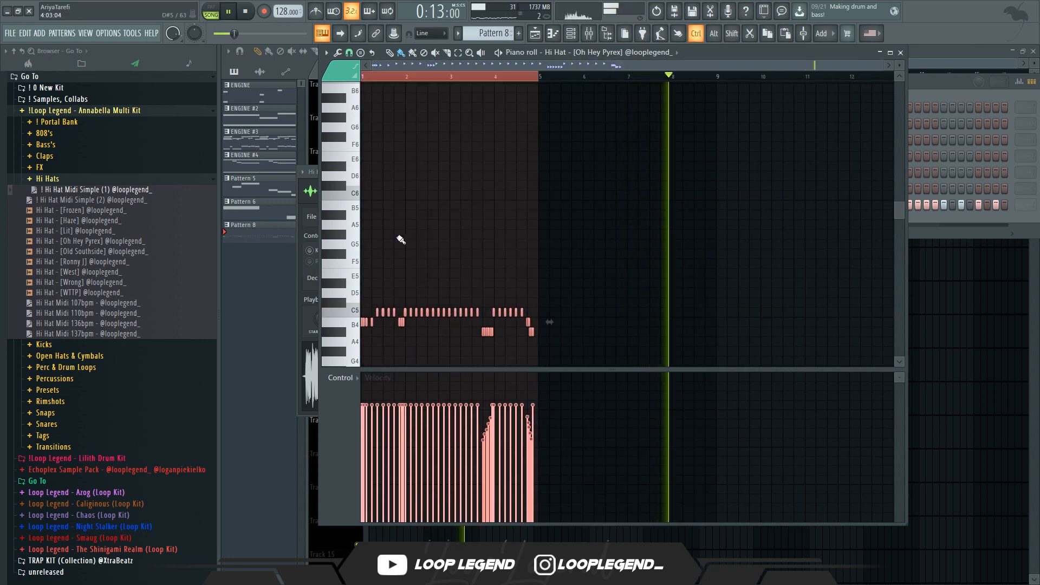
{"action": "key", "text": "ctrl+b"}
Step: Load Clap - [Legendary] from the kit's Claps folder into a new channel and apply Clap Midi 8 Bar to it
{"action": "left_click_drag", "start_coordinate": [90, 178], "coordinate": [89, 157]}
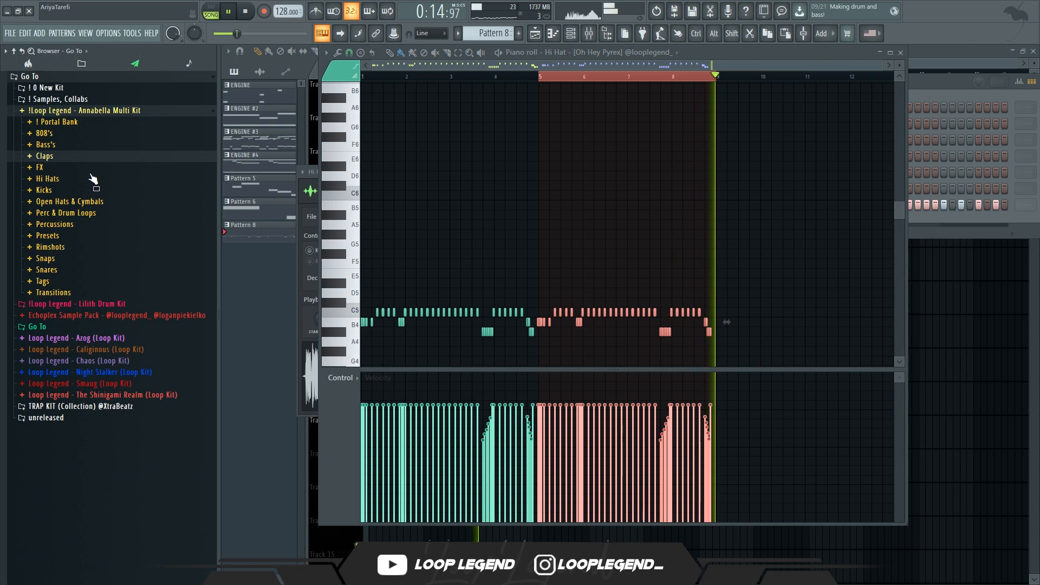
{"action": "left_click", "coordinate": [90, 157]}
{"action": "left_click", "coordinate": [92, 187]}
{"action": "left_click_drag", "start_coordinate": [98, 168], "coordinate": [95, 169]}
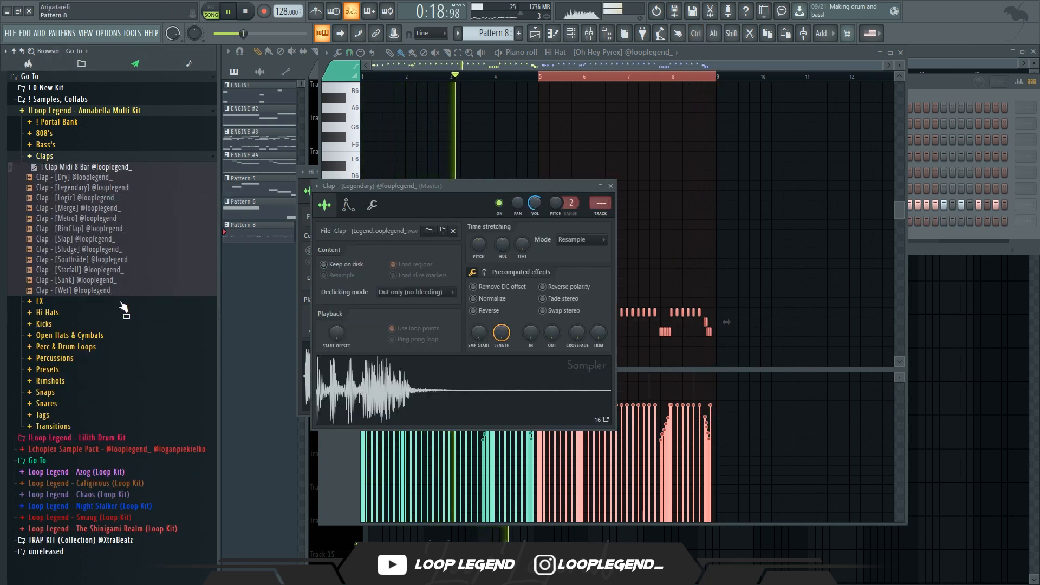
Step: Load 808 - [SpiLex] from the kit's 808's folder into a new channel and raise its fade-out
{"action": "left_click", "coordinate": [70, 158]}
{"action": "left_click", "coordinate": [60, 133]}
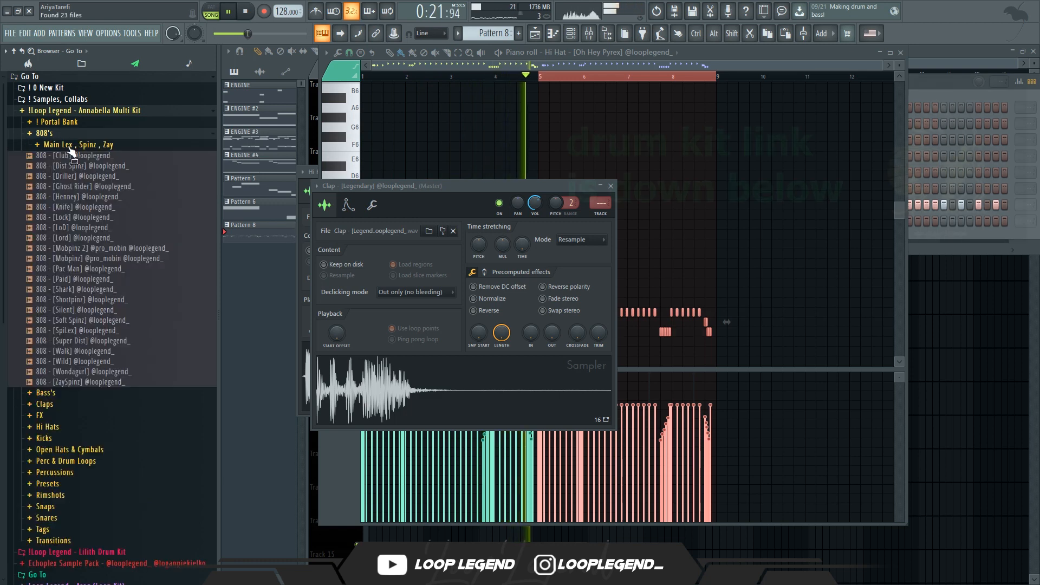
{"action": "right_click", "coordinate": [88, 332]}
{"action": "left_click", "coordinate": [124, 341]}
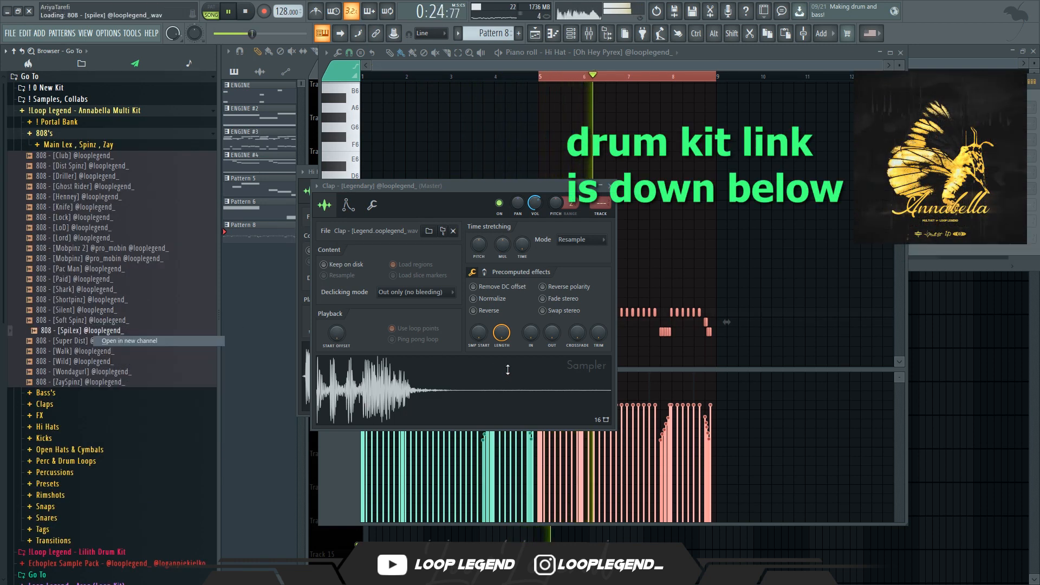
{"action": "left_click_drag", "start_coordinate": [566, 347], "coordinate": [565, 323]}
{"action": "key", "text": "F6"}
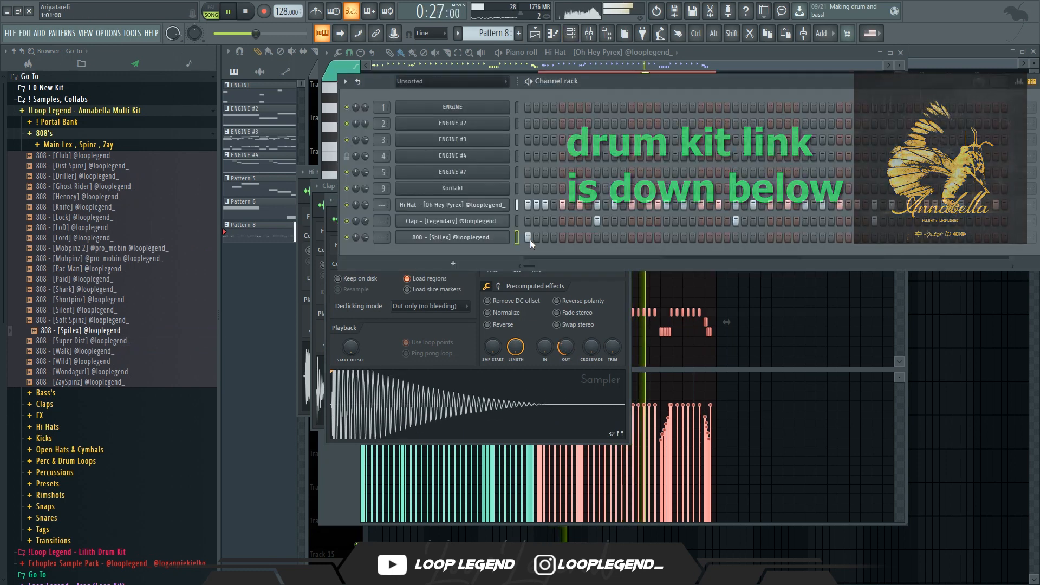
Step: Place C#5 notes for the 808 - [SpiLex] channel across bars 1 to 3, ending with two hits late in bar 3
{"action": "key", "text": "F7"}
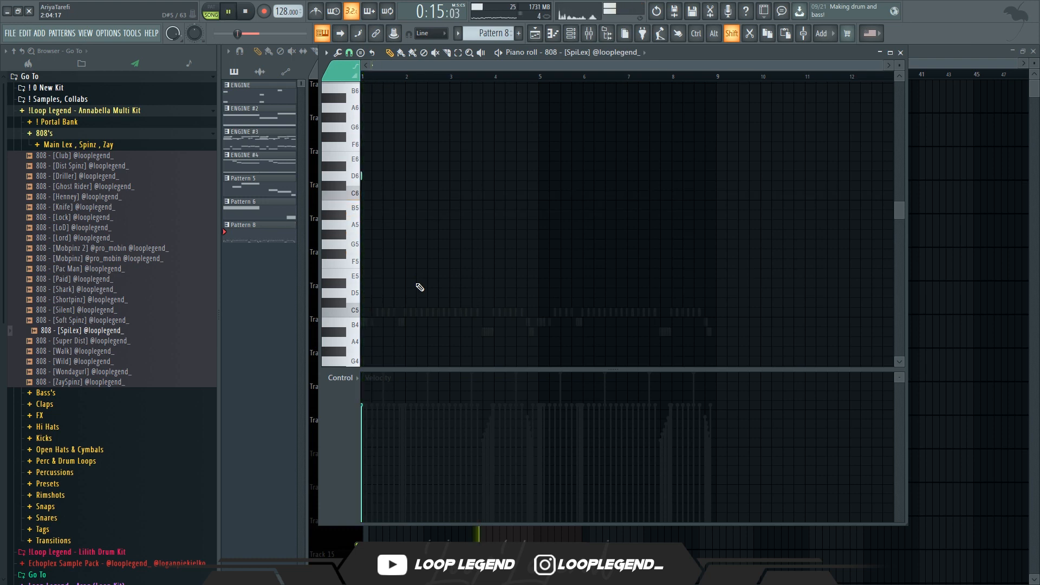
{"action": "key", "text": "space"}
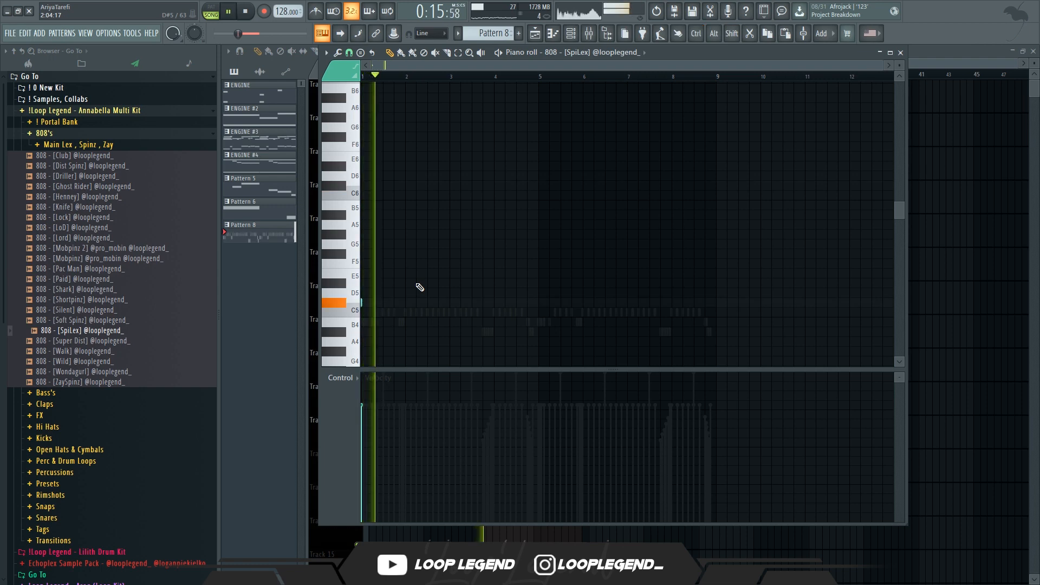
{"action": "key", "text": "space"}
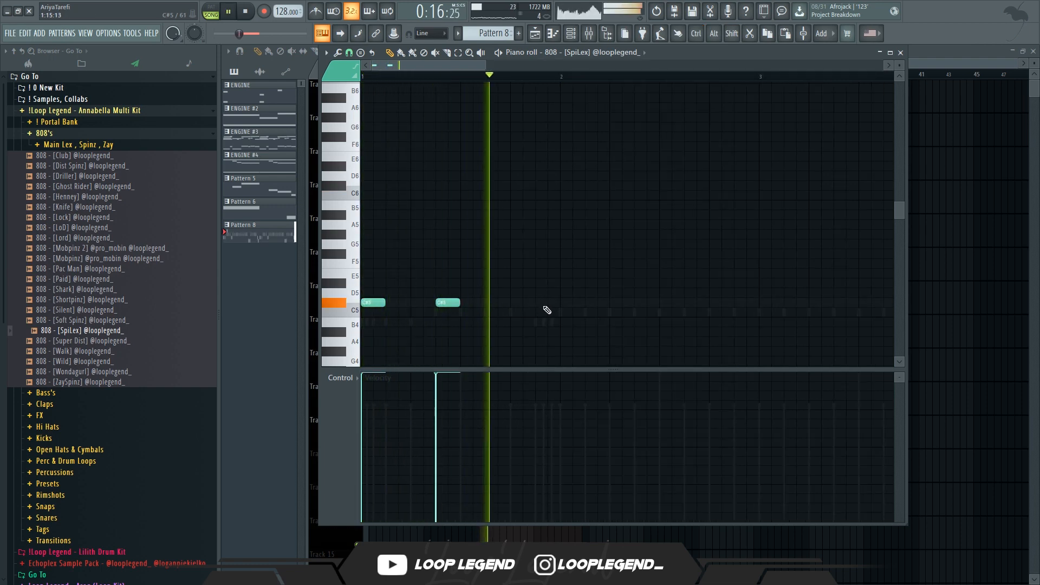
{"action": "left_click", "coordinate": [616, 302]}
{"action": "left_click", "coordinate": [697, 306]}
{"action": "left_click", "coordinate": [762, 306]}
{"action": "scroll", "coordinate": [778, 307], "scroll_direction": "down", "scroll_amount": 2}
{"action": "scroll", "coordinate": [766, 307], "scroll_direction": "up", "scroll_amount": 2}
{"action": "left_click", "coordinate": [770, 303]}
{"action": "left_click", "coordinate": [796, 303]}
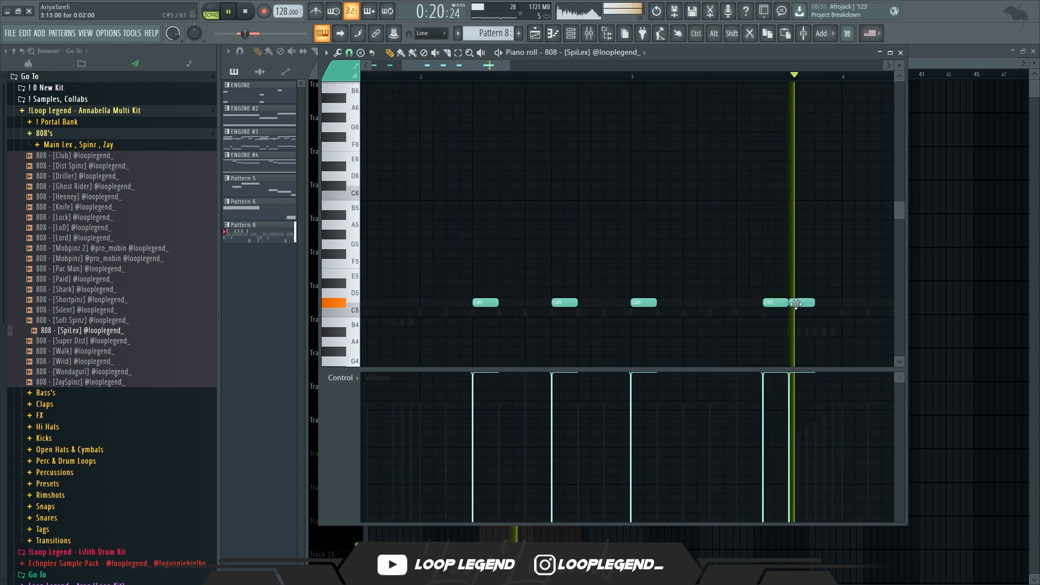
Step: Complete the four-bar 808 line with one C#5 note late in bar 3 and two A4 notes in bar 4
{"action": "scroll", "coordinate": [653, 325], "scroll_direction": "down", "scroll_amount": 2}
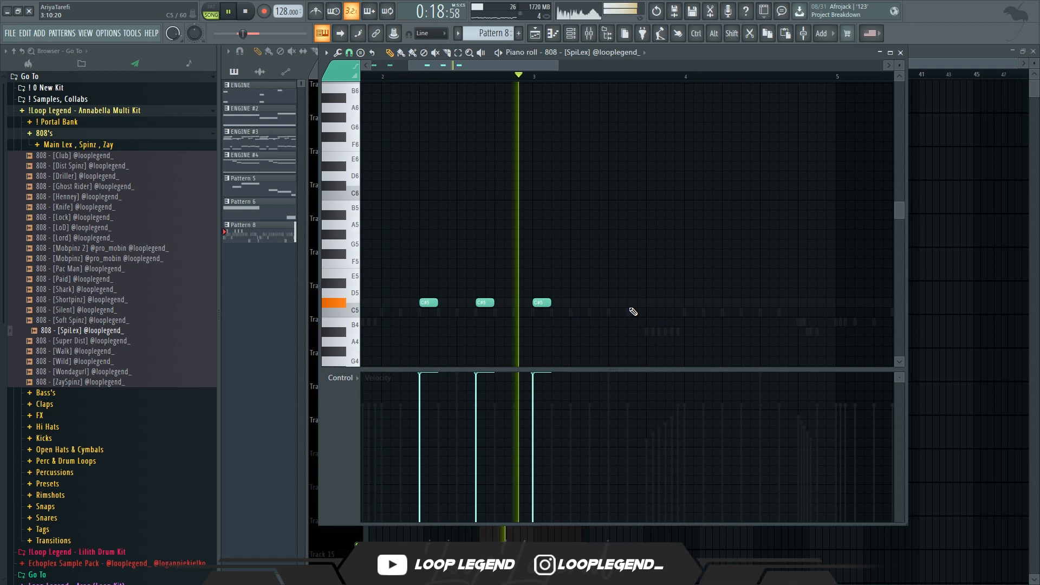
{"action": "left_click", "coordinate": [649, 302]}
{"action": "left_click", "coordinate": [728, 302]}
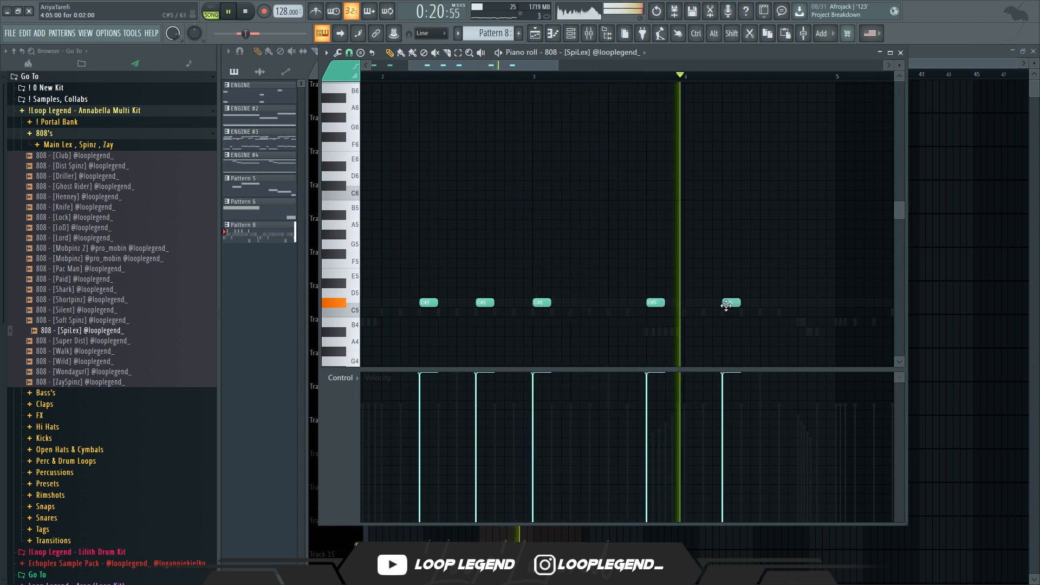
{"action": "left_click", "coordinate": [783, 331]}
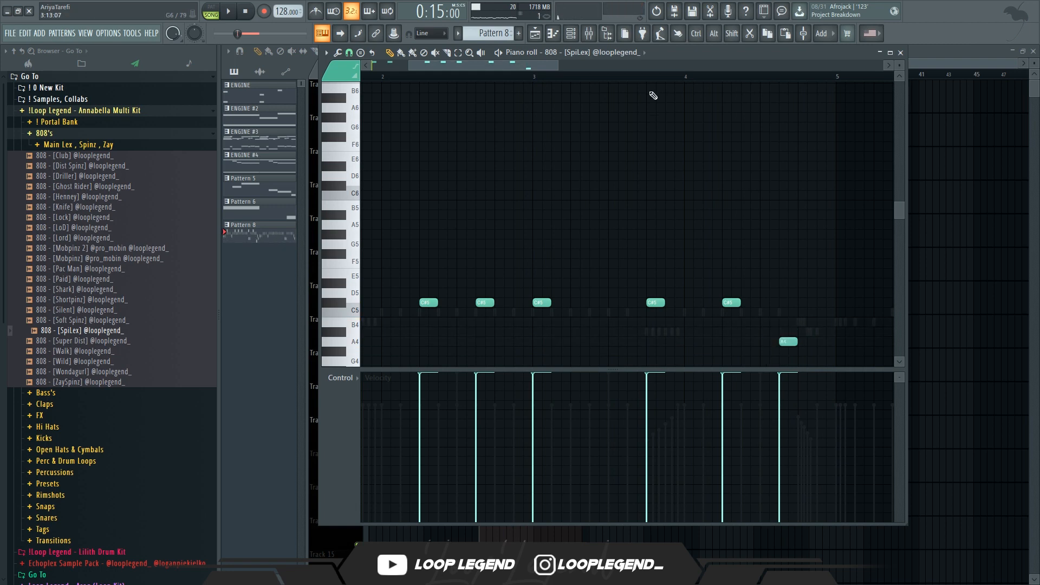
{"action": "left_click", "coordinate": [536, 80]}
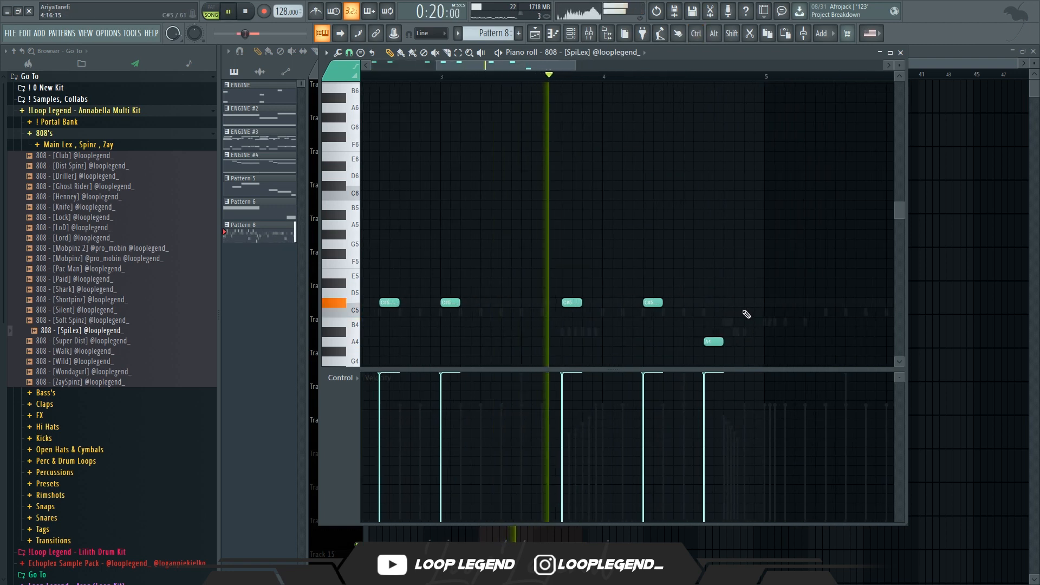
{"action": "left_click_drag", "start_coordinate": [651, 302], "coordinate": [651, 341]}
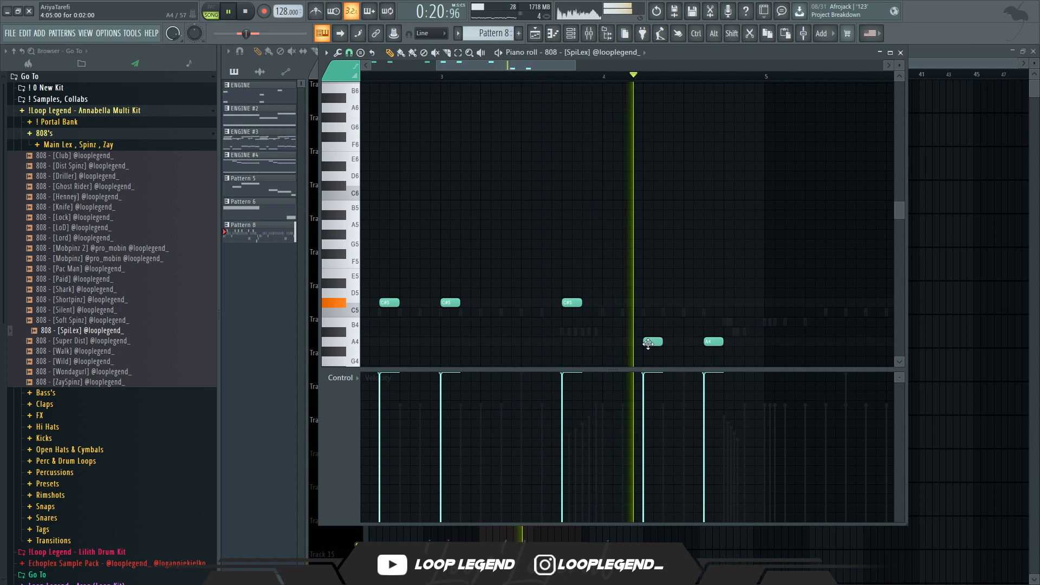
Step: Make the 808 notes legato to fill four bars, duplicate them into bars 5 to 8 and discard their lengths
{"action": "left_click", "coordinate": [766, 303]}
{"action": "key", "text": "ctrl+l"}
{"action": "right_click", "coordinate": [770, 304]}
{"action": "scroll", "coordinate": [723, 316], "scroll_direction": "down", "scroll_amount": 3}
{"action": "key", "text": "ctrl+b"}
{"action": "left_click", "coordinate": [703, 262], "text": "ctrl"}
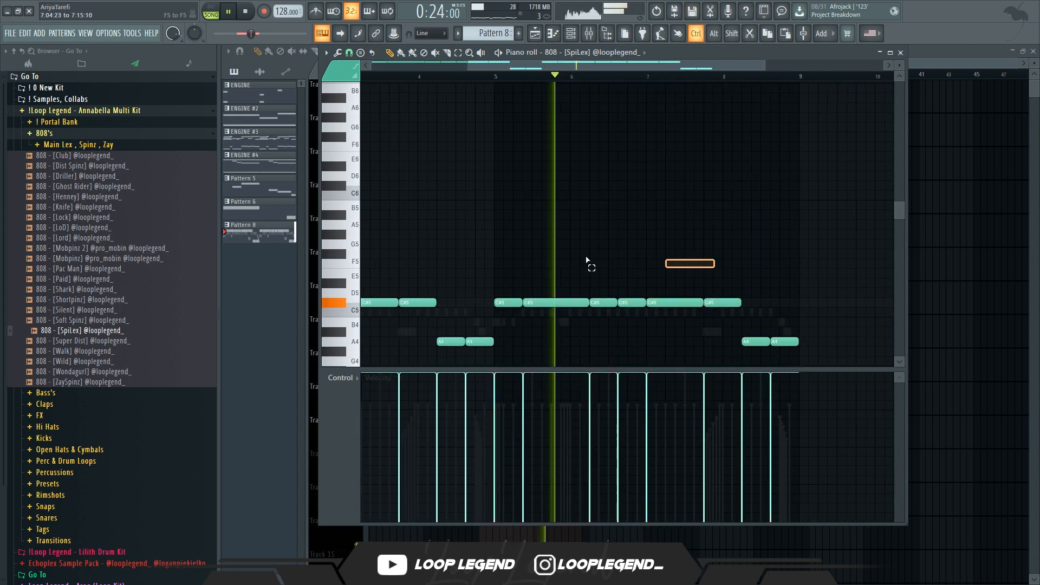
{"action": "key", "text": "shift+d"}
Step: Change the snap and add an extra C#5 note to the 808 line late in bar 7
{"action": "scroll", "coordinate": [613, 271], "scroll_direction": "up", "scroll_amount": 2}
{"action": "left_click", "coordinate": [349, 53]}
{"action": "left_click", "coordinate": [370, 155]}
{"action": "scroll", "coordinate": [774, 297], "scroll_direction": "up", "scroll_amount": 2}
{"action": "left_click", "coordinate": [781, 303]}
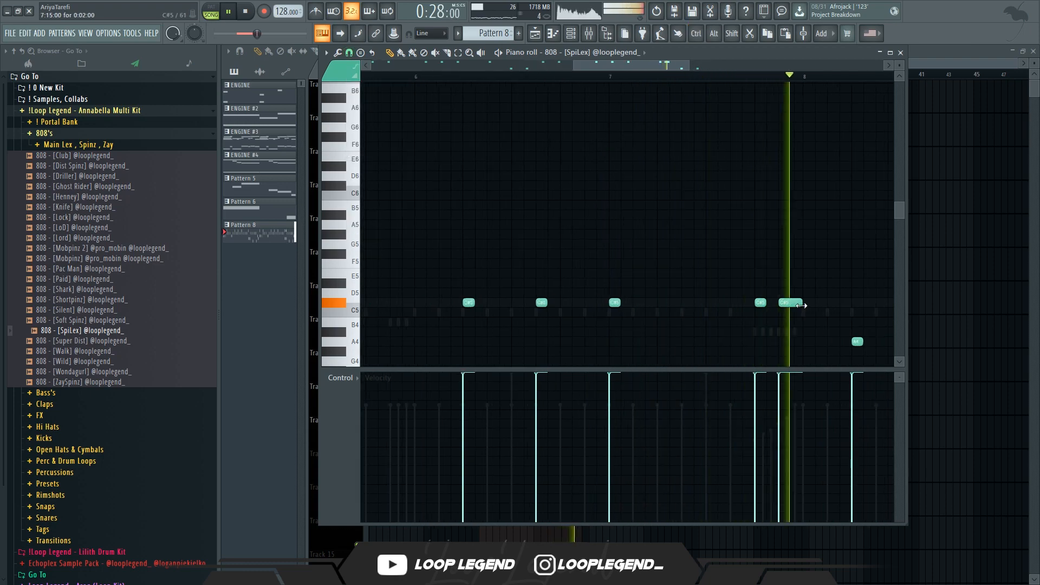
{"action": "left_click_drag", "start_coordinate": [811, 309], "coordinate": [603, 270]}
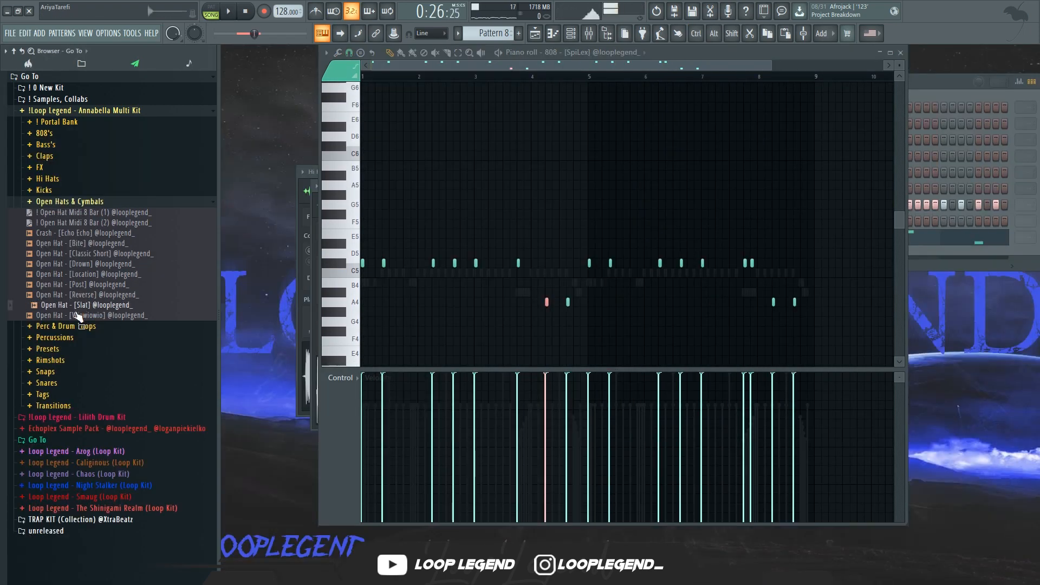
Step: Load Open Hat - [Slat] into a new channel and place two A4 hits in bar 1, the second much quieter
{"action": "right_click", "coordinate": [81, 305]}
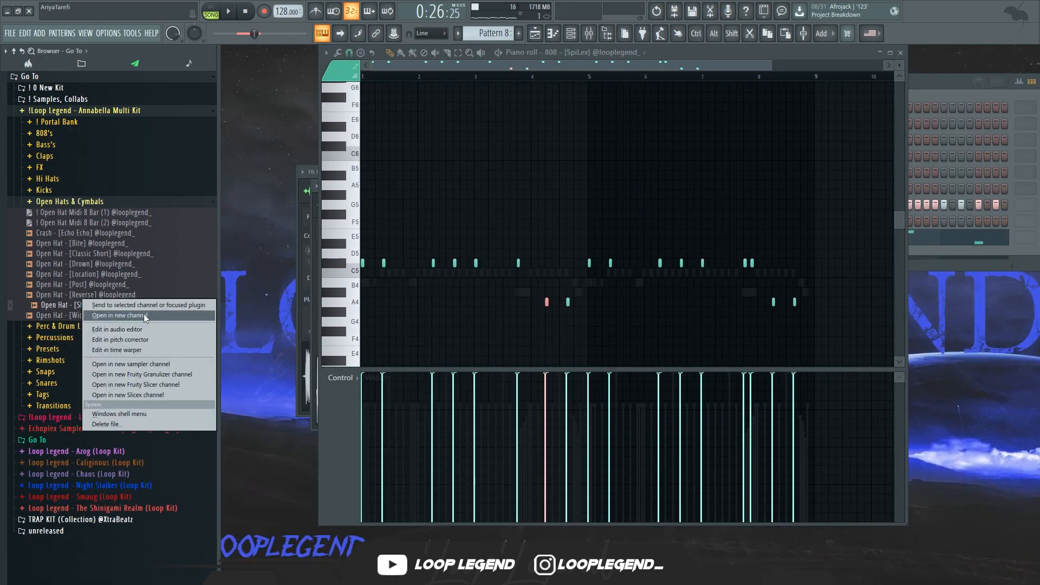
{"action": "left_click", "coordinate": [144, 315]}
{"action": "left_click_drag", "start_coordinate": [416, 248], "coordinate": [416, 270]}
{"action": "key", "text": "F7"}
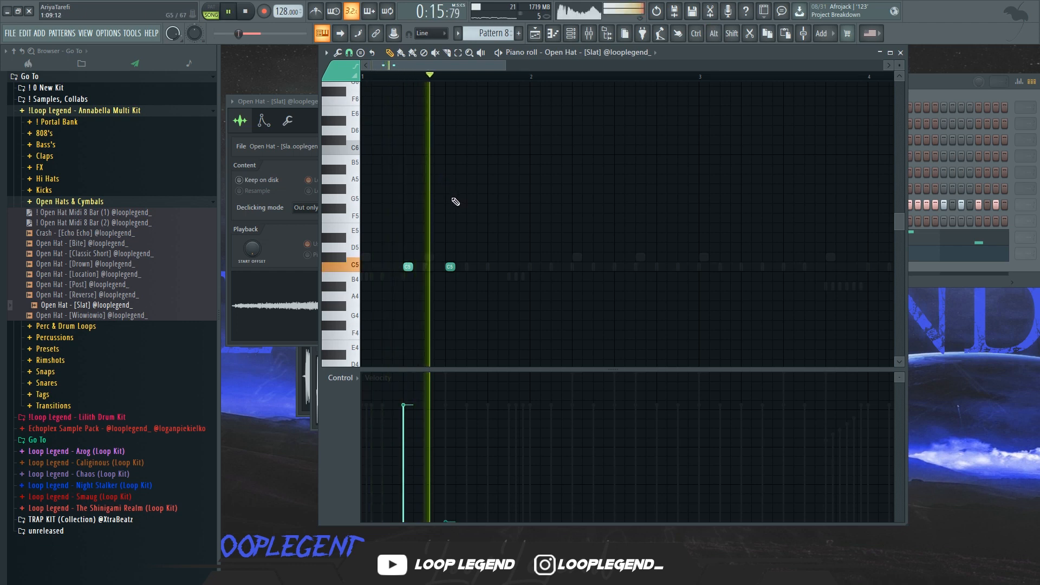
{"action": "key", "text": "space"}
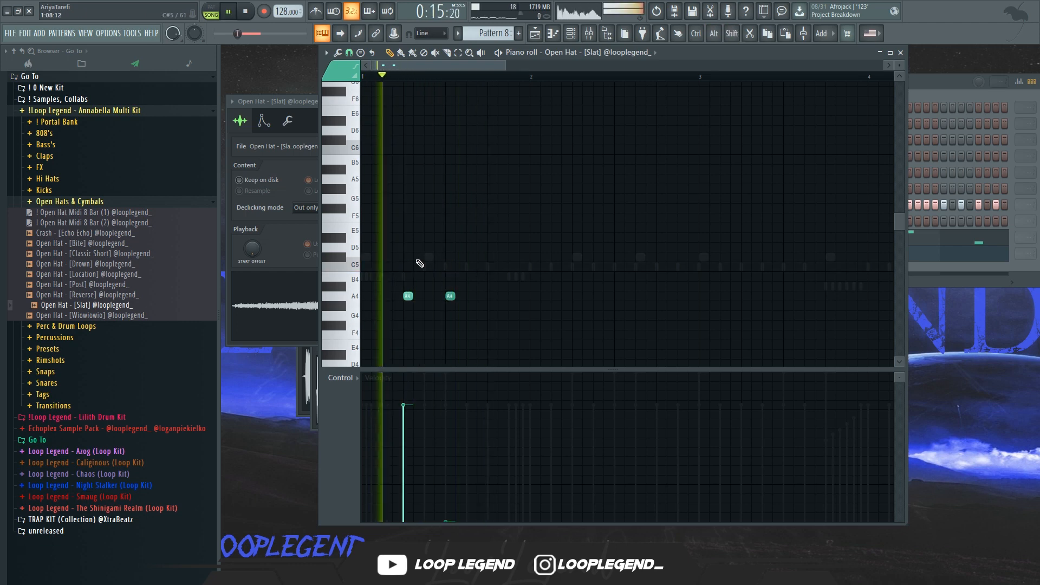
{"action": "key", "text": "F6"}
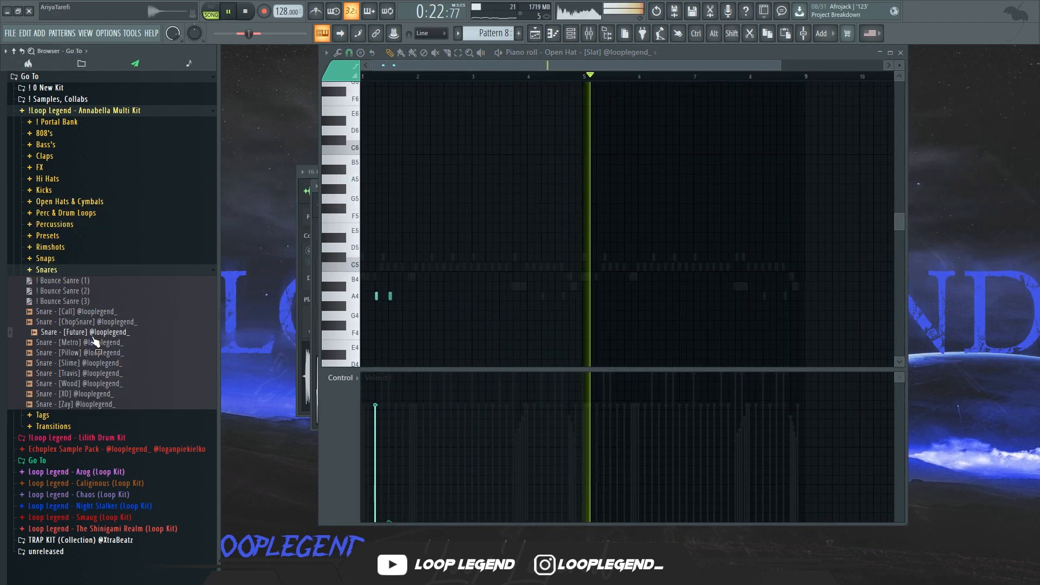
Step: Make the Pattern 8 clip at bar 17 on Track 11 a unique pattern
{"action": "key", "text": "F5"}
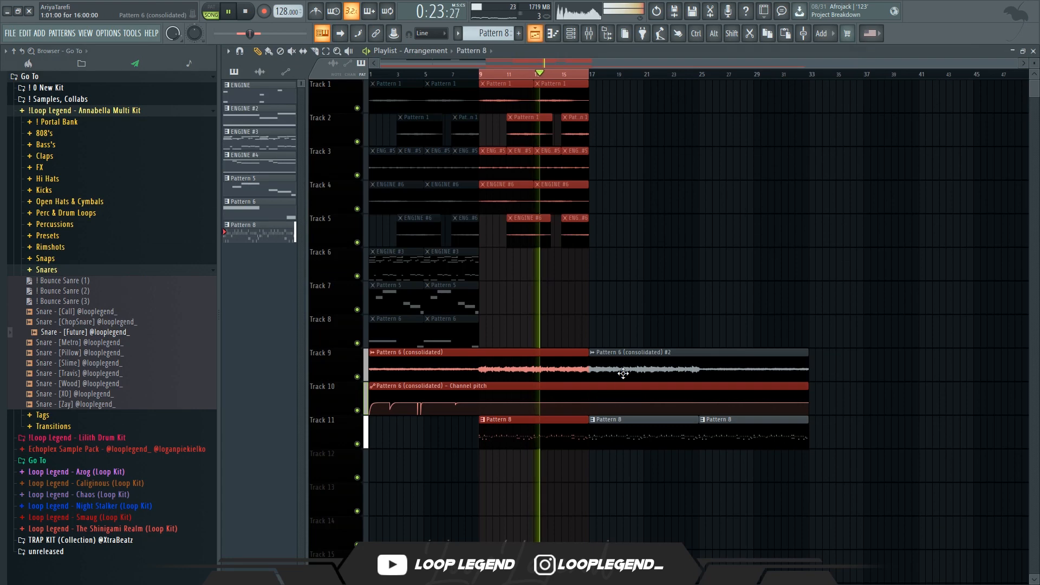
{"action": "left_click", "coordinate": [592, 419]}
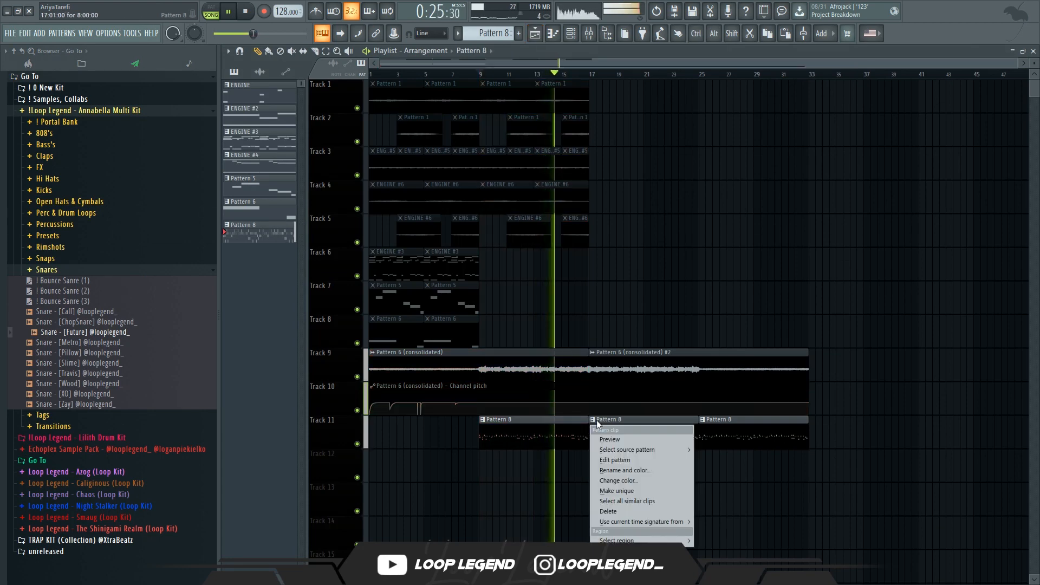
{"action": "left_click", "coordinate": [611, 431]}
Step: Load Snare - [Future] into a new channel at about 54% volume and copy the clap's notes into it
{"action": "right_click", "coordinate": [127, 332]}
{"action": "left_click", "coordinate": [162, 342]}
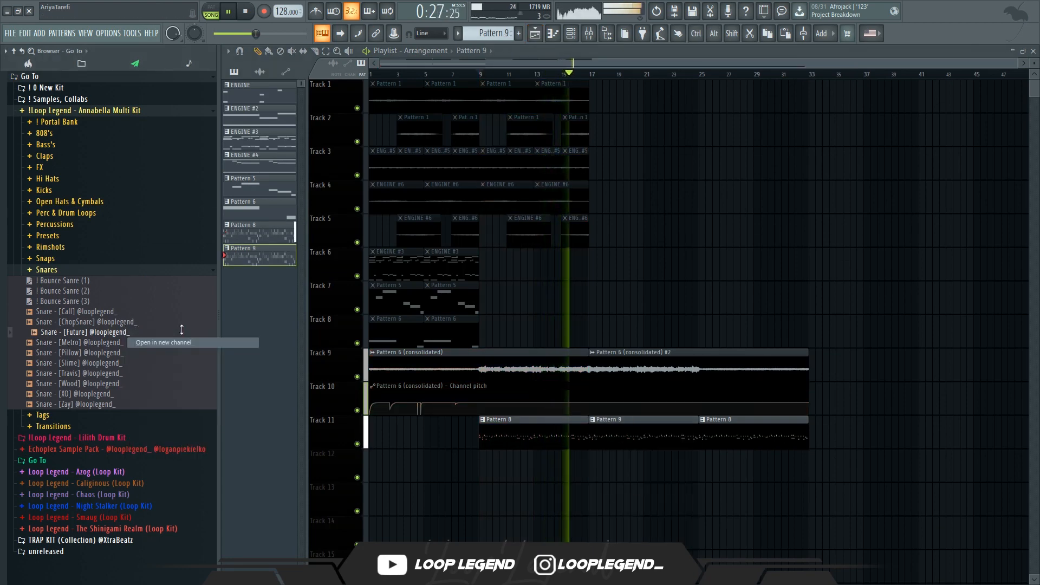
{"action": "left_click", "coordinate": [518, 222]}
{"action": "key", "text": "ctrl+c"}
{"action": "left_click", "coordinate": [516, 270]}
{"action": "key", "text": "ctrl+v"}
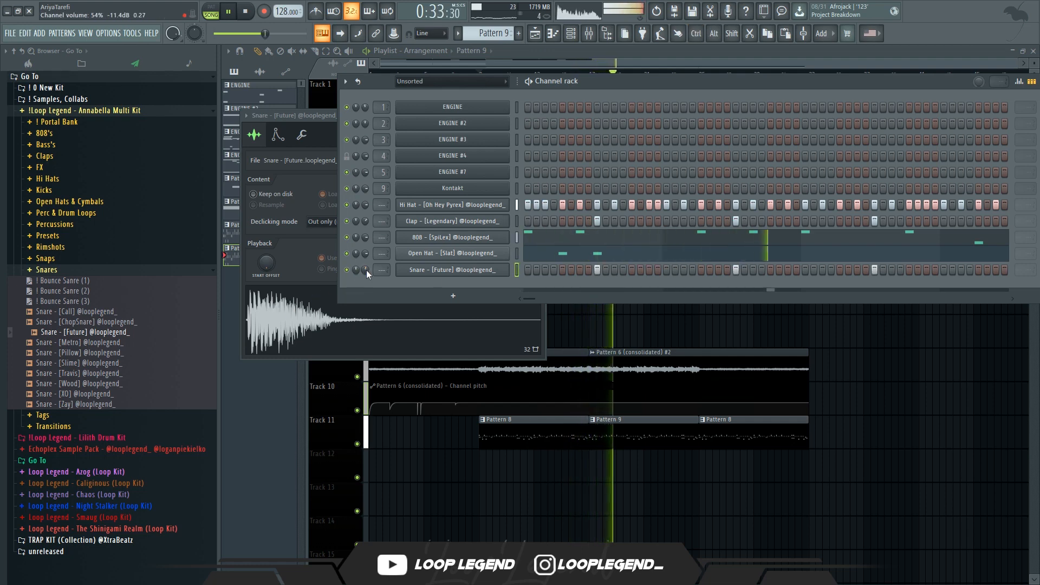
Step: Inspect the Snare - [Future] notes and the channel's time shift setting
{"action": "key", "text": "F7"}
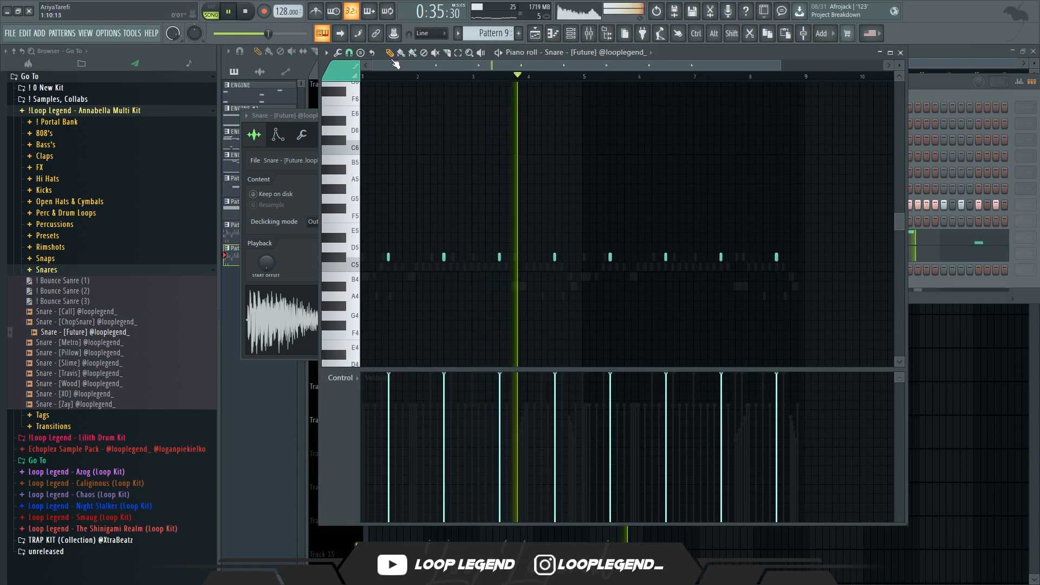
{"action": "key", "text": "F6"}
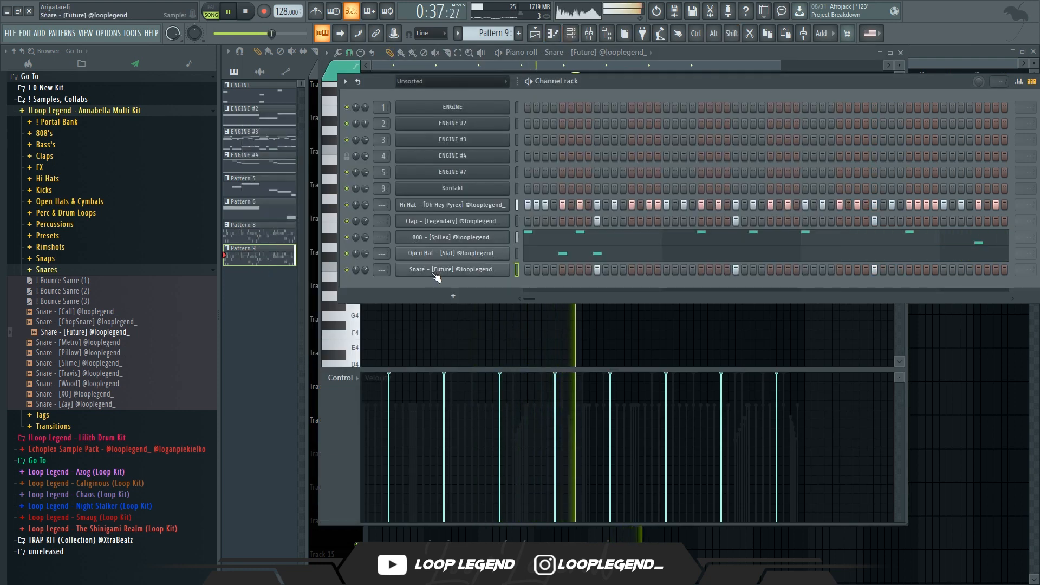
{"action": "left_click", "coordinate": [428, 269]}
{"action": "left_click", "coordinate": [302, 135]}
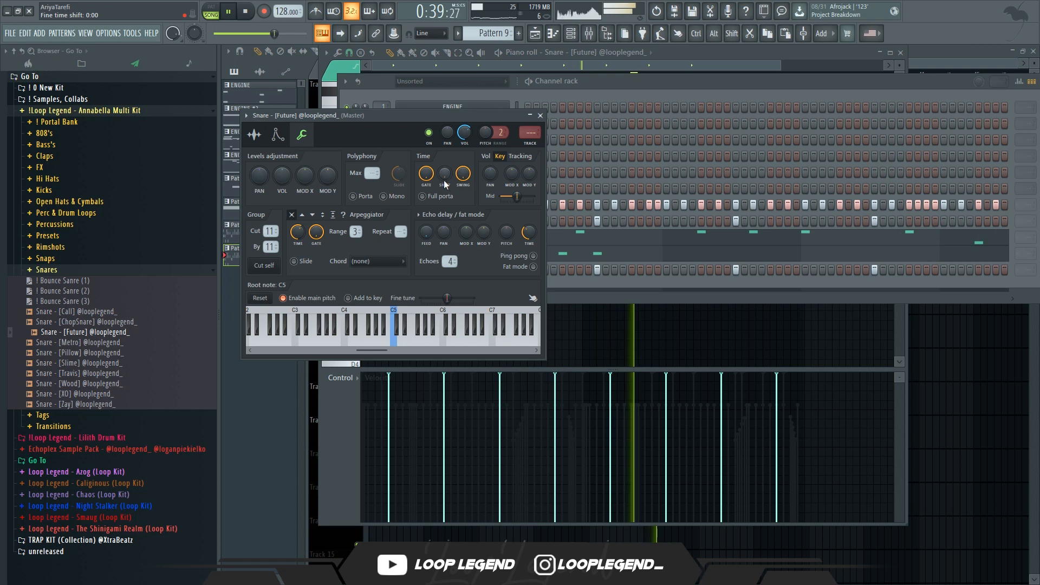
{"action": "key", "text": "Escape"}
{"action": "key", "text": "F7"}
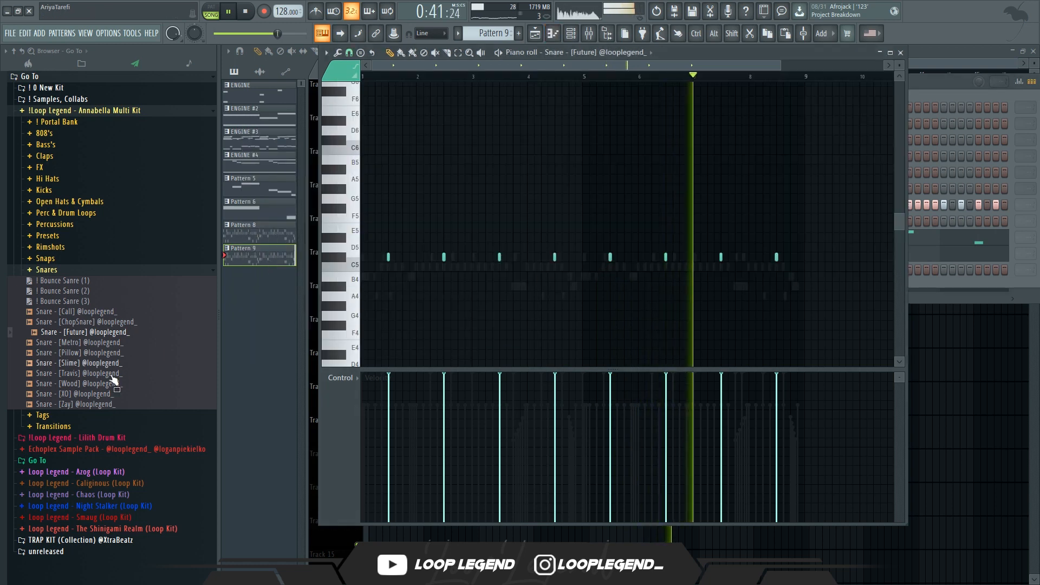
Step: Load Snare - [Pillow] into a new channel and apply the Bounce Sanre (1) MIDI to it
{"action": "left_click", "coordinate": [101, 354]}
{"action": "right_click", "coordinate": [101, 354]}
{"action": "left_click", "coordinate": [141, 351]}
{"action": "left_click", "coordinate": [65, 280]}
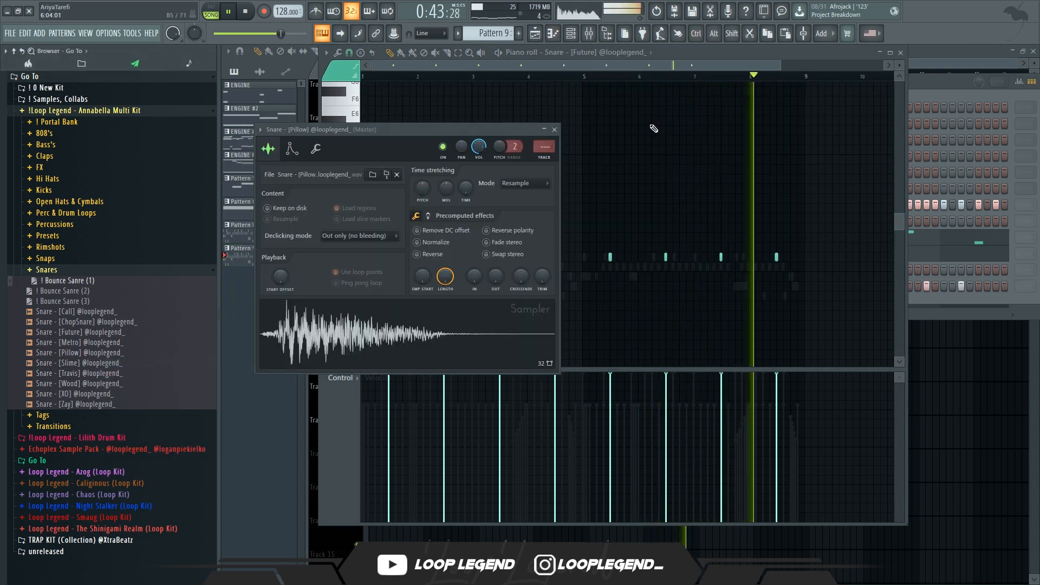
{"action": "scroll", "coordinate": [621, 57], "scroll_direction": "down", "scroll_amount": 1}
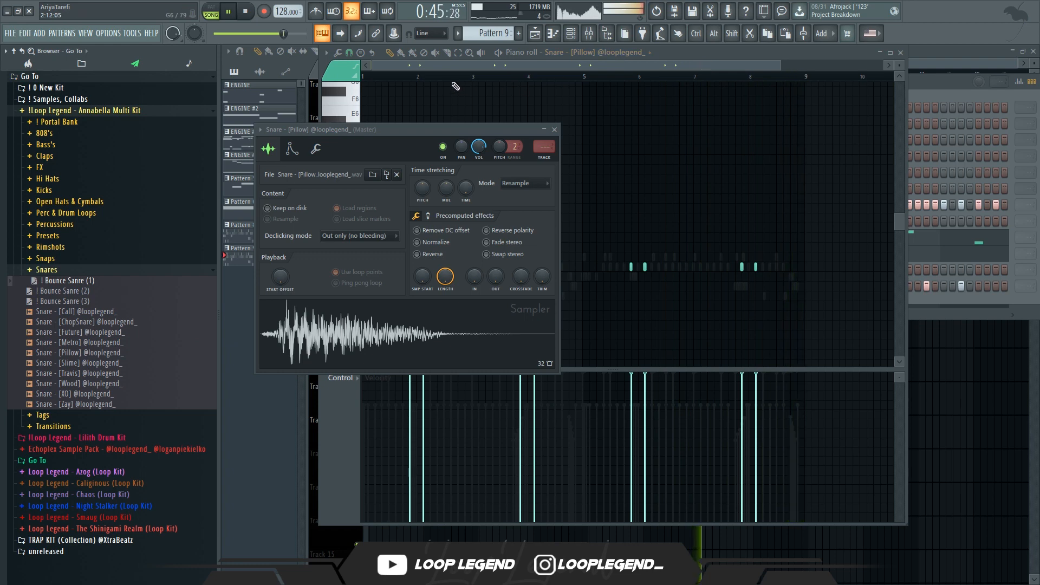
Step: Delete the Snare - [Pillow] notes late in bars 1, 3 and 5 and at the start of bar 6
{"action": "left_click_drag", "start_coordinate": [446, 79], "coordinate": [271, 92]}
{"action": "right_click", "coordinate": [409, 267]}
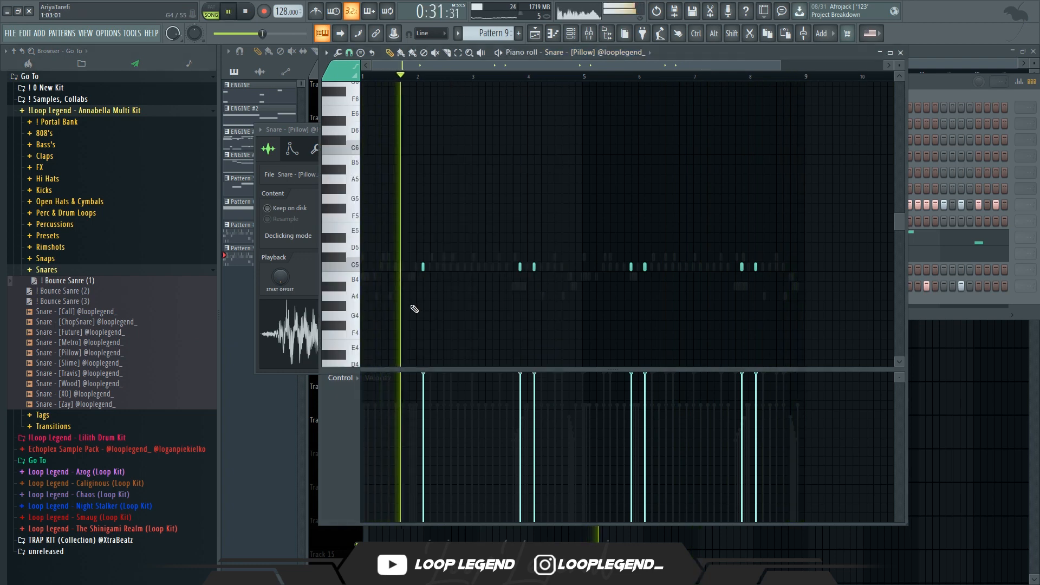
{"action": "key", "text": "F6"}
{"action": "key", "text": "F6"}
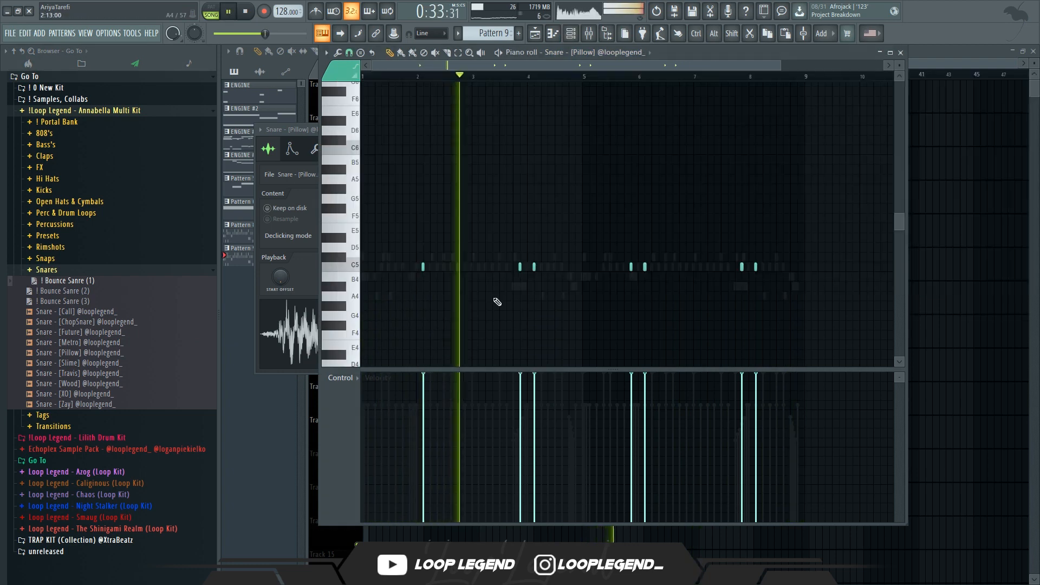
{"action": "scroll", "coordinate": [542, 274], "scroll_direction": "up", "scroll_amount": 2}
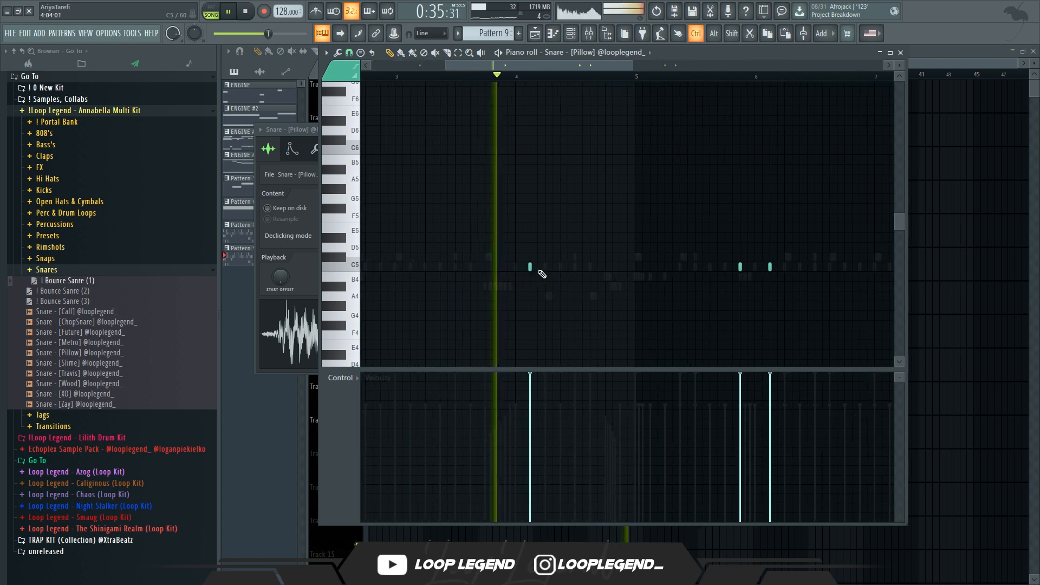
{"action": "scroll", "coordinate": [541, 274], "scroll_direction": "down", "scroll_amount": 2}
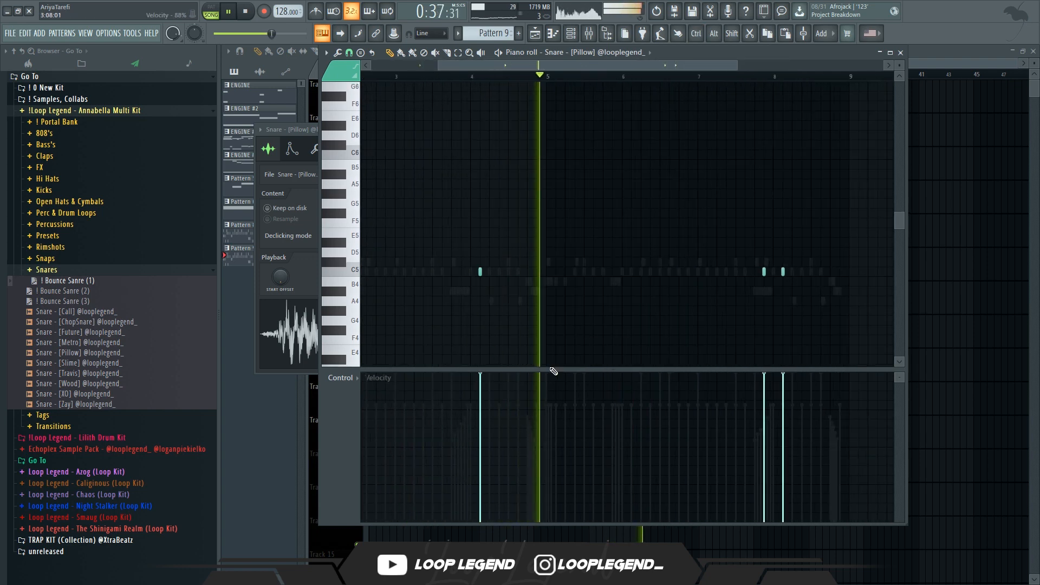
{"action": "key", "text": "F7"}
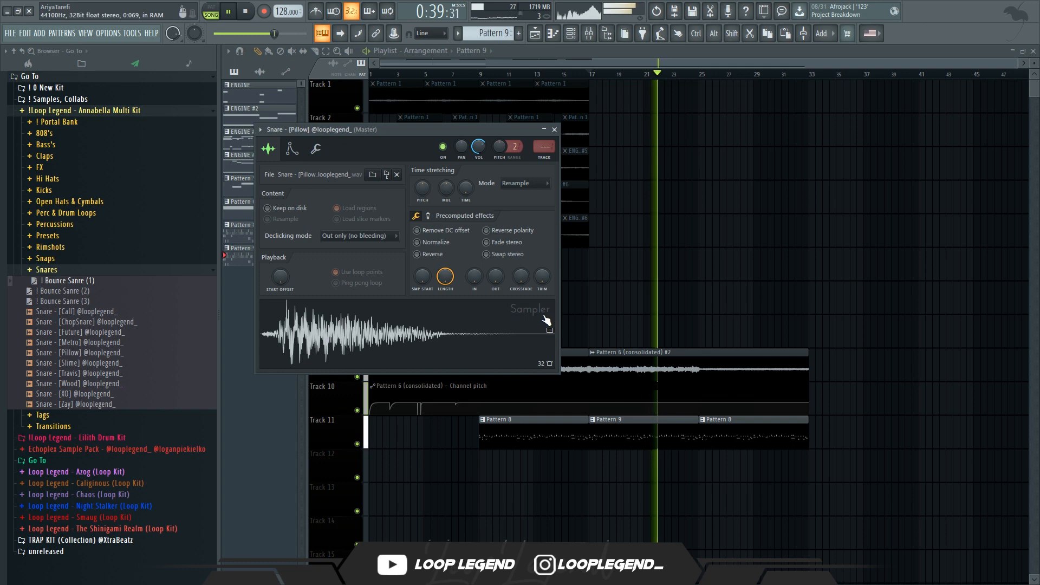
{"action": "key", "text": "Escape"}
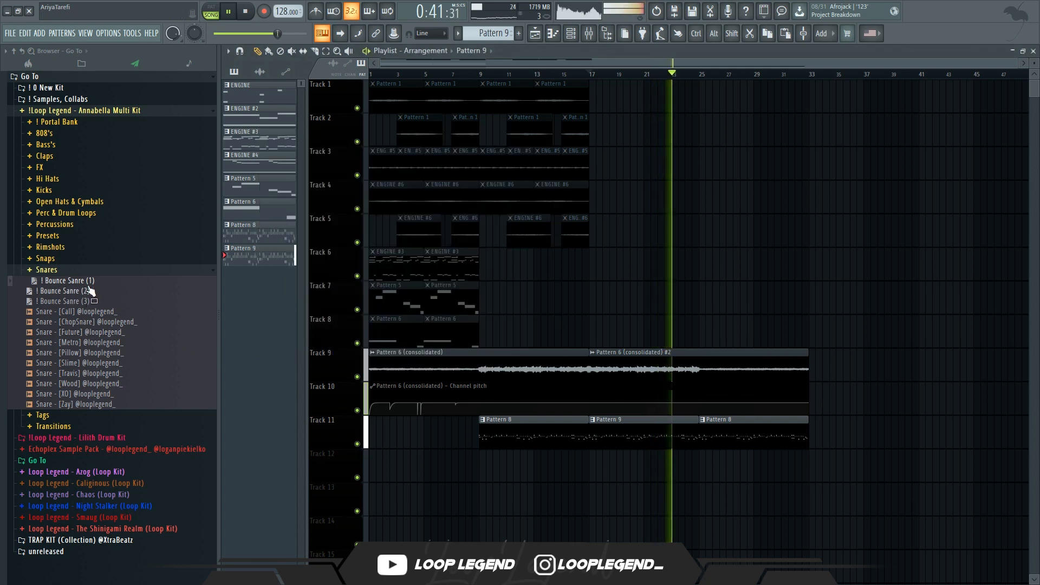
Step: Transpose the Snare - [Pillow] notes down two semitones and add a lower-velocity note at A#4 early in bar 8
{"action": "key", "text": "F7"}
{"action": "key", "text": "shift+Down"}
{"action": "key", "text": "shift+Down"}
{"action": "scroll", "coordinate": [504, 308], "scroll_direction": "down", "scroll_amount": 2}
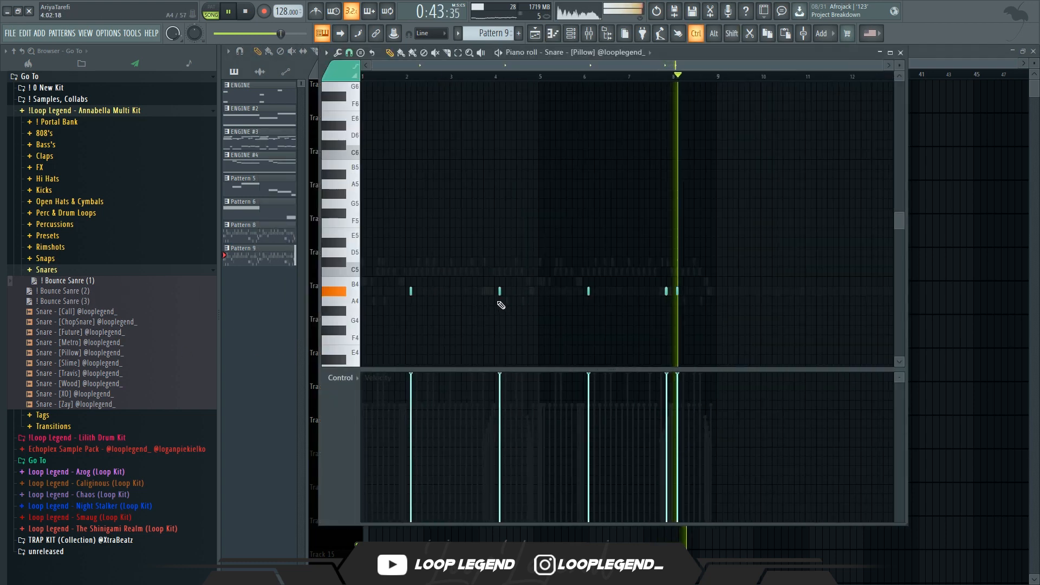
{"action": "scroll", "coordinate": [710, 305], "scroll_direction": "up", "scroll_amount": 2}
{"action": "left_click", "coordinate": [687, 291]}
{"action": "left_click_drag", "start_coordinate": [690, 380], "coordinate": [691, 395]}
{"action": "key", "text": "Escape"}
Step: Audition the samples in the Annabella Multi Kit's Rimshots folder, through Rimshot - [Twizzlers]
{"action": "left_click", "coordinate": [97, 251]}
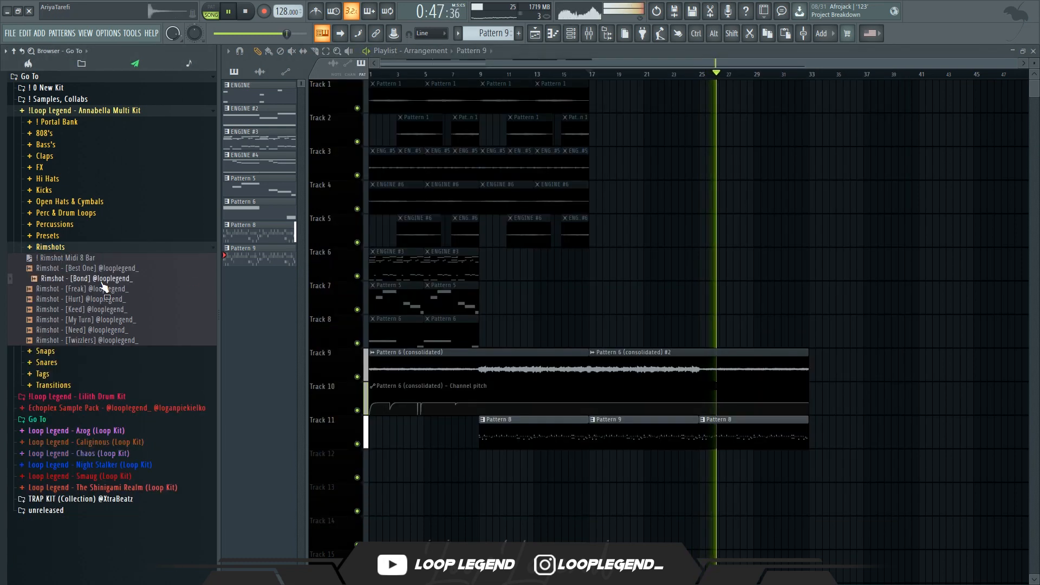
{"action": "key", "text": "space"}
{"action": "left_click", "coordinate": [102, 289]}
{"action": "right_click", "coordinate": [103, 300]}
{"action": "left_click", "coordinate": [99, 310]}
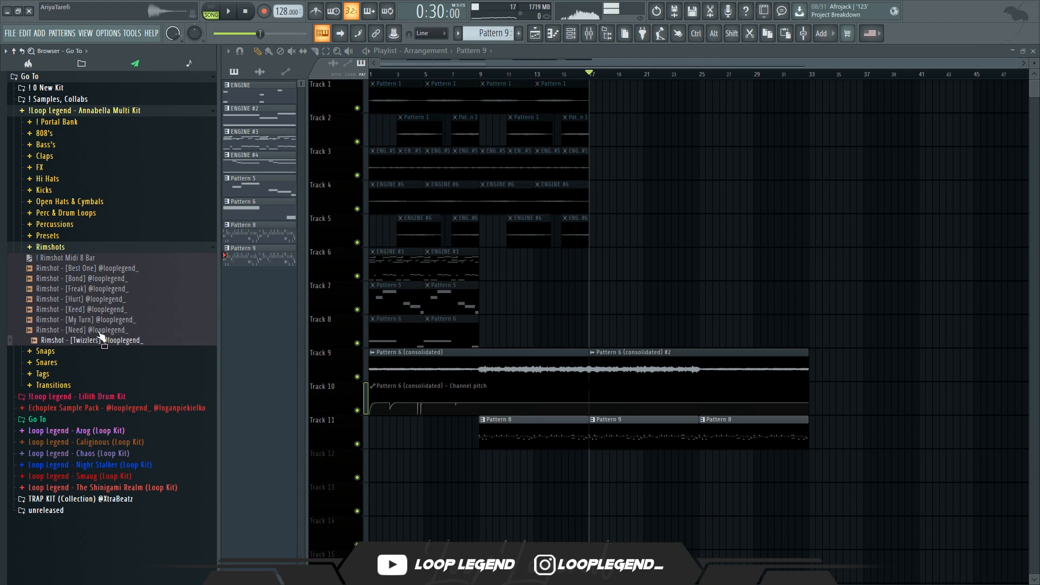
{"action": "right_click", "coordinate": [107, 331]}
{"action": "left_click", "coordinate": [124, 340]}
Step: Play the arrangement from bar 9 to check the drum channels and open a channel's notes
{"action": "left_click", "coordinate": [481, 76]}
{"action": "key", "text": "F6"}
{"action": "key", "text": "space"}
{"action": "left_click", "coordinate": [544, 306]}
{"action": "key", "text": "space"}
{"action": "key", "text": "F7"}
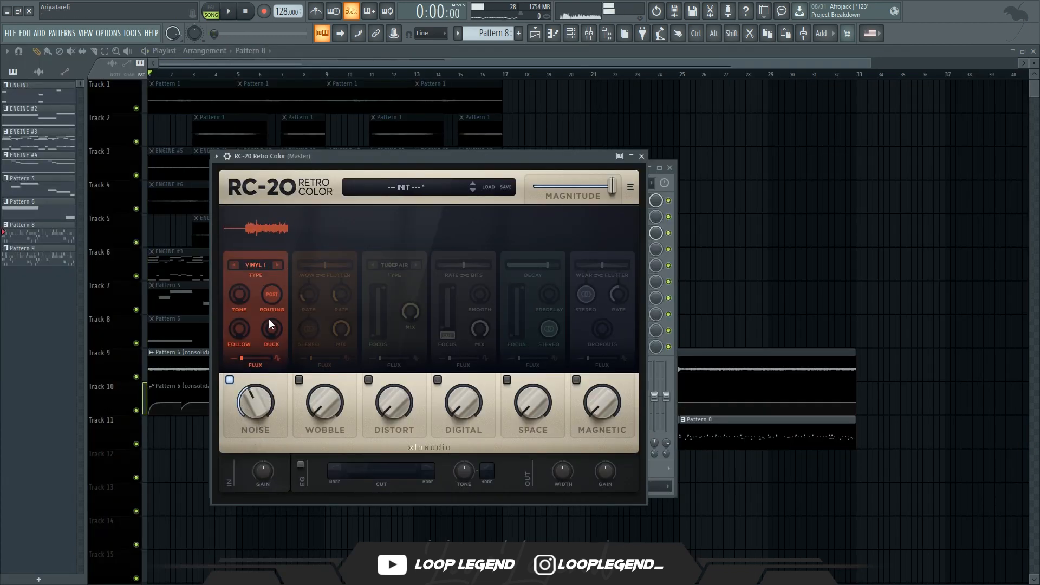
Step: Set the master RC-20 Retro Color noise to about 30% and reshape its mix level automation over the opening bars
{"action": "key", "text": "space"}
{"action": "left_click_drag", "start_coordinate": [248, 397], "coordinate": [244, 416]}
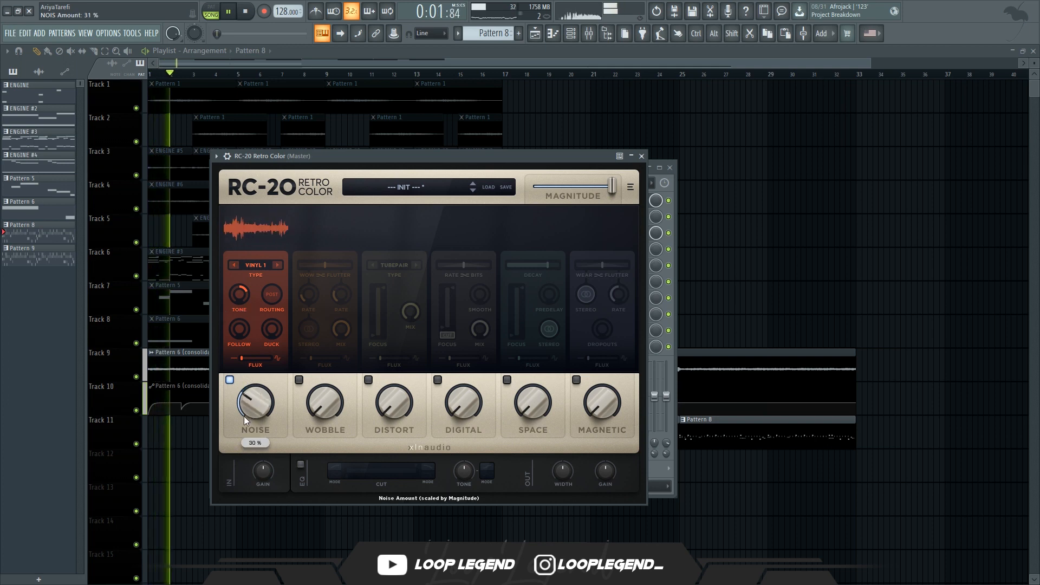
{"action": "left_click", "coordinate": [641, 156]}
{"action": "key", "text": "space"}
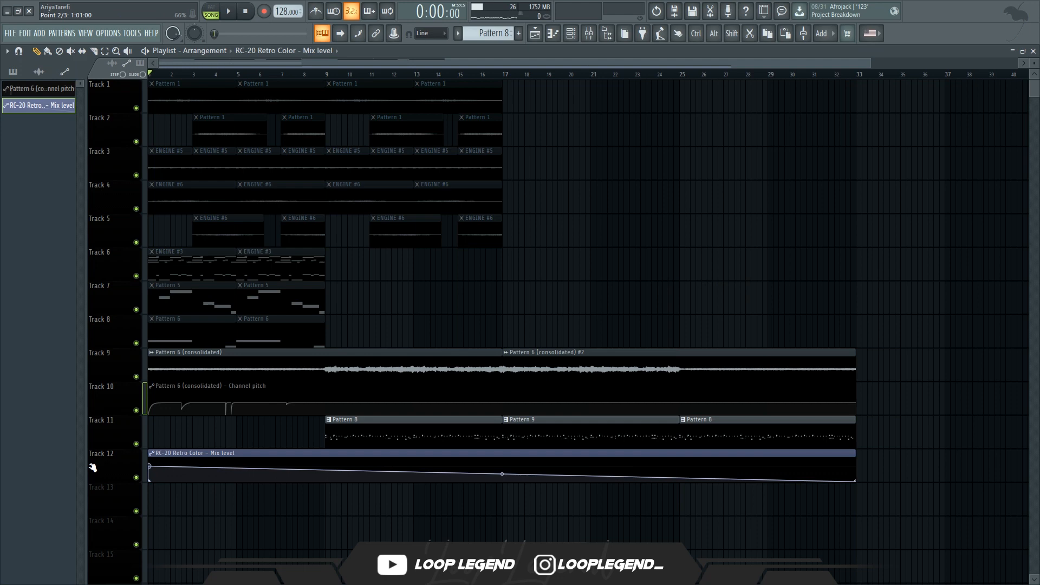
{"action": "key", "text": "space"}
{"action": "left_click_drag", "start_coordinate": [328, 476], "coordinate": [239, 471]}
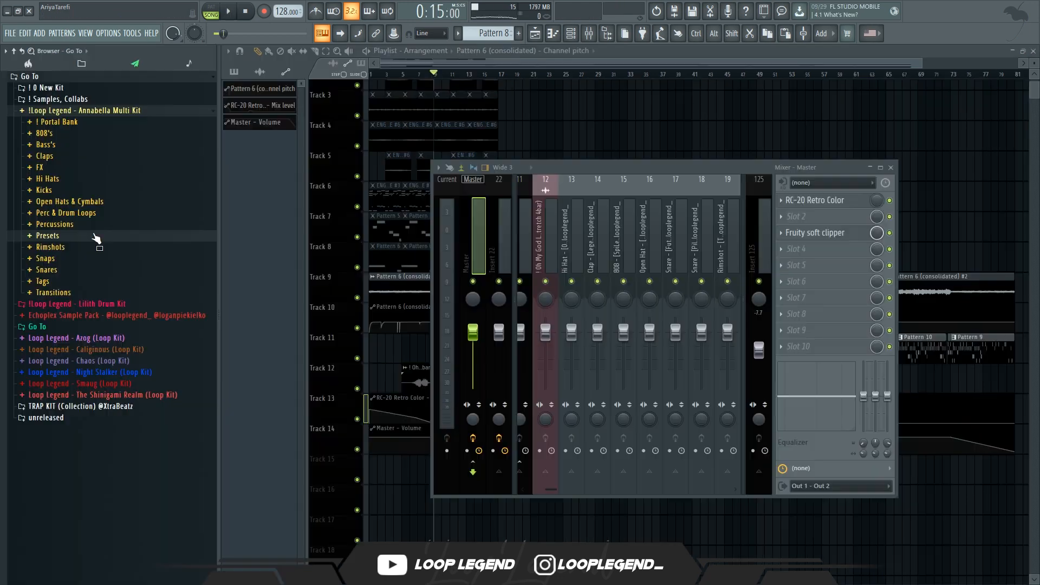
Step: Apply the Master Kharaki (5) preset from the kit's Master presets to the master mixer track
{"action": "left_click", "coordinate": [95, 238]}
{"action": "left_click", "coordinate": [54, 258]}
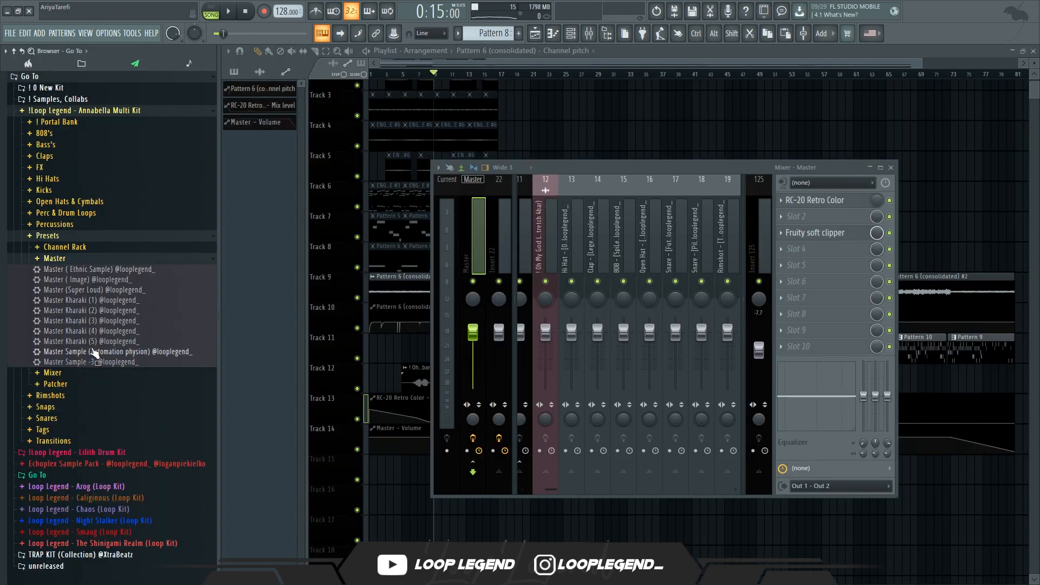
{"action": "left_click_drag", "start_coordinate": [475, 255], "coordinate": [473, 253]}
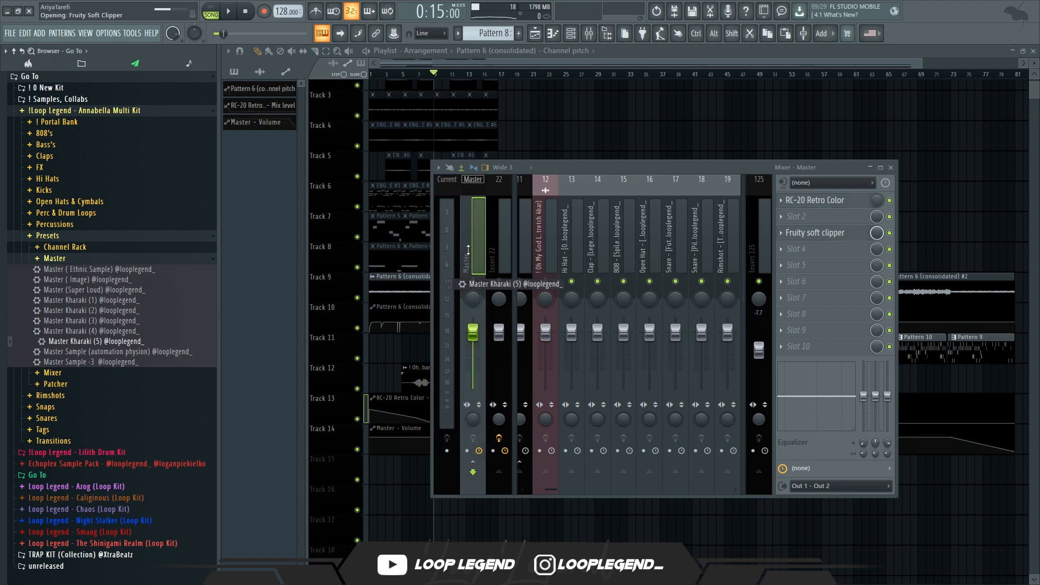
Step: Lower the hi-hat mixer track to -2.7 dB during playback and select the clap track
{"action": "key", "text": "space"}
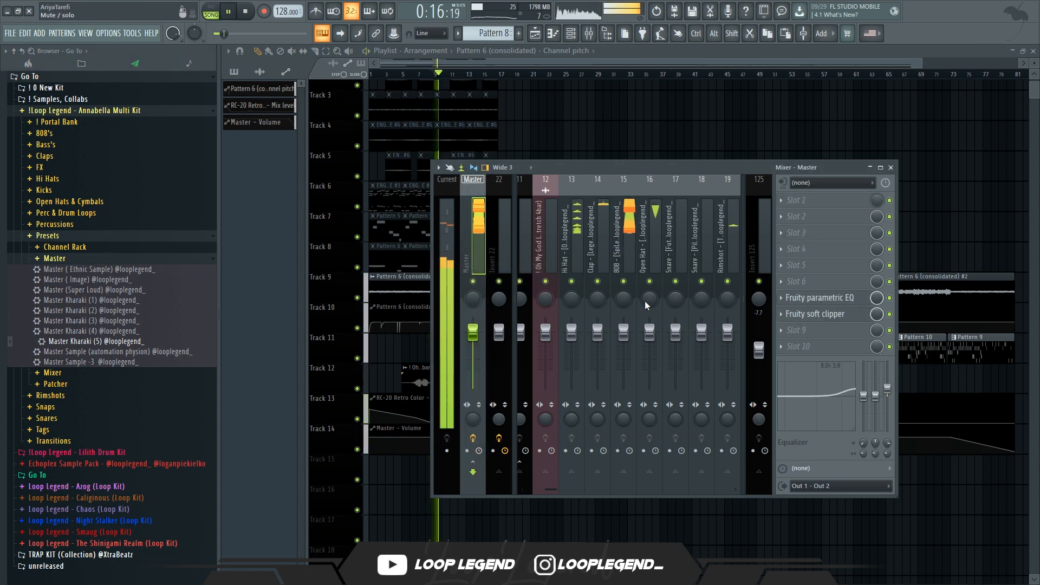
{"action": "left_click_drag", "start_coordinate": [571, 330], "coordinate": [571, 337]}
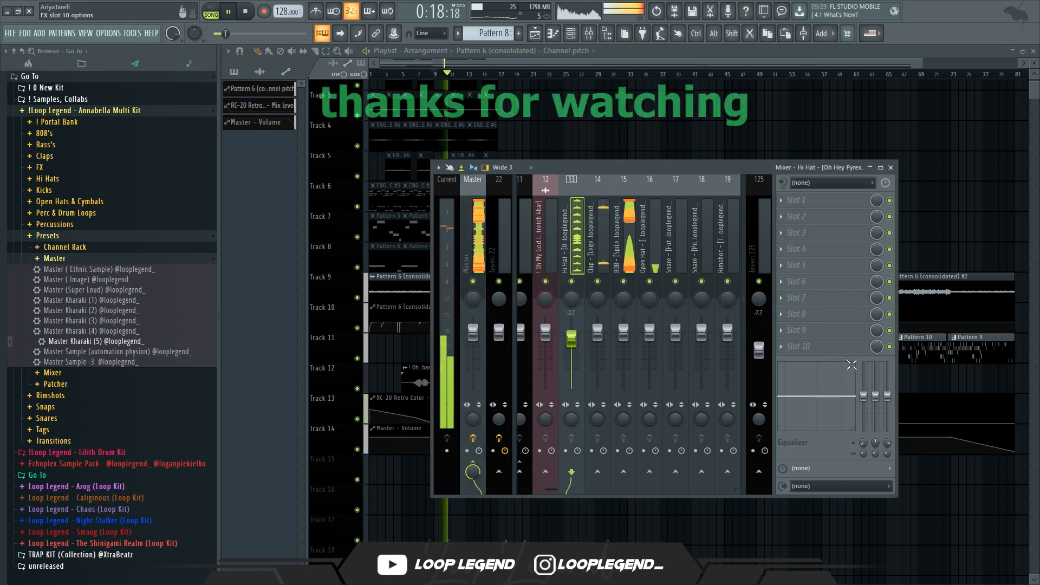
{"action": "left_click", "coordinate": [610, 260]}
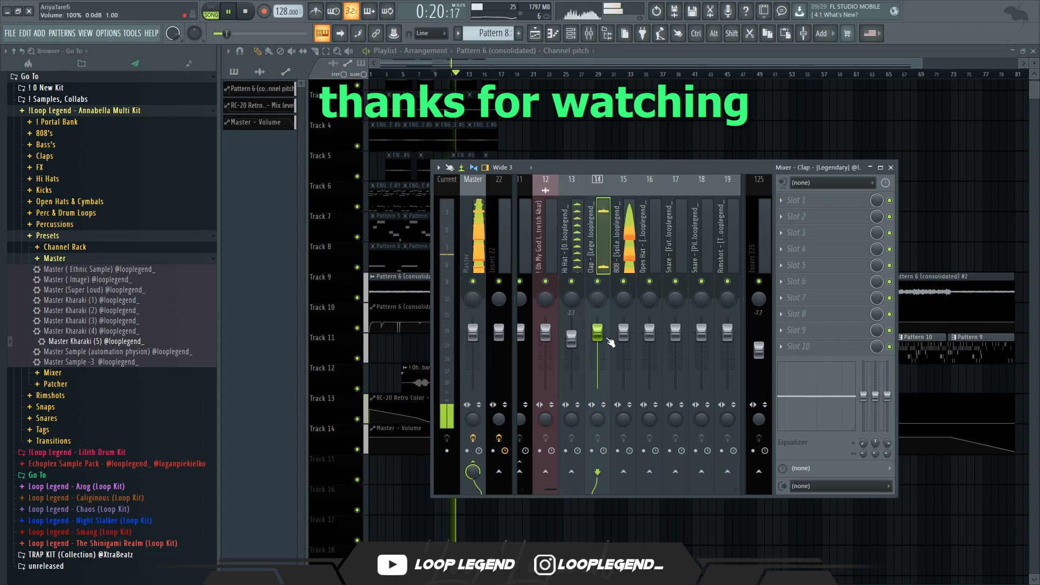